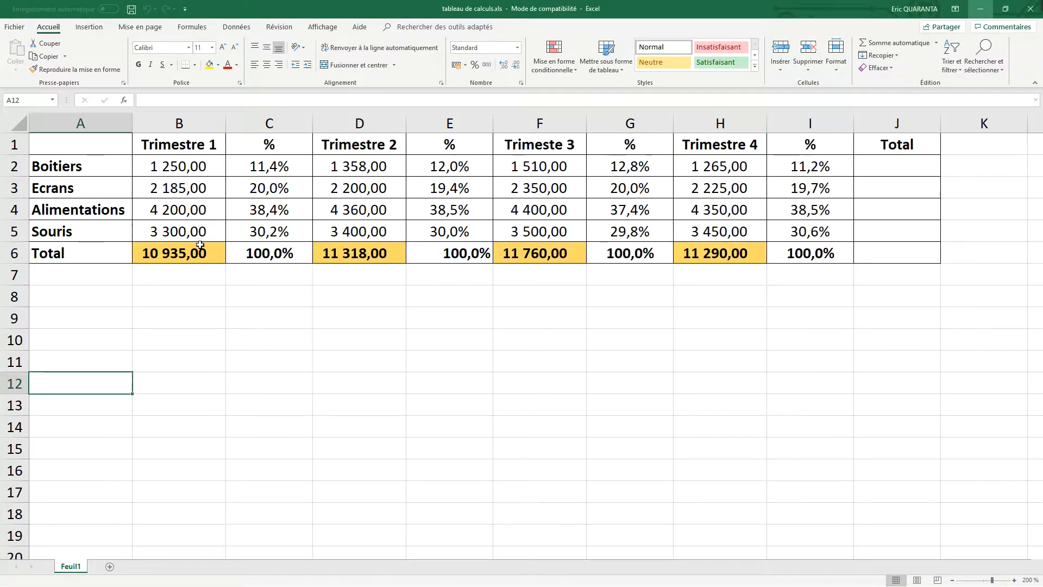
# - Open the cell format settings for the range B1:B6 and review the number format categories, including Spécial and Personnalisée
pyautogui.moveTo(187, 143); pyautogui.dragTo(195, 249)
pyautogui.rightClick(194, 248)
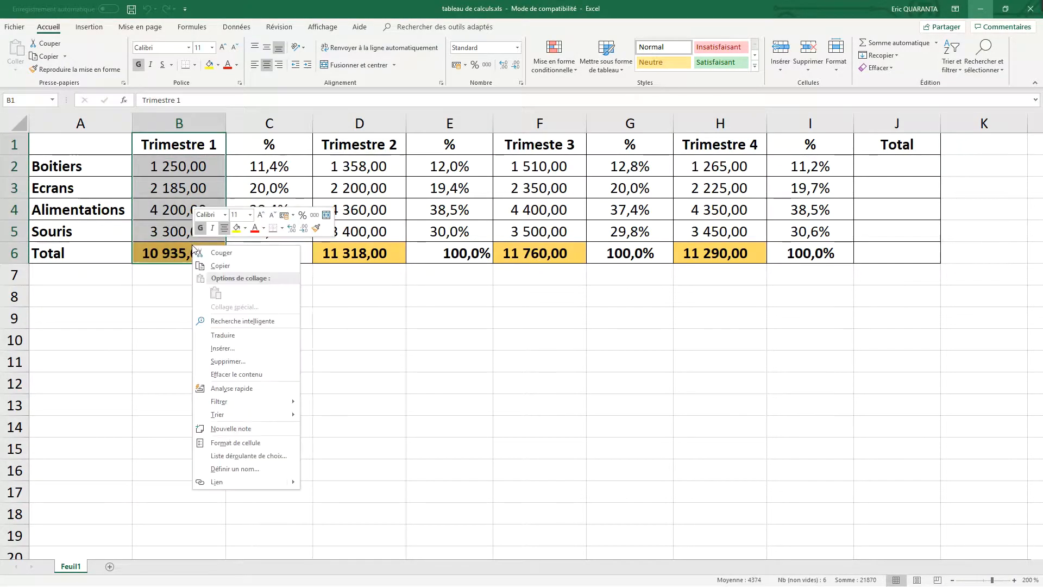
pyautogui.click(241, 442)
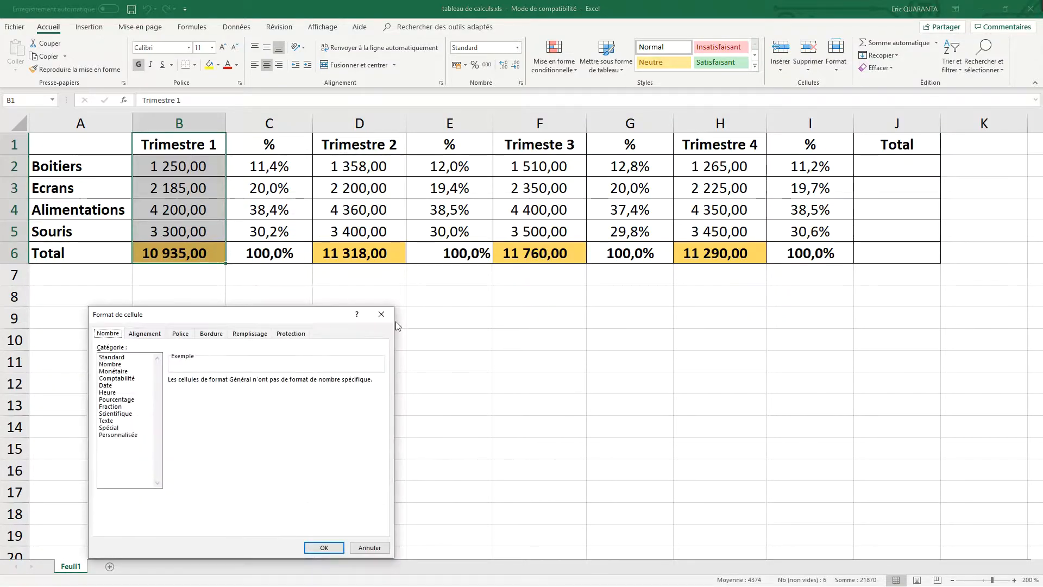
pyautogui.moveTo(220, 306); pyautogui.dragTo(518, 231)
pyautogui.click(452, 278)
pyautogui.click(452, 312)
pyautogui.click(455, 327)
pyautogui.click(458, 348)
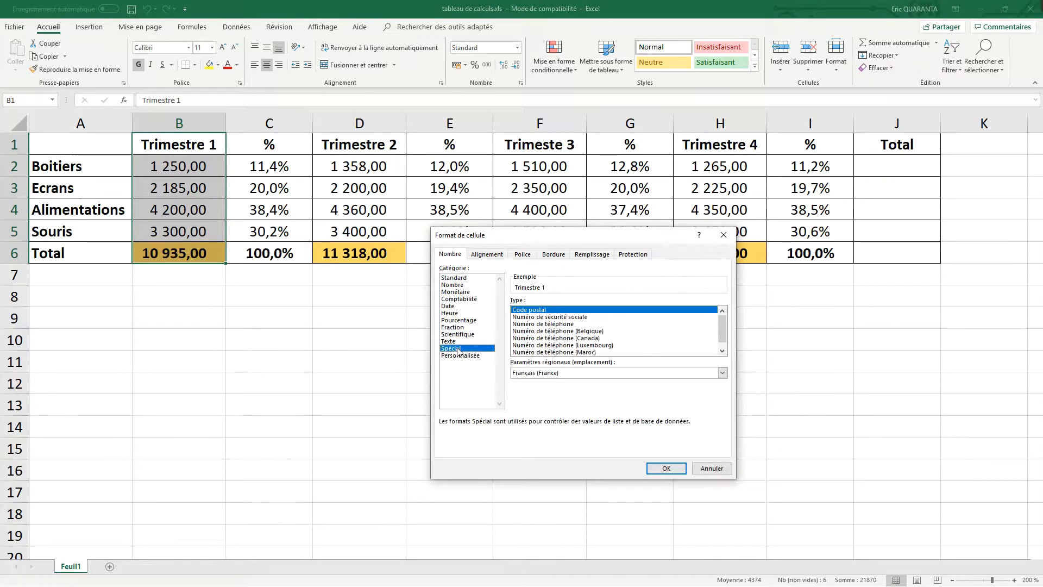
pyautogui.click(459, 355)
# - Review the alignment, font, border, fill and protection settings available in the cell format dialog
pyautogui.click(487, 255)
pyautogui.click(522, 254)
pyautogui.click(554, 254)
pyautogui.click(592, 254)
pyautogui.click(641, 254)
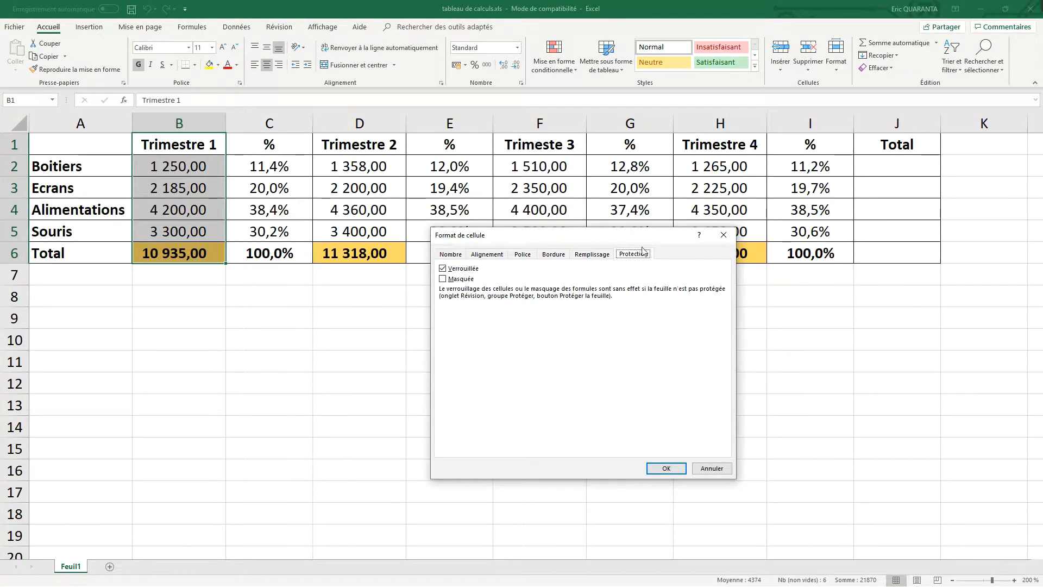
pyautogui.moveTo(521, 233); pyautogui.dragTo(536, 209)
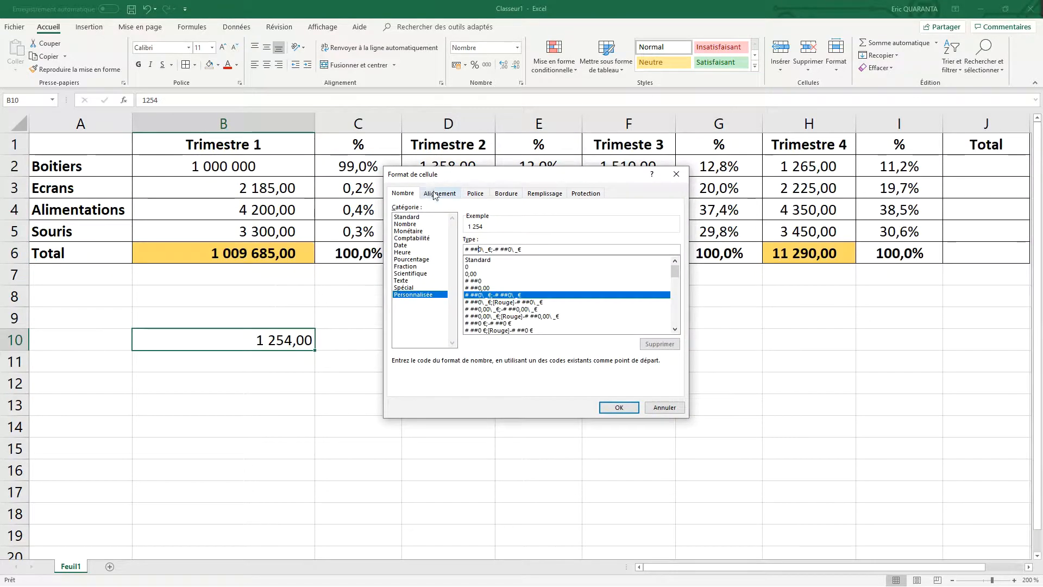
# - View the alignment settings for cell B10 and close the cell format dialog without changing anything
pyautogui.click(439, 194)
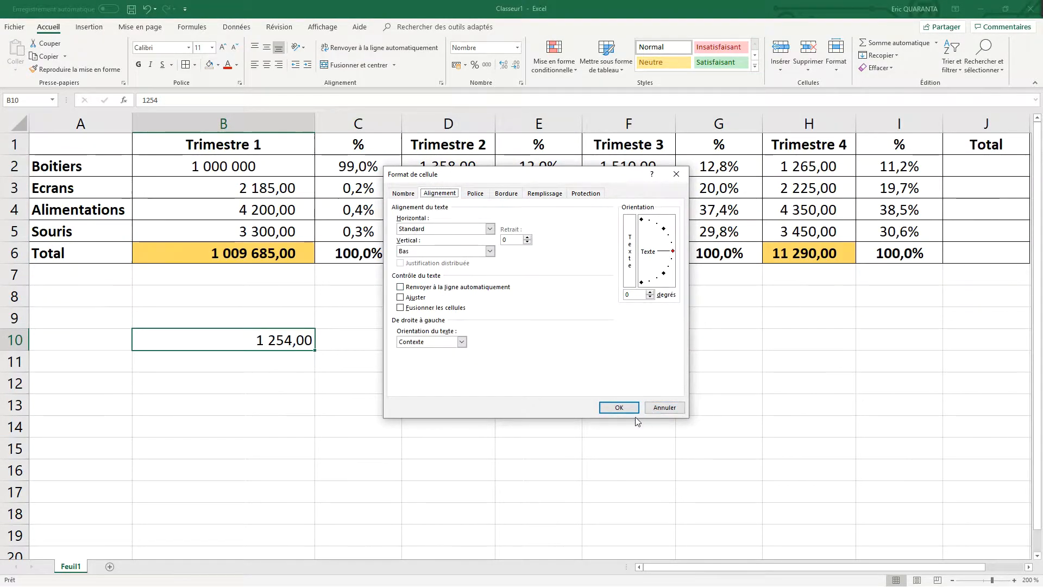
pyautogui.moveTo(521, 174); pyautogui.dragTo(537, 234)
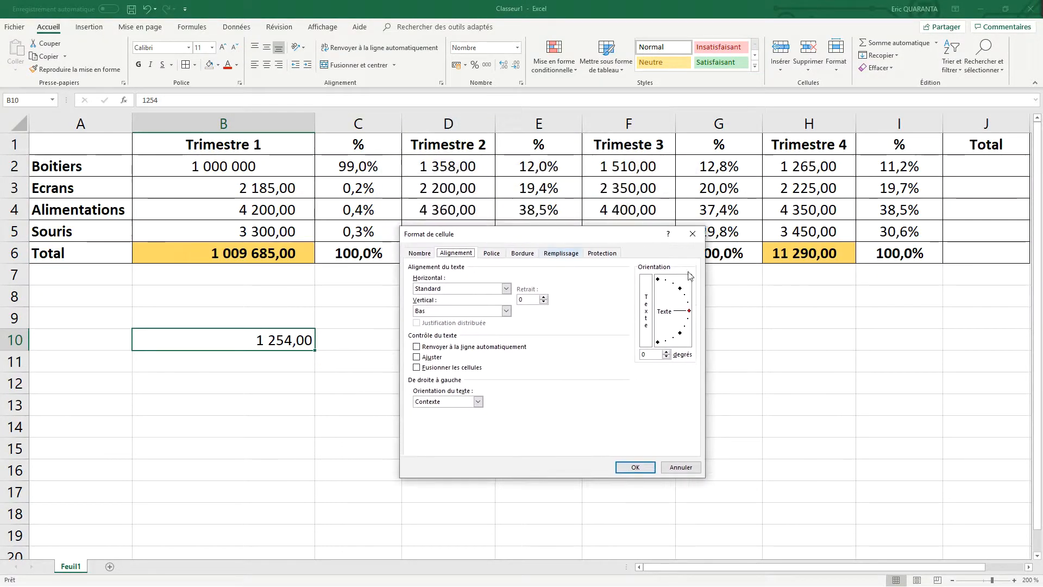
pyautogui.click(693, 234)
# - Format the heading cell B1 so that Trimestre 1 is stacked vertically, one letter below another
pyautogui.click(163, 141)
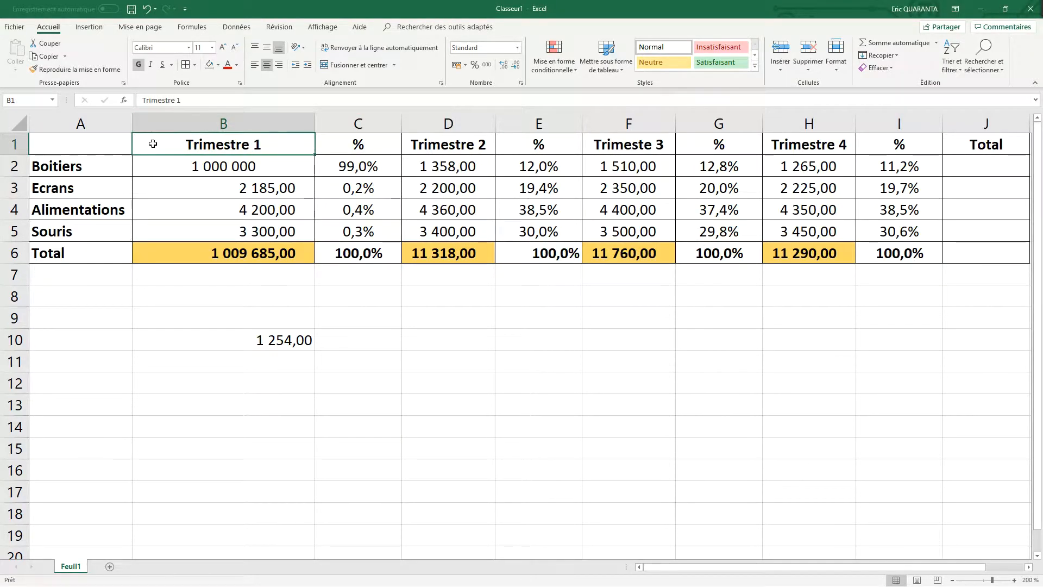
pyautogui.rightClick(158, 152)
pyautogui.click(200, 360)
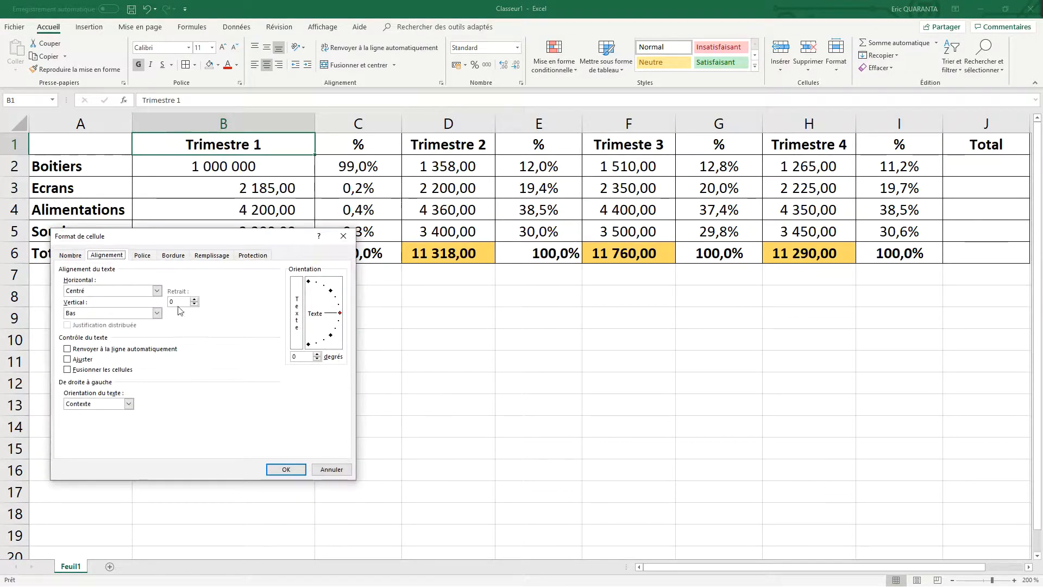
pyautogui.moveTo(340, 313)
pyautogui.mouseDown()
pyautogui.moveTo(334, 295)
pyautogui.moveTo(343, 317)
pyautogui.mouseUp()
pyautogui.click(297, 314)
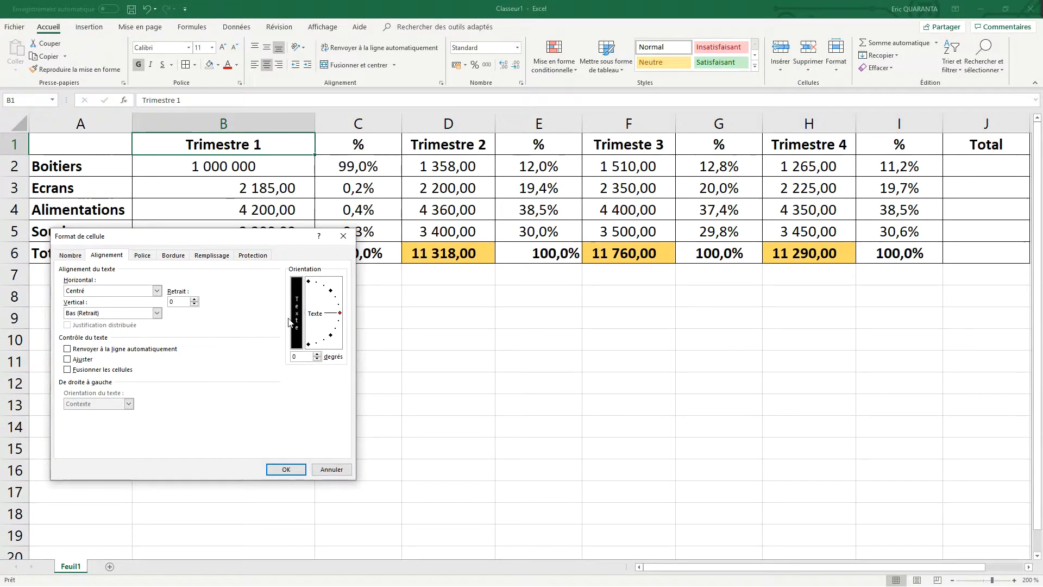
pyautogui.click(298, 313)
pyautogui.click(297, 313)
pyautogui.click(283, 469)
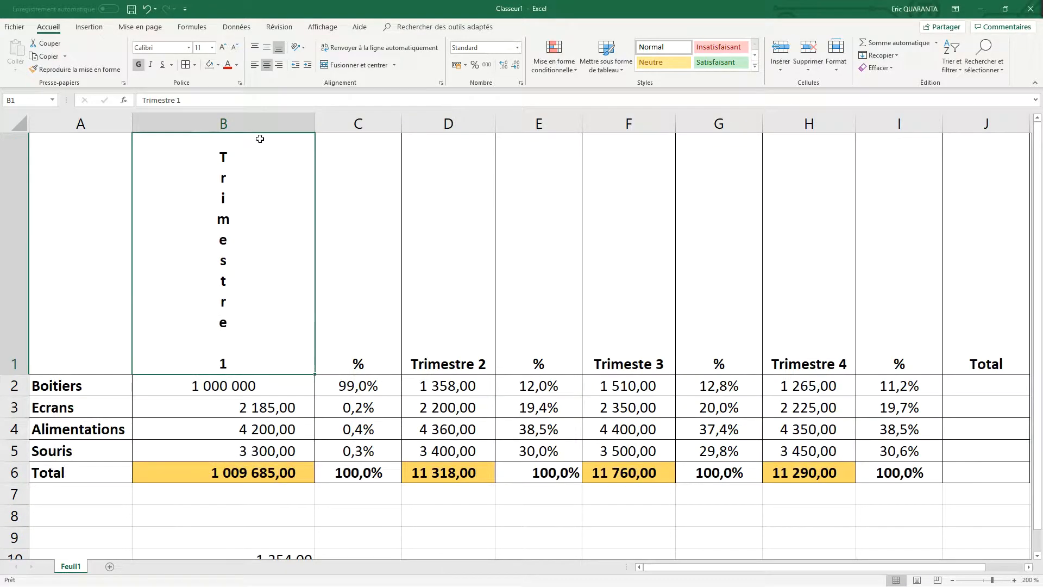
# - Narrow column B to about the width of its stacked heading, and widen it again just enough to show its values in full
pyautogui.moveTo(314, 117); pyautogui.dragTo(164, 120)
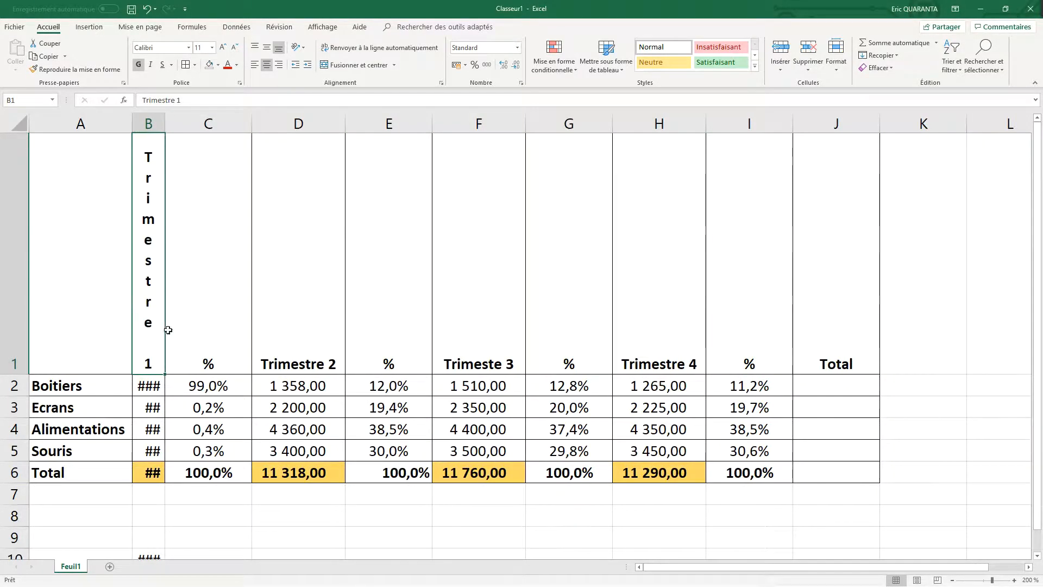
pyautogui.click(148, 387)
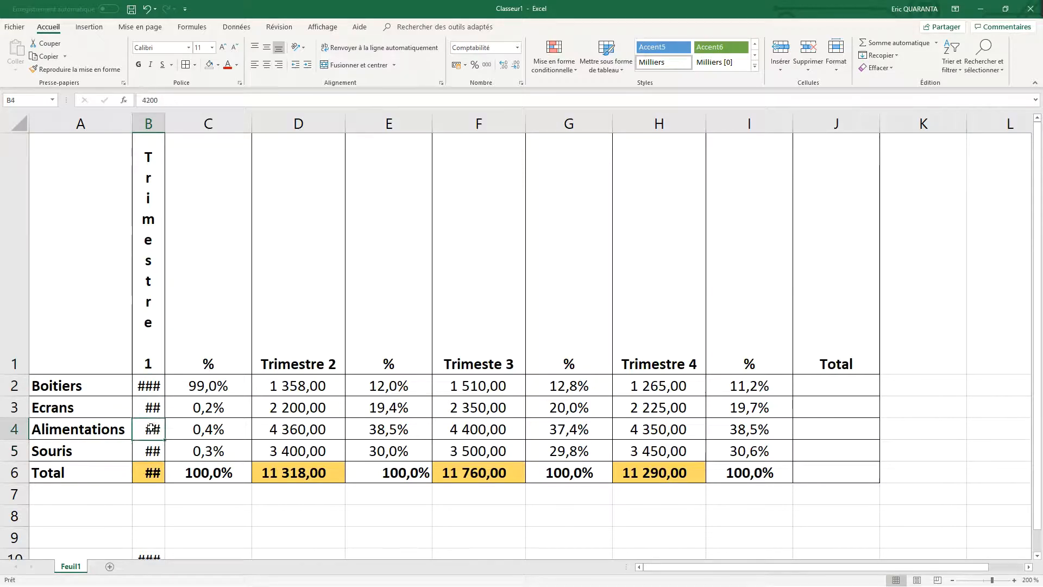
pyautogui.click(151, 322)
pyautogui.moveTo(168, 123); pyautogui.dragTo(246, 123)
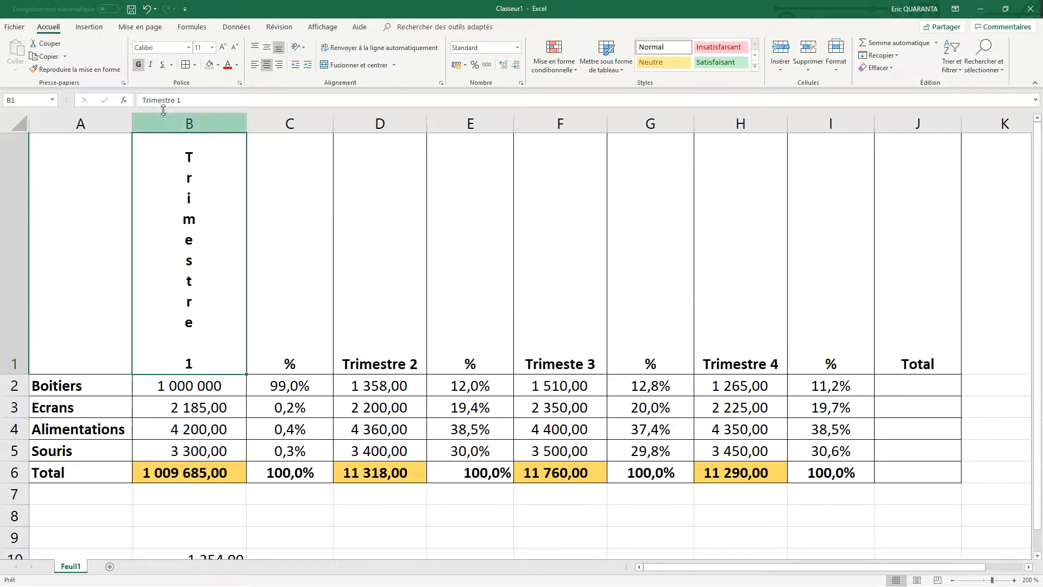
# - Rotate the text of the heading cells B1:J1 to an orientation of 44 degrees
pyautogui.rightClick(193, 197)
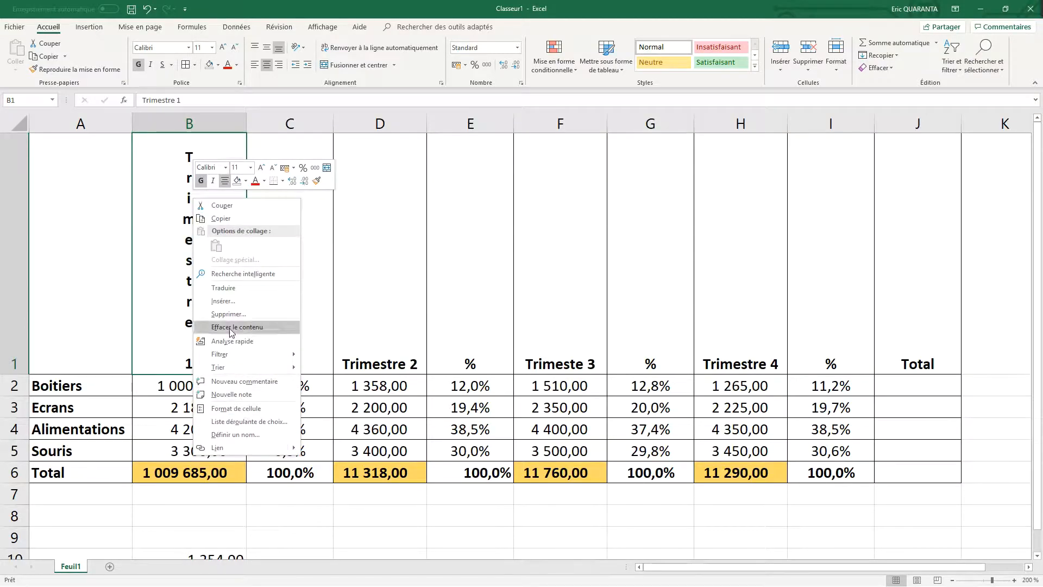
pyautogui.click(170, 195)
pyautogui.moveTo(174, 194); pyautogui.dragTo(891, 201)
pyautogui.rightClick(194, 218)
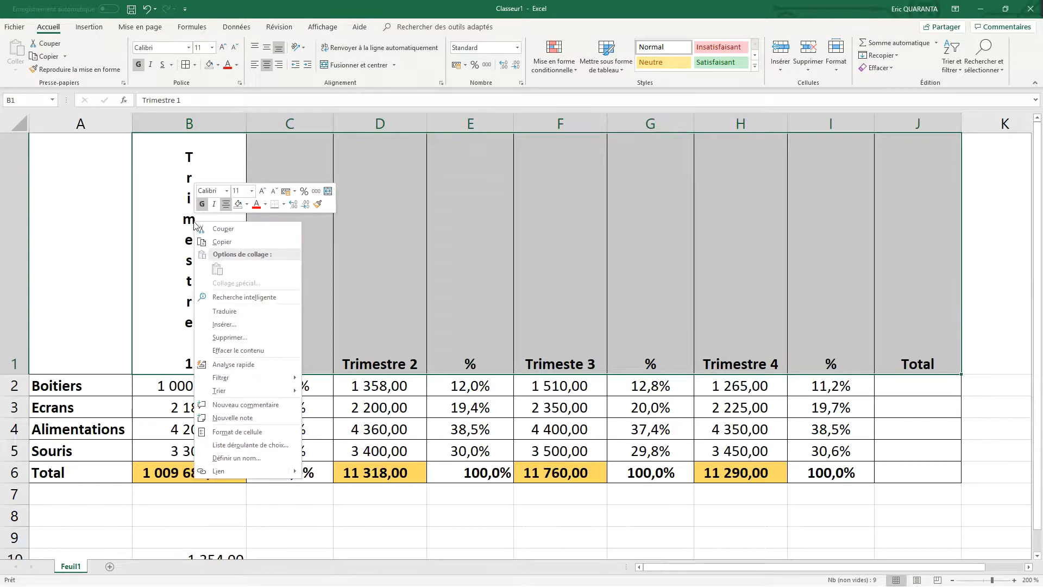
pyautogui.click(265, 435)
pyautogui.moveTo(394, 401); pyautogui.dragTo(395, 358)
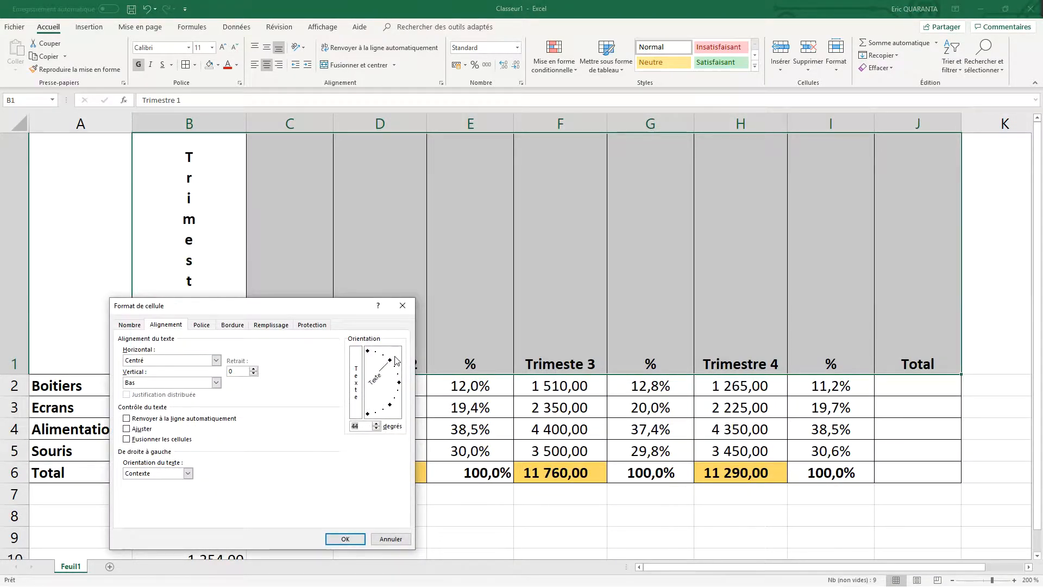
pyautogui.click(343, 538)
# - Inspect the slanted headings in row 1, from Trimestre 1 across to Total
pyautogui.click(205, 179)
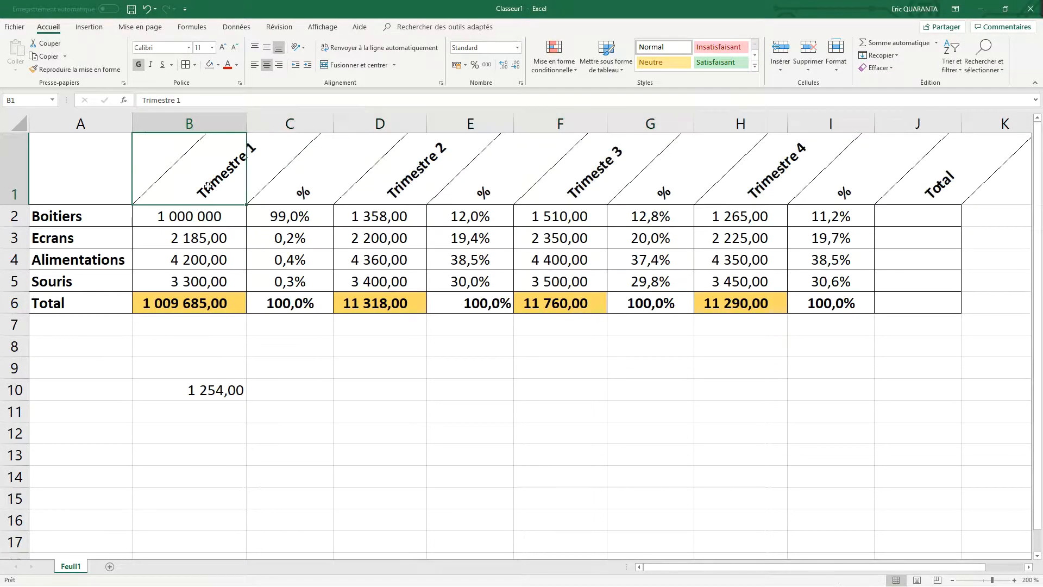
pyautogui.click(231, 369)
pyautogui.click(219, 179)
pyautogui.click(402, 183)
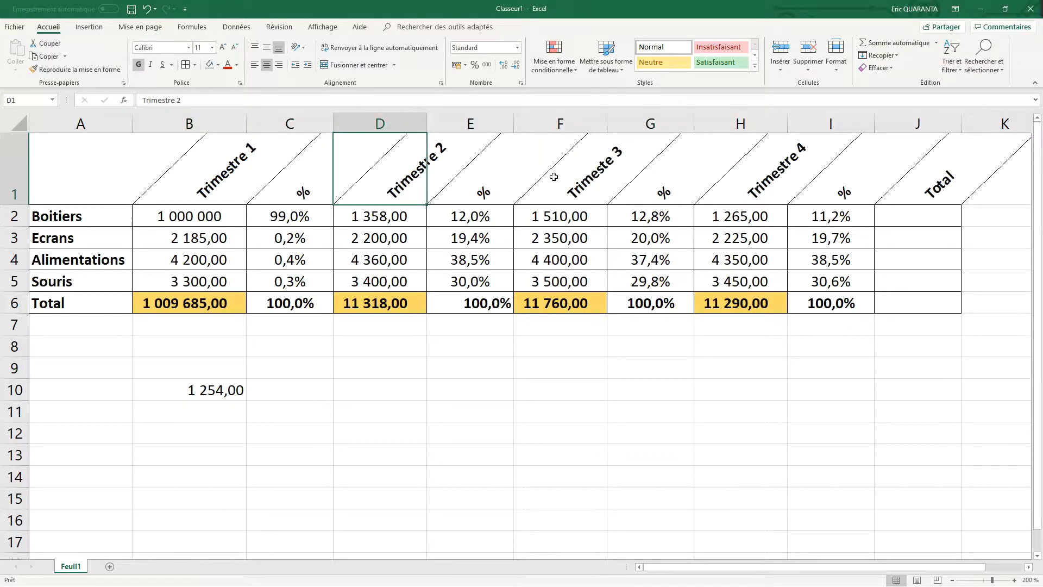
pyautogui.click(554, 177)
pyautogui.click(756, 168)
pyautogui.click(942, 175)
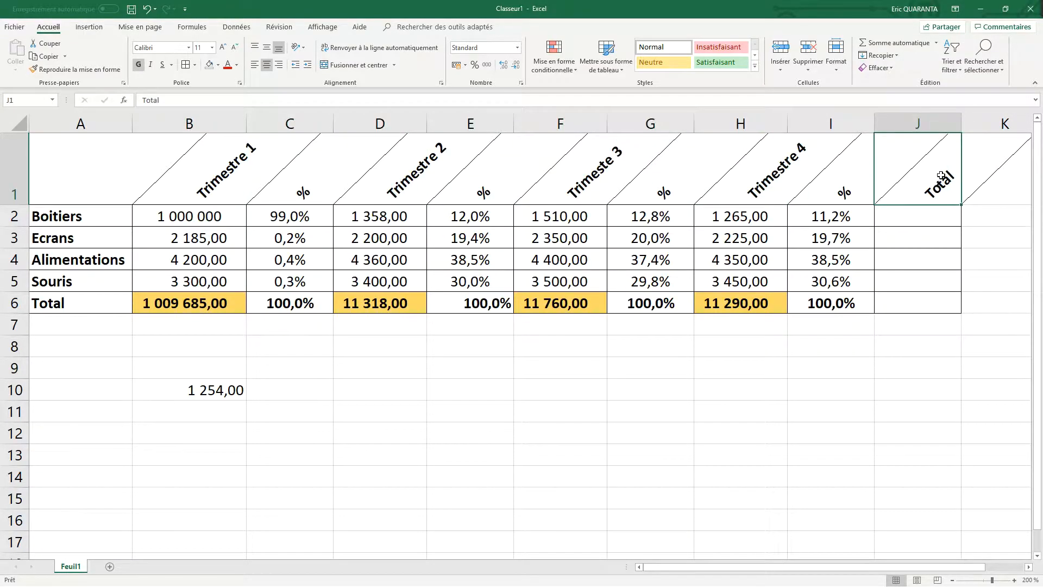
# - Reset the text orientation of headings B1:J1 to 0 degrees and make row 1 about three times its normal height
pyautogui.moveTo(187, 144); pyautogui.dragTo(931, 163)
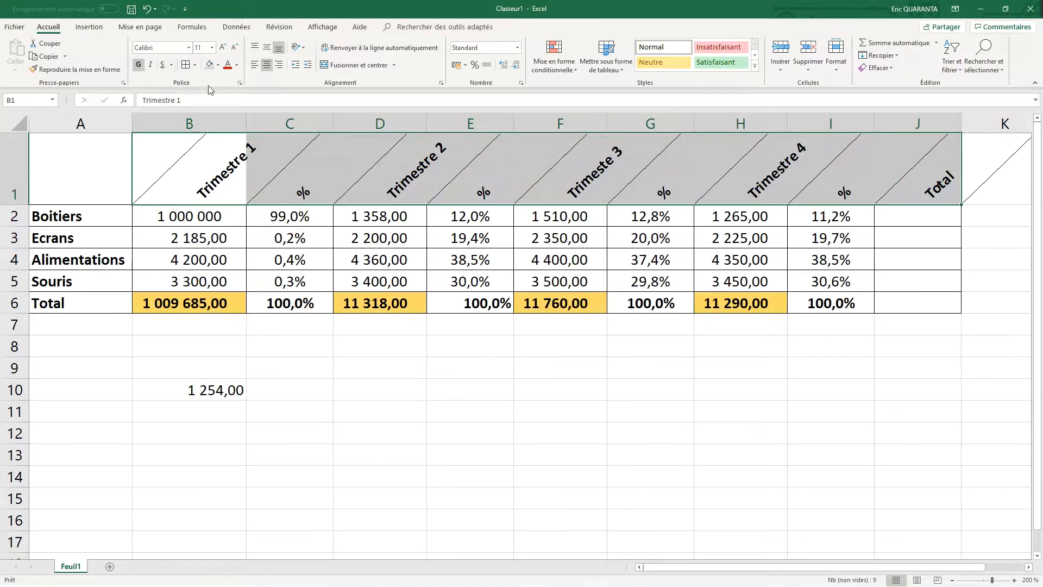
pyautogui.rightClick(190, 181)
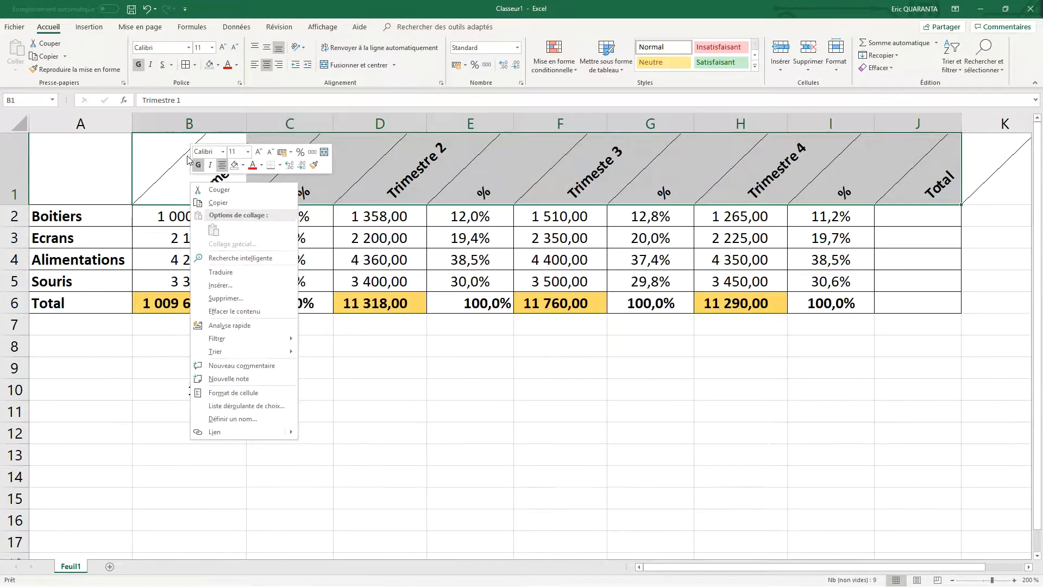
pyautogui.click(239, 395)
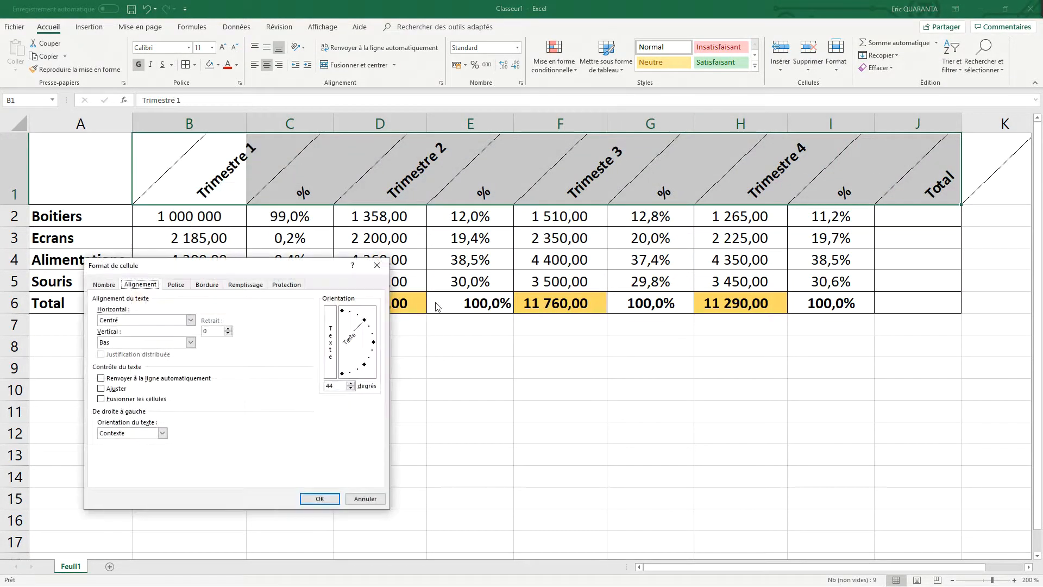
pyautogui.click(374, 343)
pyautogui.click(319, 498)
pyautogui.moveTo(10, 154); pyautogui.dragTo(13, 201)
pyautogui.click(208, 178)
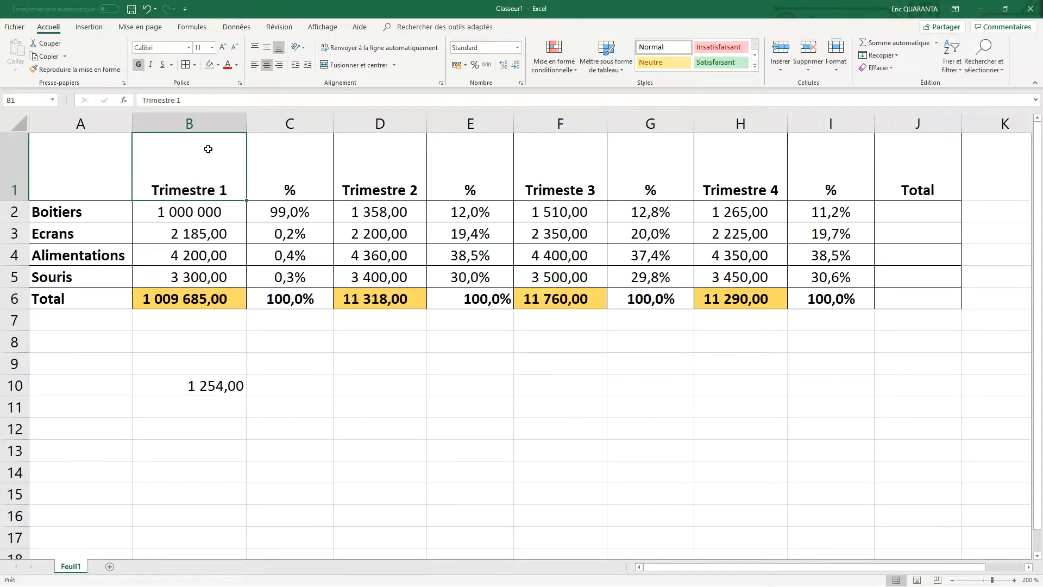
# - Align the headings B1:J1 vertically to Centré and horizontally to Gauche (Retrait)
pyautogui.moveTo(172, 168); pyautogui.dragTo(913, 158)
pyautogui.rightClick(846, 158)
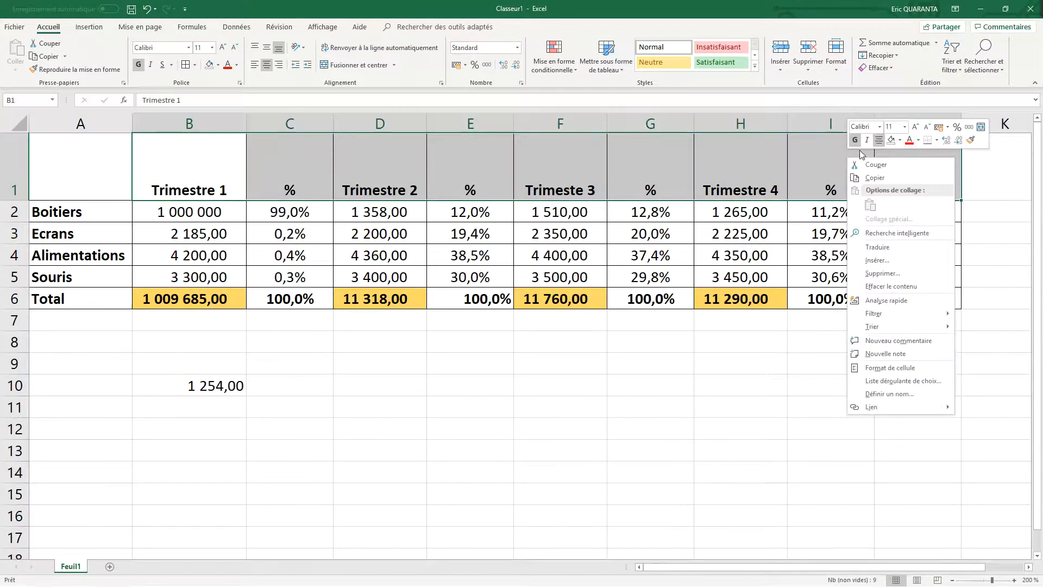
pyautogui.click(890, 367)
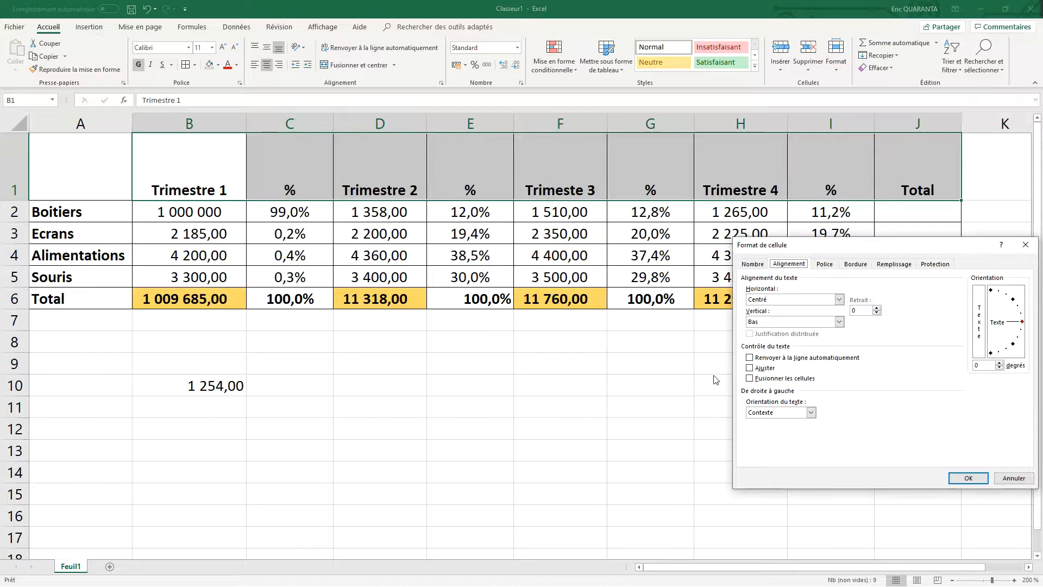
pyautogui.click(791, 322)
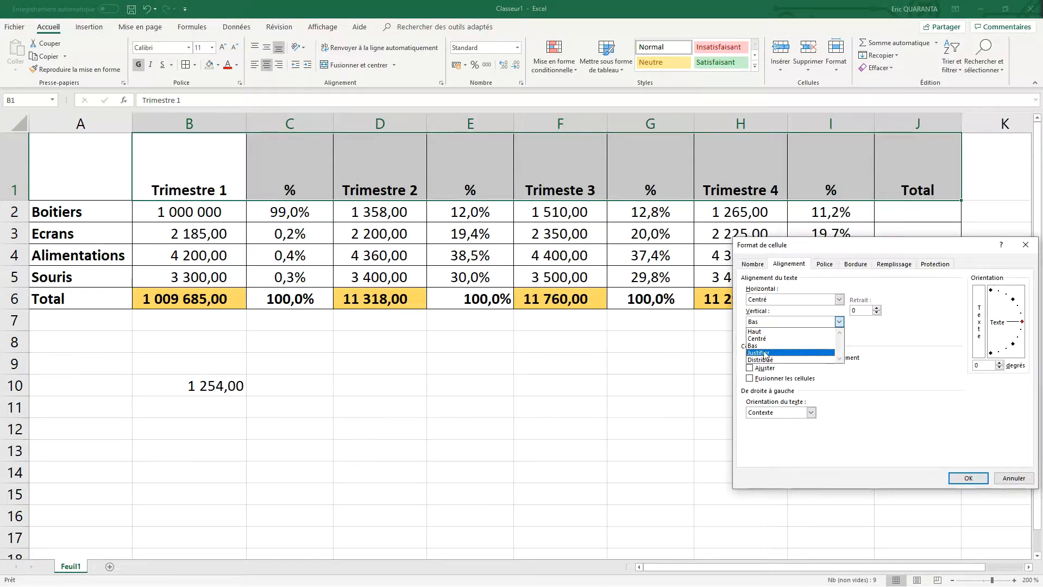
pyautogui.click(768, 338)
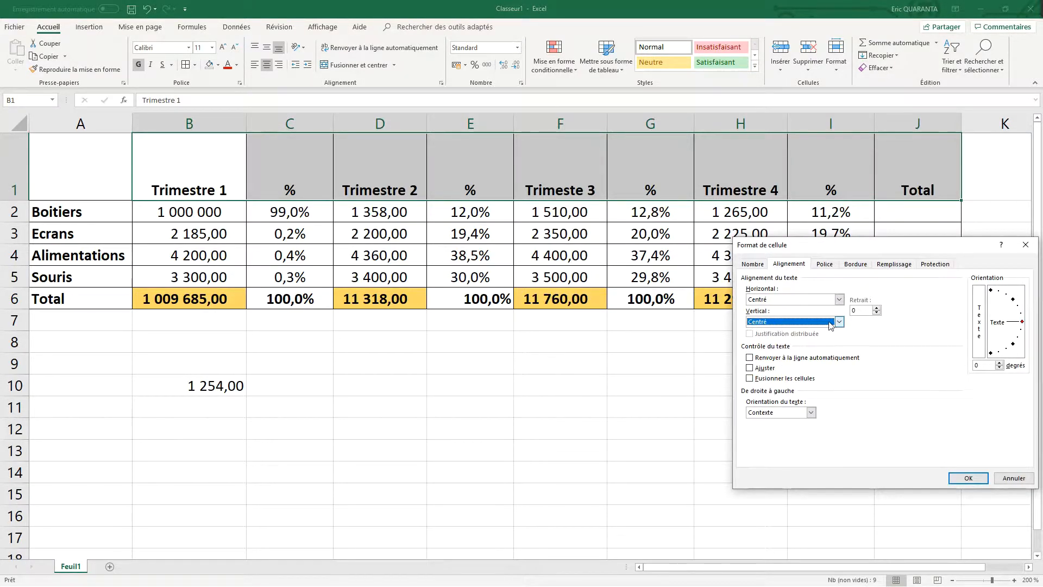
pyautogui.click(840, 299)
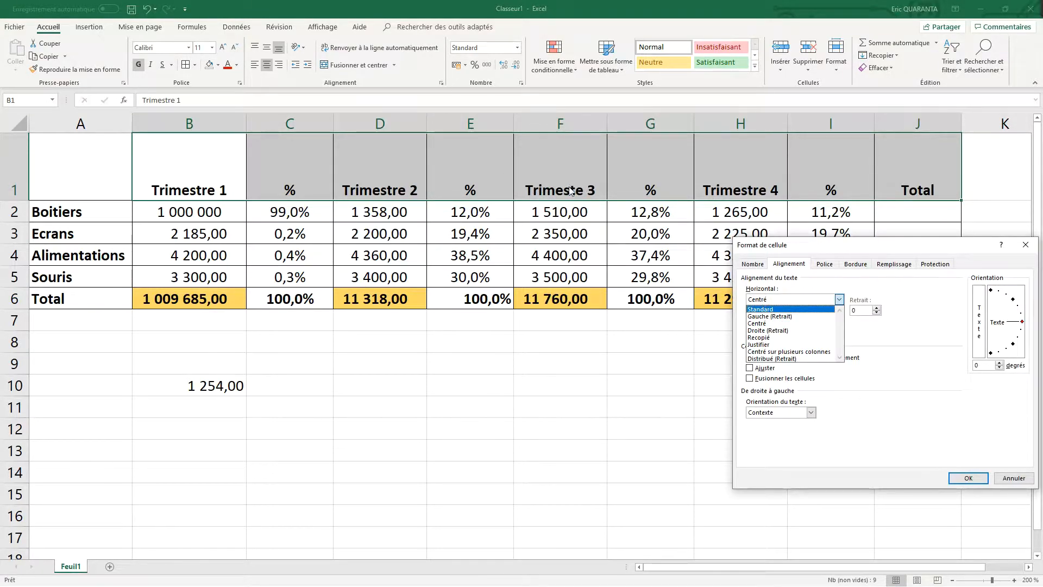
pyautogui.click(787, 317)
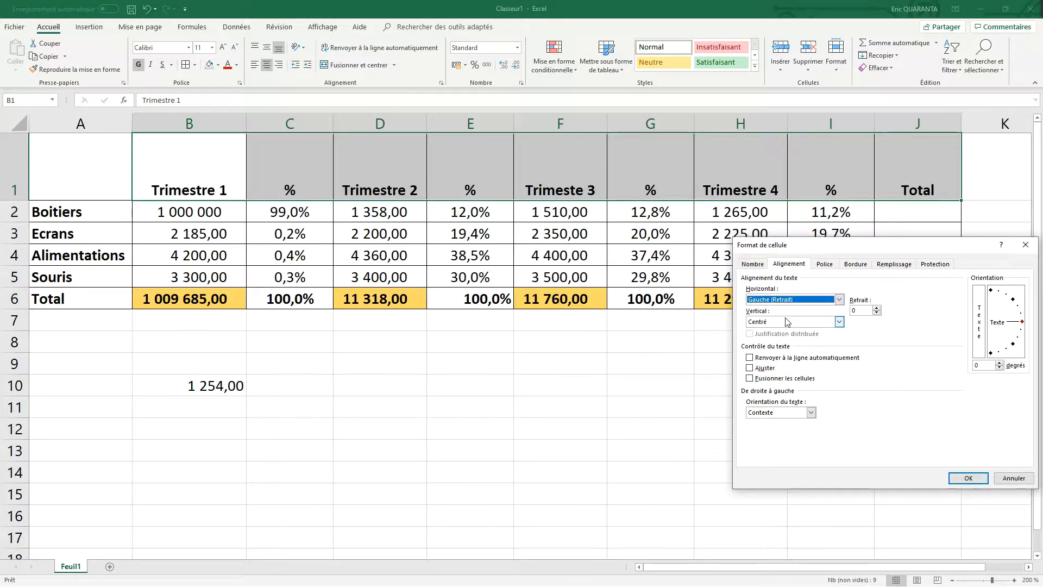
pyautogui.click(968, 477)
pyautogui.click(156, 170)
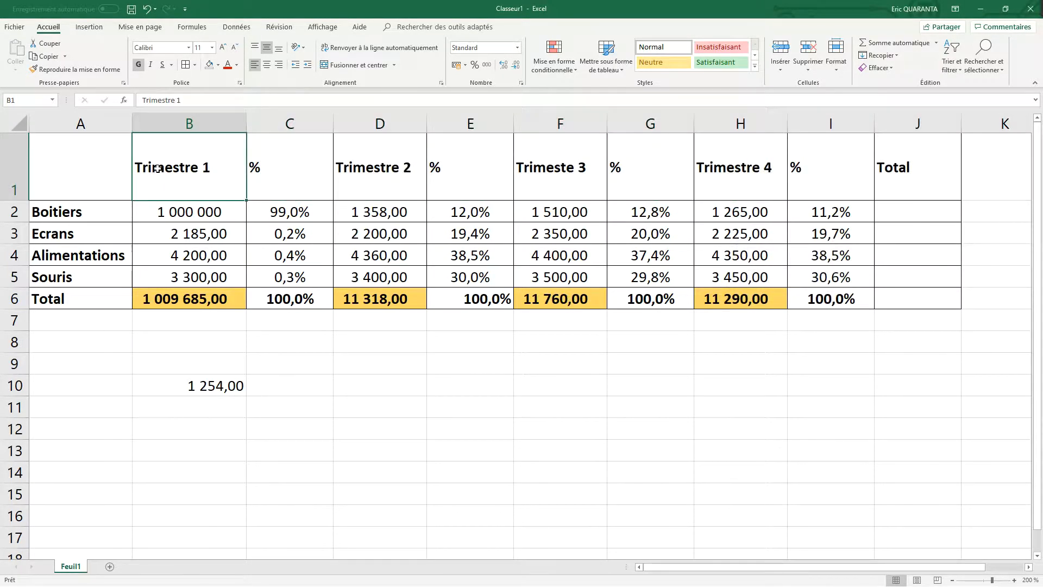
# - Review the alignment settings of headings B1:J1 in the cell format dialog and close it without changes
pyautogui.moveTo(195, 185); pyautogui.dragTo(884, 148)
pyautogui.rightClick(884, 148)
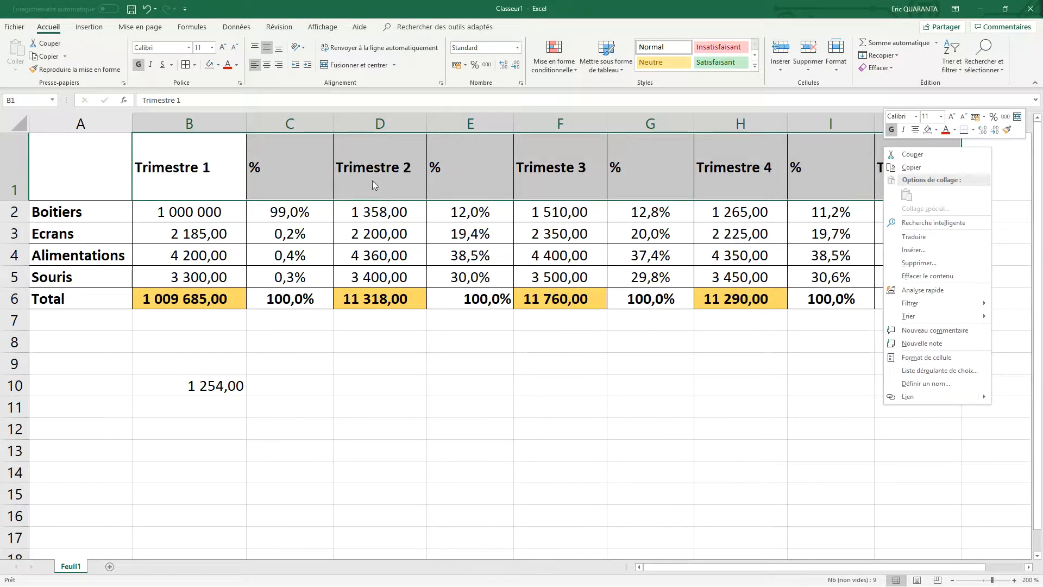
pyautogui.click(925, 357)
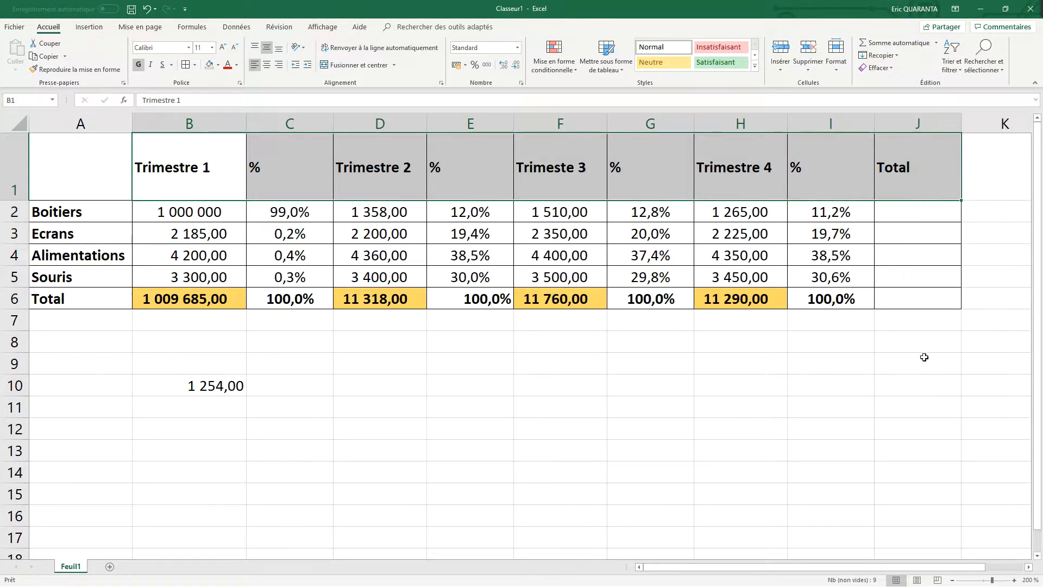
pyautogui.moveTo(834, 241); pyautogui.dragTo(745, 243)
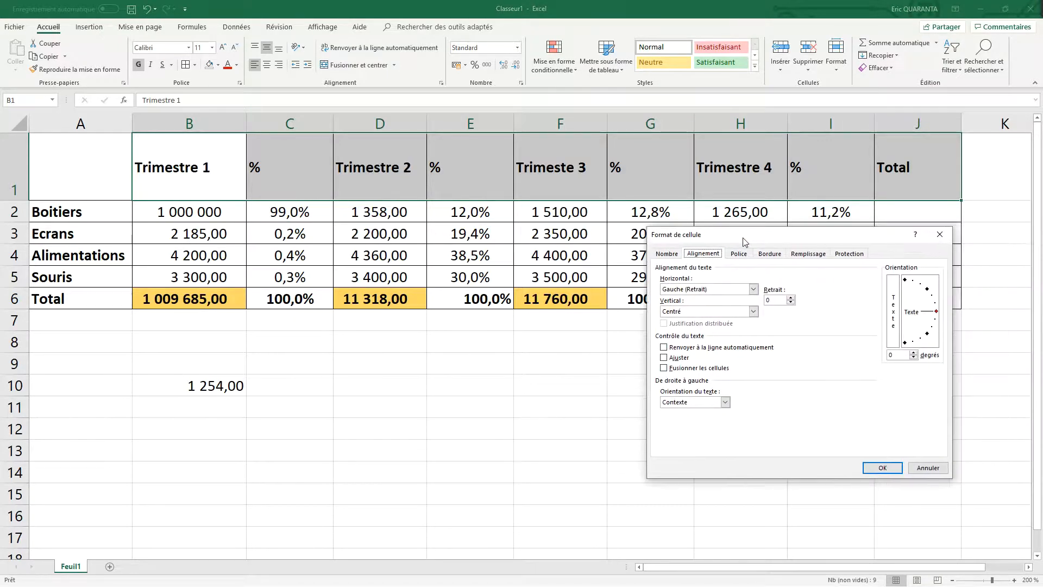
pyautogui.click(938, 234)
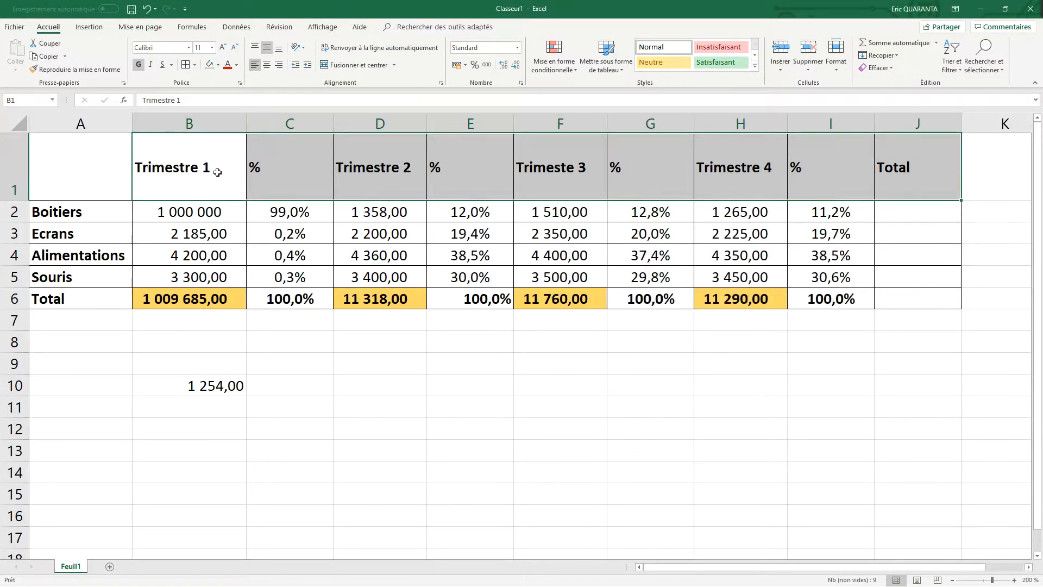
# - Extend the heading in B1 to "Trimestre 1 et trimestre 2" and centre the % heading in C1 horizontally
pyautogui.click(206, 144)
pyautogui.doubleClick(222, 166)
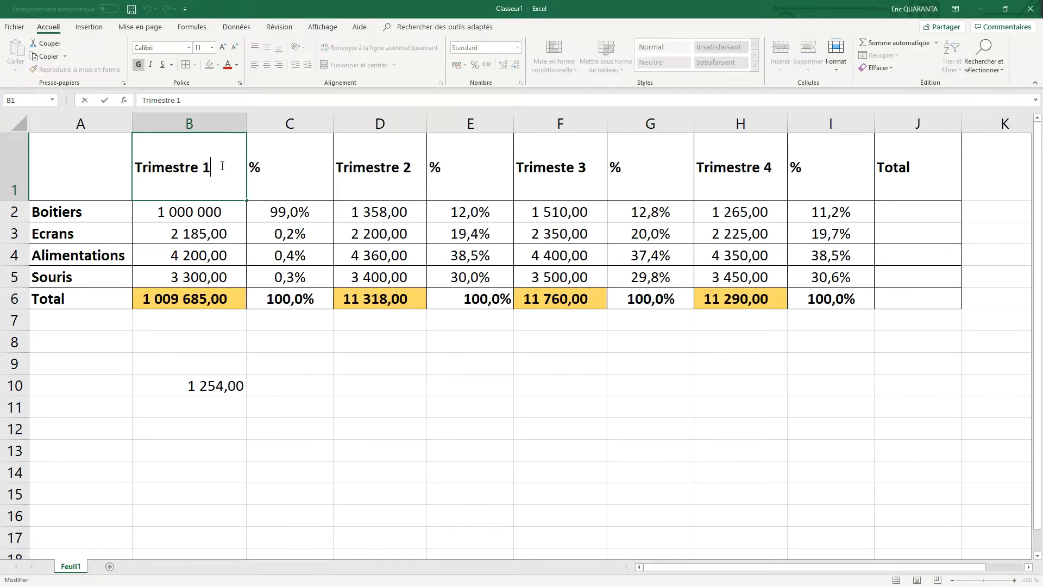
pyautogui.write('et trimestre 2')
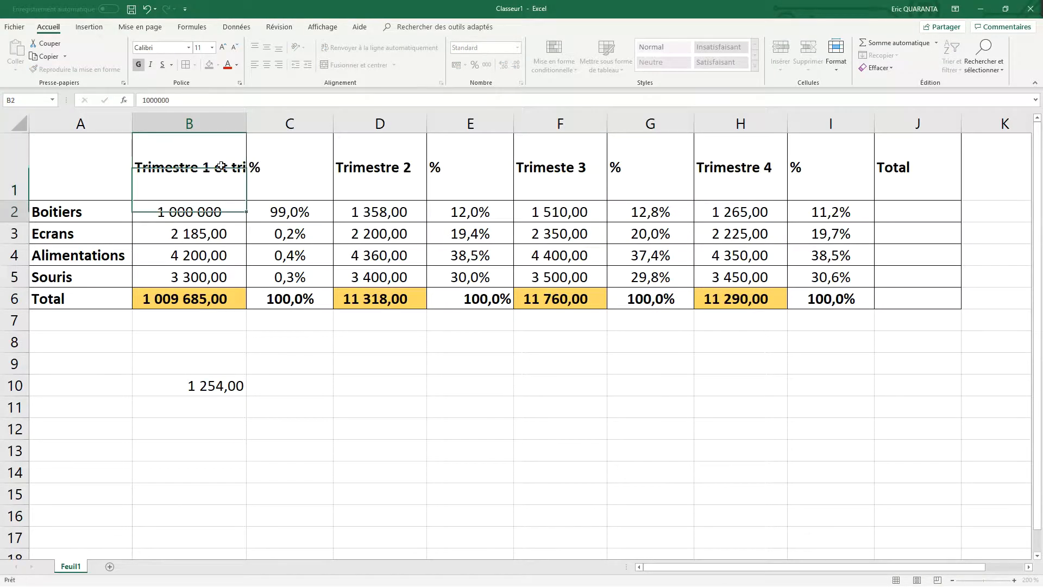
pyautogui.hotkey('ctrl', 'Return')
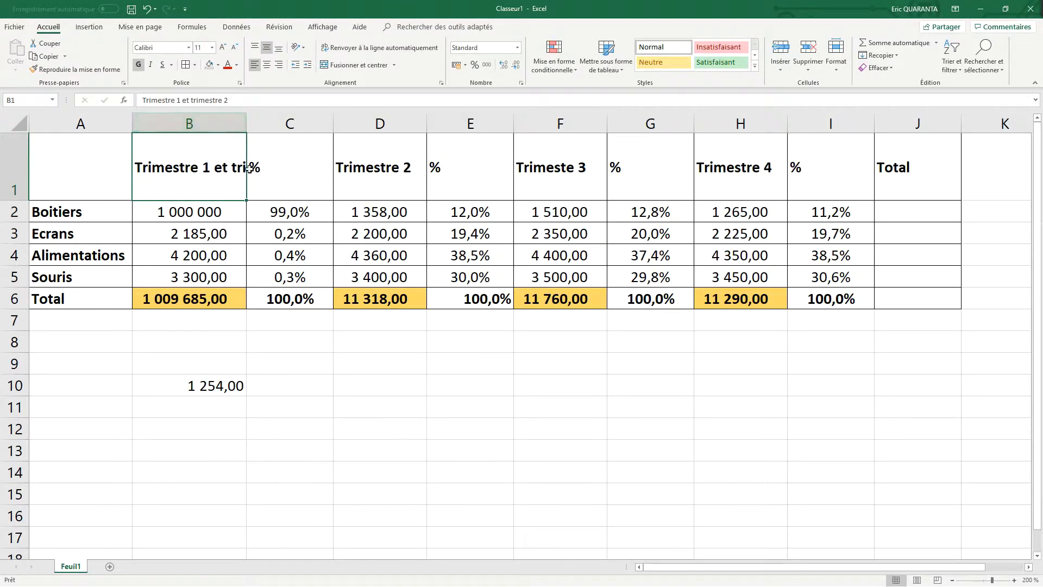
pyautogui.click(315, 155)
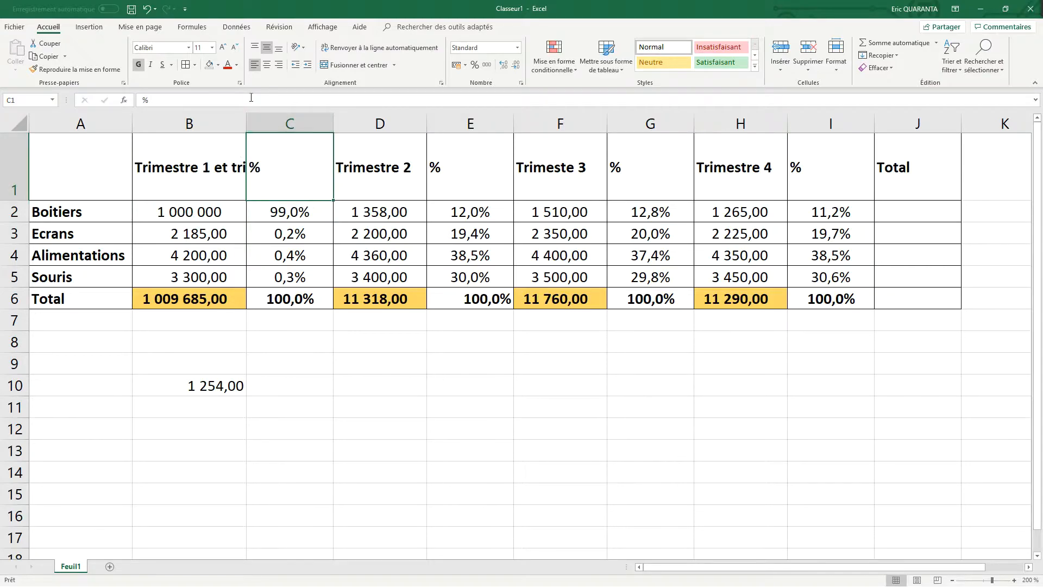
pyautogui.click(267, 65)
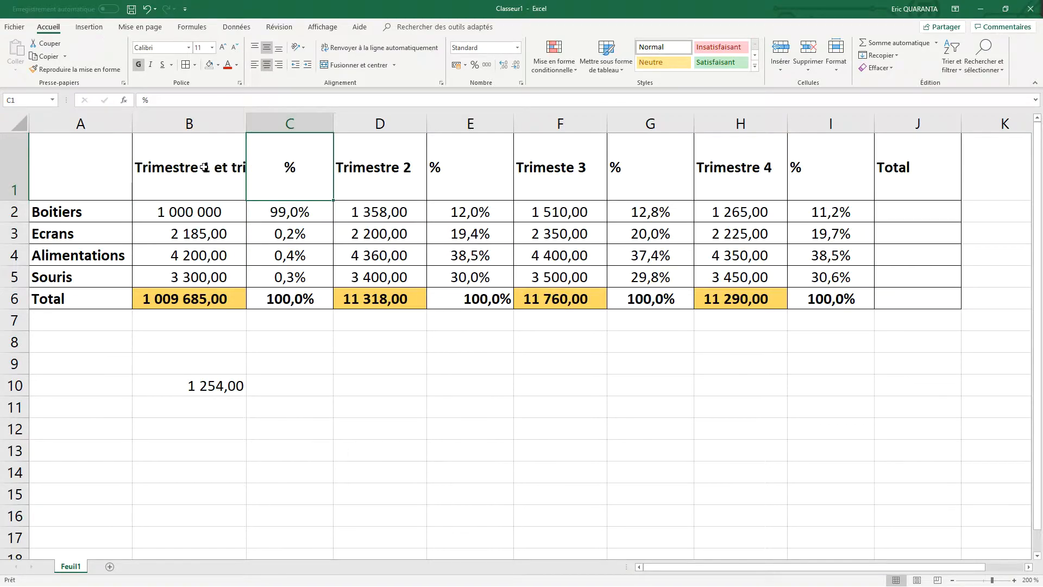
# - Turn on Renvoyer à la ligne automatiquement for heading B1 and adjust column B's width so the heading wraps onto two lines
pyautogui.rightClick(179, 154)
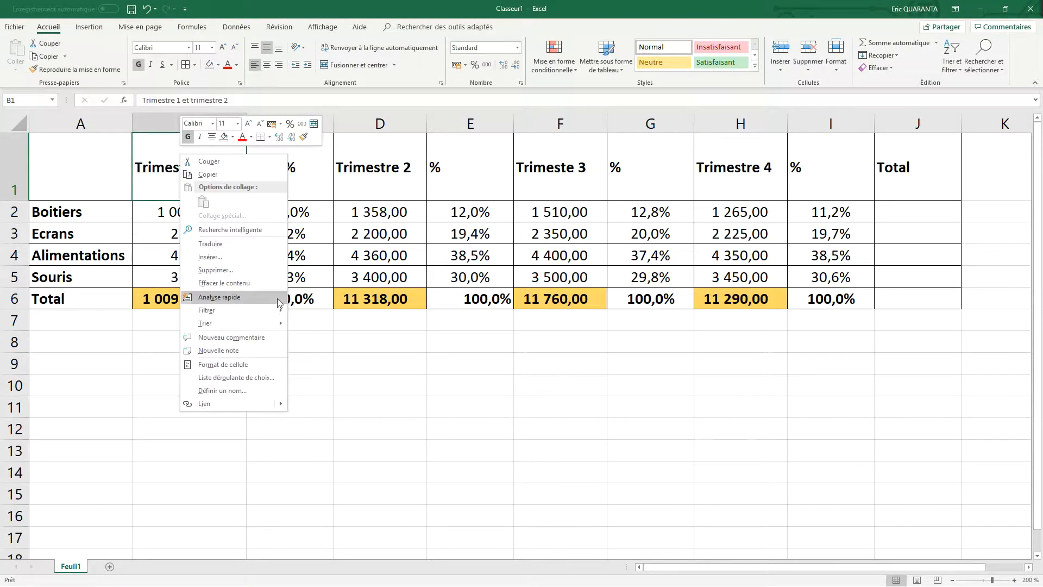
pyautogui.click(256, 366)
pyautogui.click(119, 353)
pyautogui.click(338, 473)
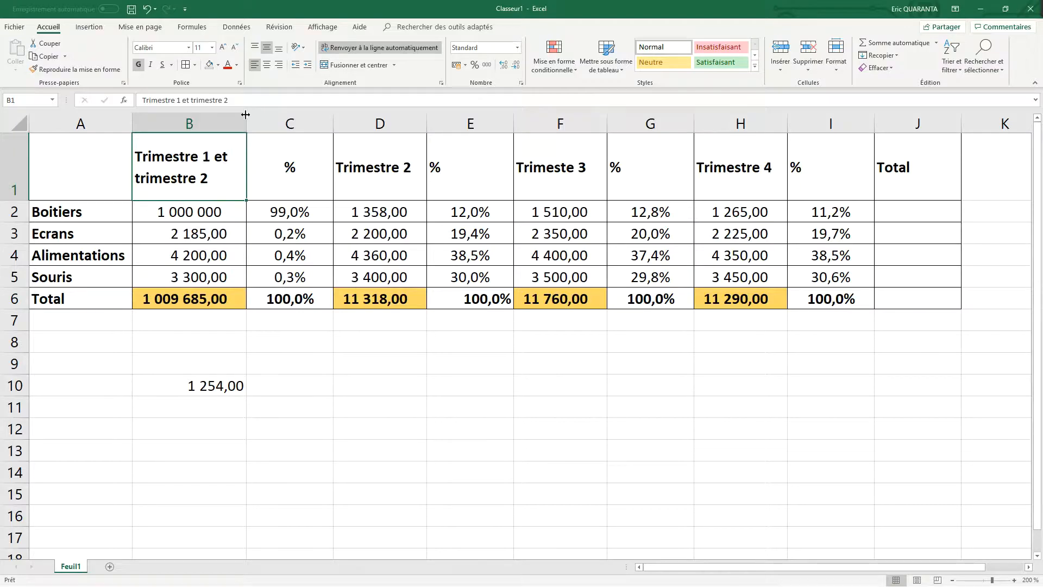
pyautogui.moveTo(248, 116); pyautogui.dragTo(224, 126)
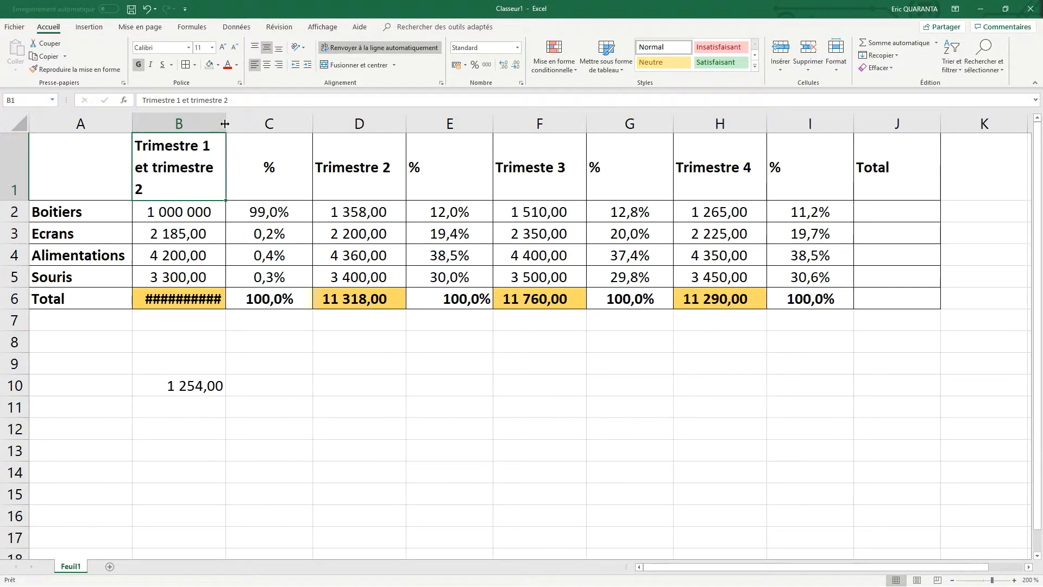
pyautogui.moveTo(224, 124); pyautogui.dragTo(248, 122)
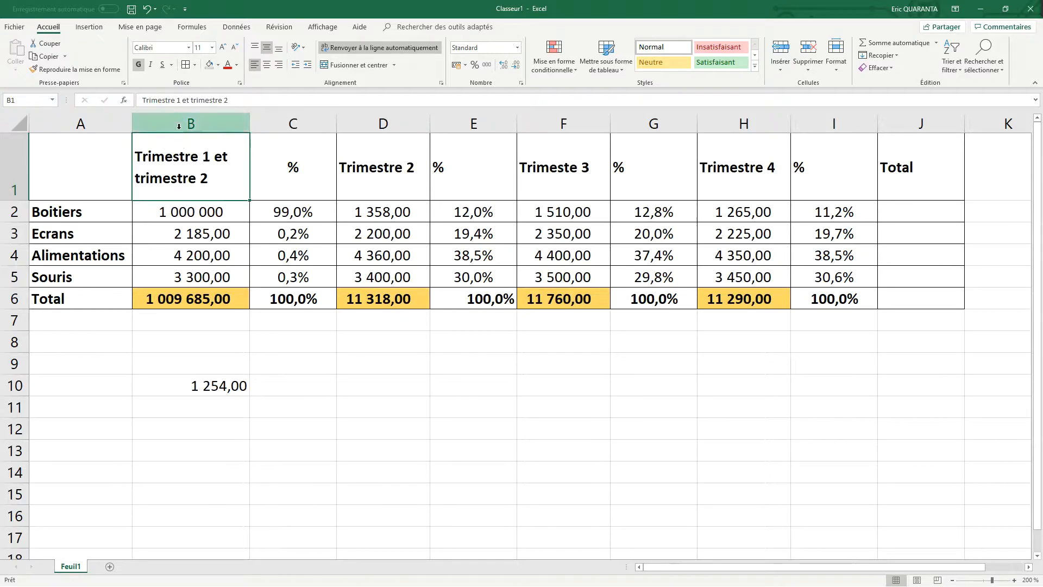
pyautogui.rightClick(182, 190)
pyautogui.click(242, 402)
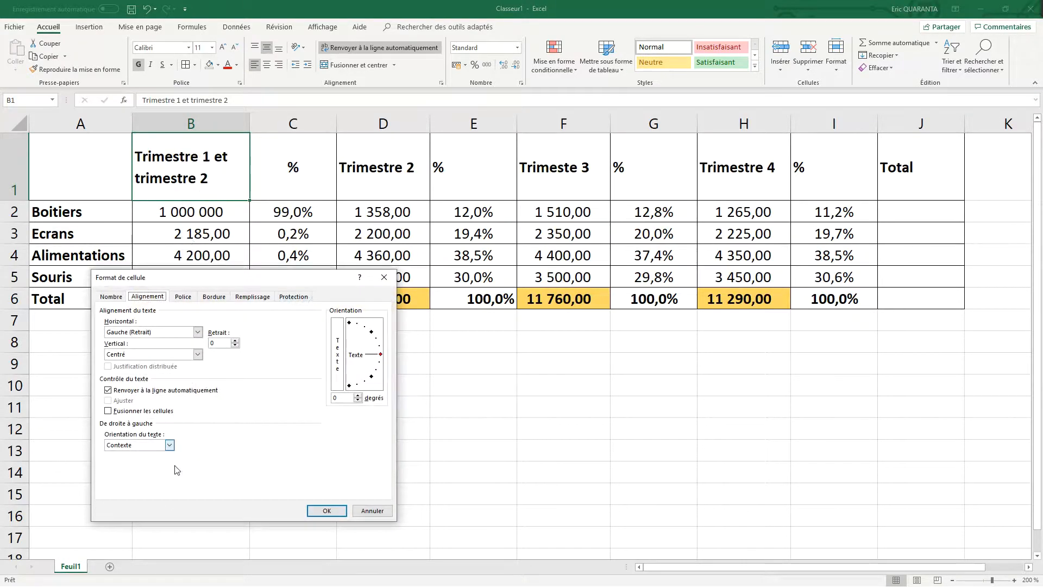
pyautogui.click(109, 390)
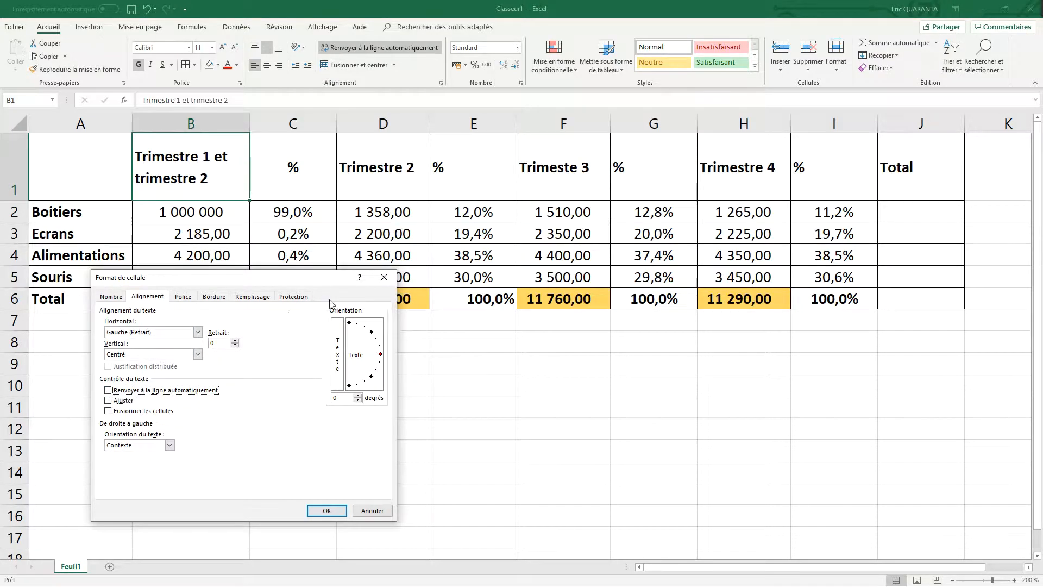
pyautogui.click(384, 278)
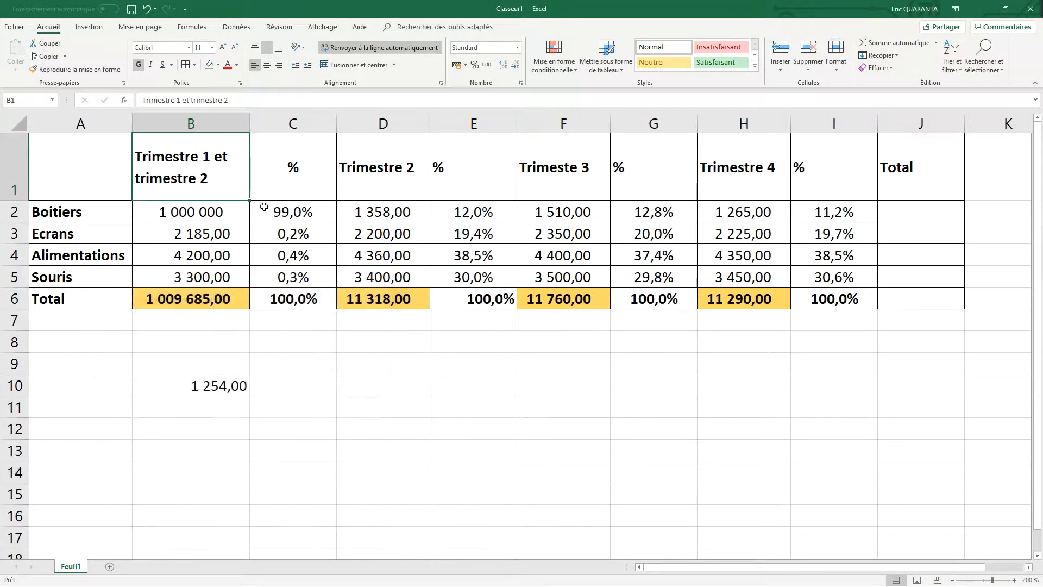
# - Insert a new row above the table headings and enter "Titre" in B1
pyautogui.rightClick(27, 152)
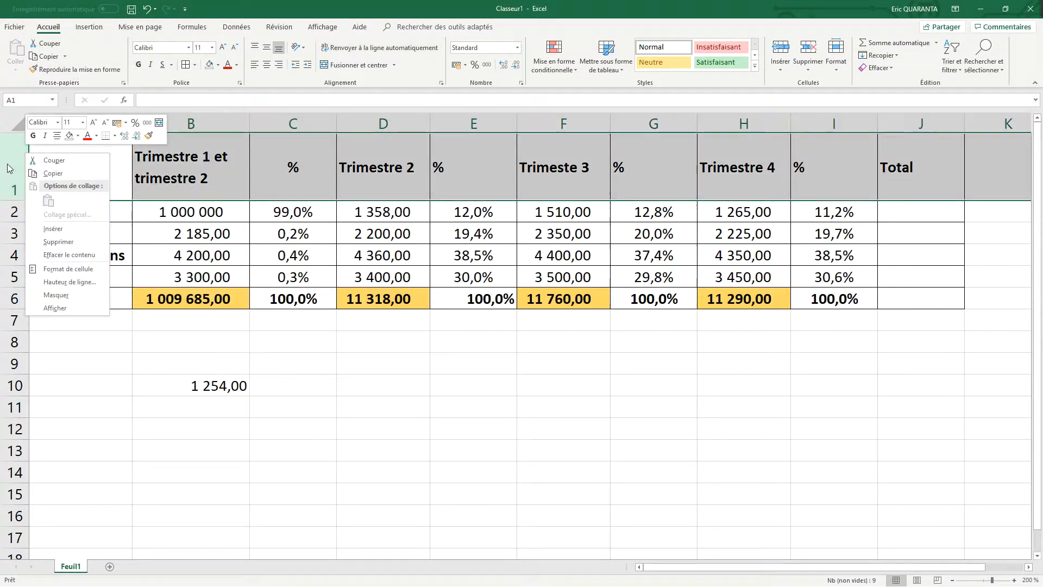
pyautogui.click(62, 233)
pyautogui.click(183, 147)
pyautogui.write('Titre')
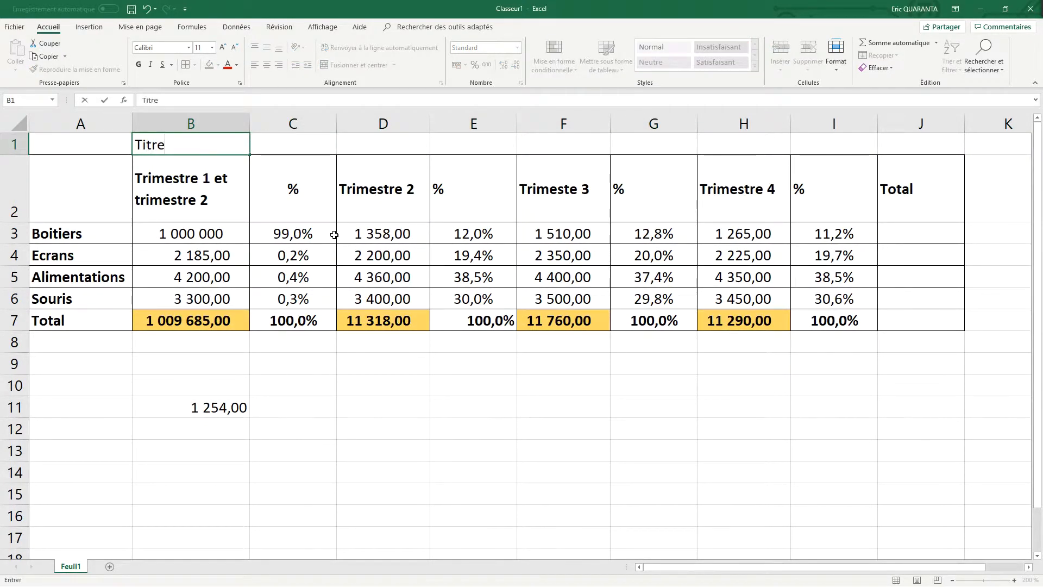
pyautogui.click(273, 200)
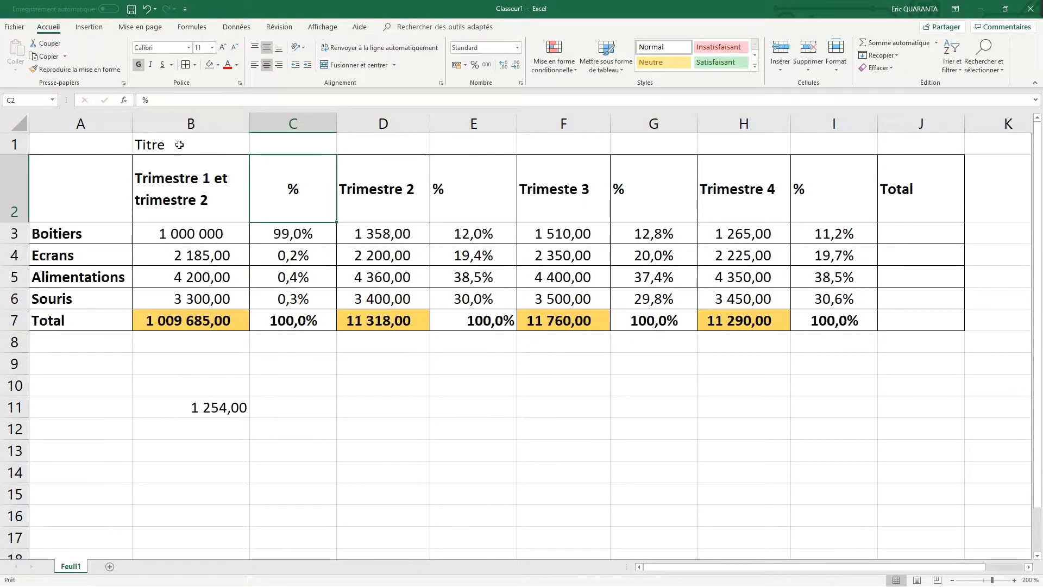
# - Merge and centre the title across B1:J1, and undo that merge
pyautogui.moveTo(179, 145); pyautogui.dragTo(927, 144)
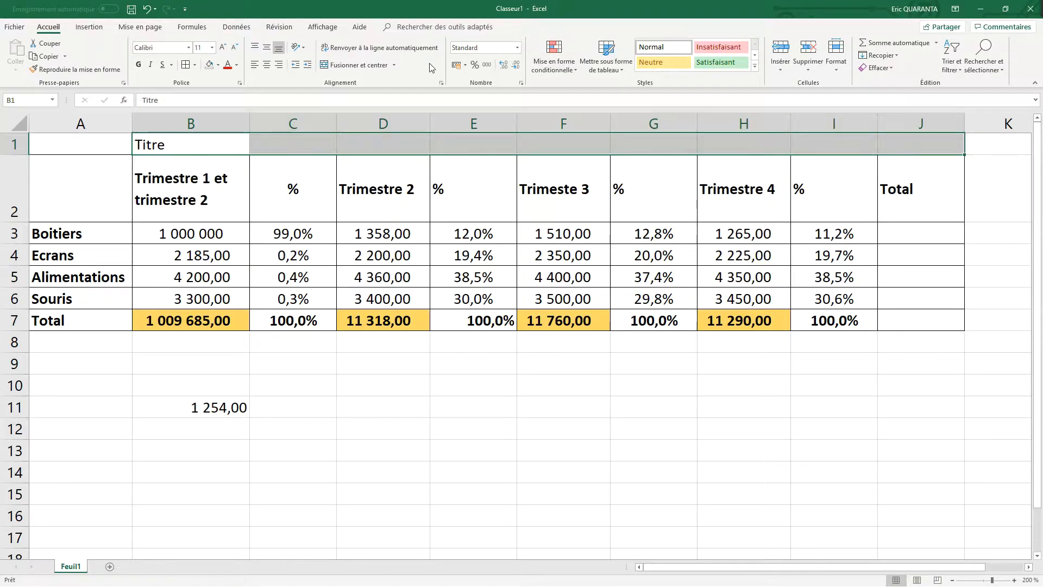
pyautogui.click(353, 67)
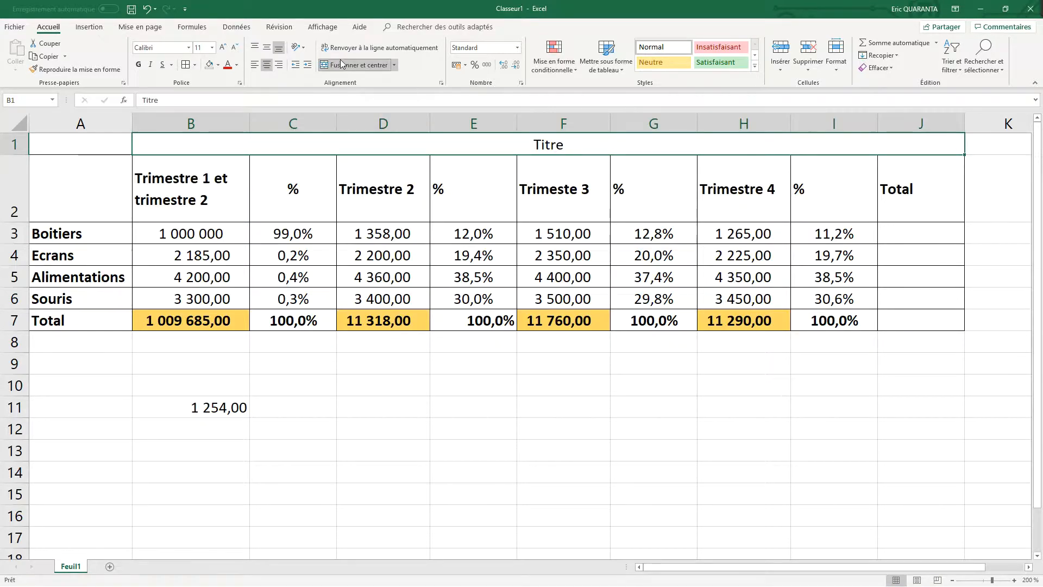
pyautogui.click(413, 237)
pyautogui.click(374, 152)
pyautogui.click(357, 65)
# - Merge cells B1:J1 with the Fusionner les cellules format option and centre the title horizontally
pyautogui.moveTo(217, 145); pyautogui.dragTo(904, 136)
pyautogui.rightClick(904, 136)
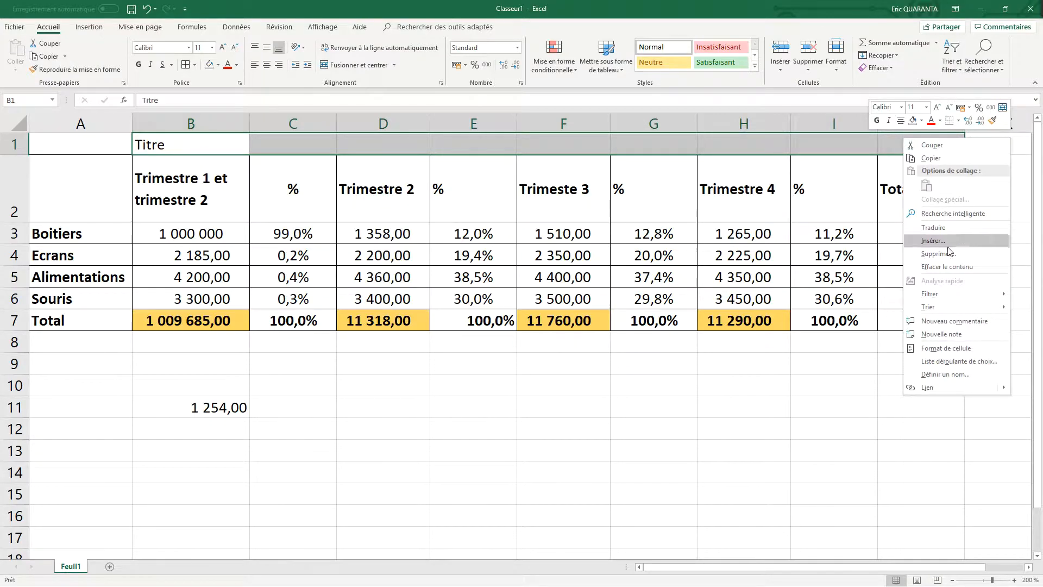
pyautogui.click(949, 352)
pyautogui.click(750, 358)
pyautogui.click(966, 456)
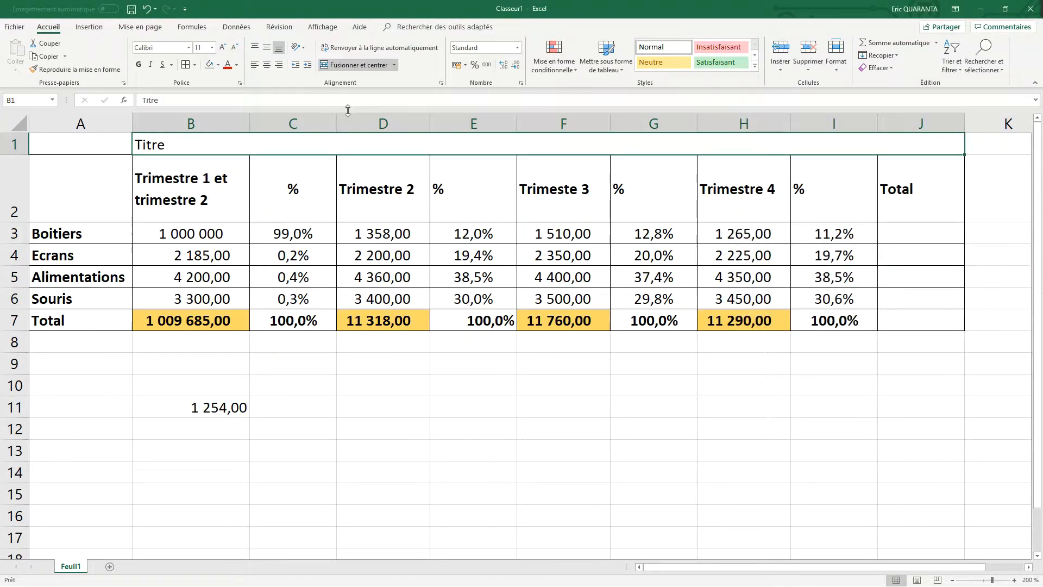
pyautogui.click(267, 65)
pyautogui.click(279, 64)
pyautogui.click(266, 65)
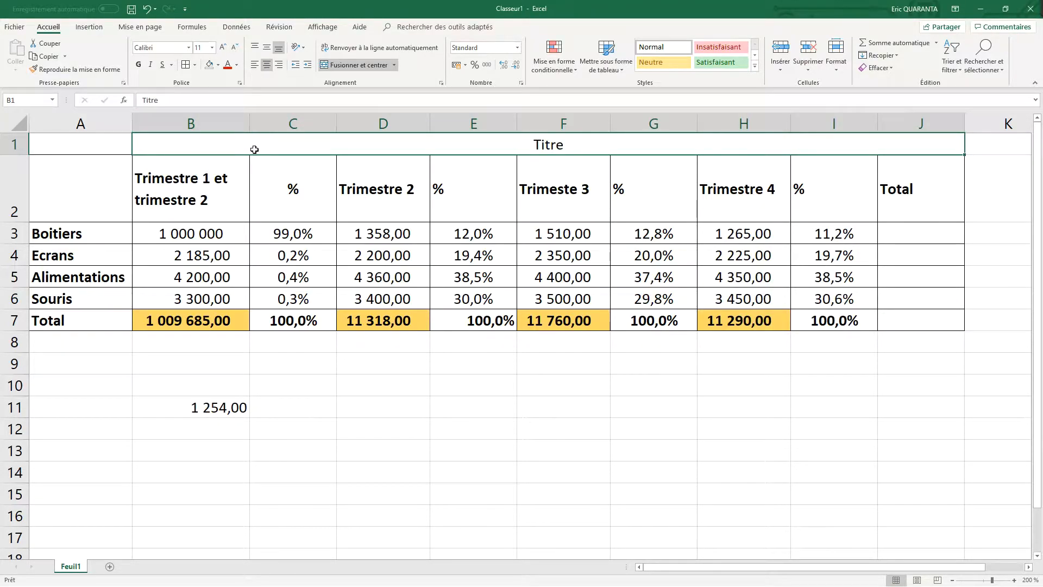
# - Apply the Fusionner et centrer option to the title cell spanning B1:J1
pyautogui.click(255, 180)
pyautogui.click(267, 143)
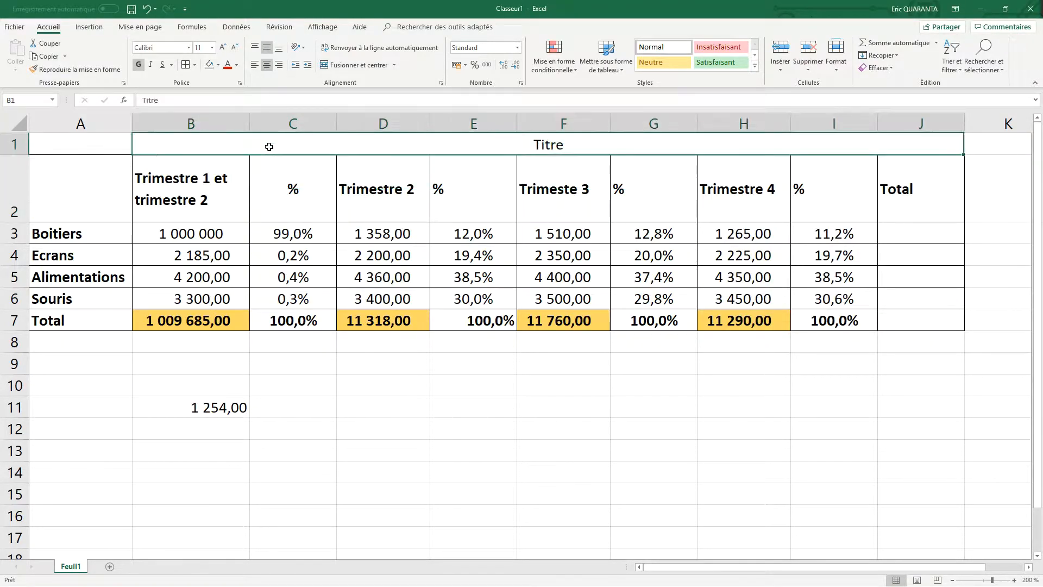
pyautogui.click(394, 65)
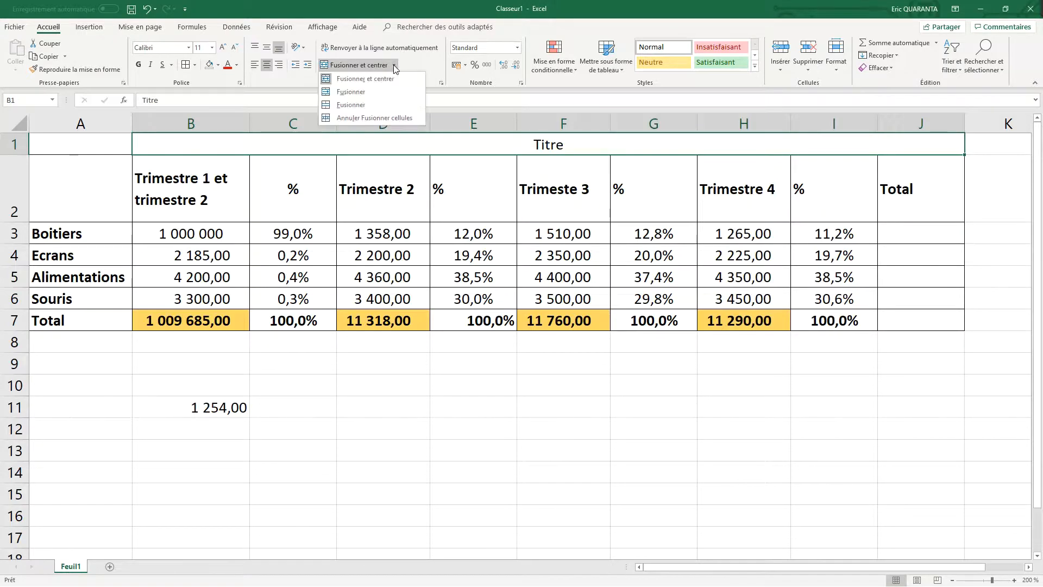
pyautogui.click(369, 80)
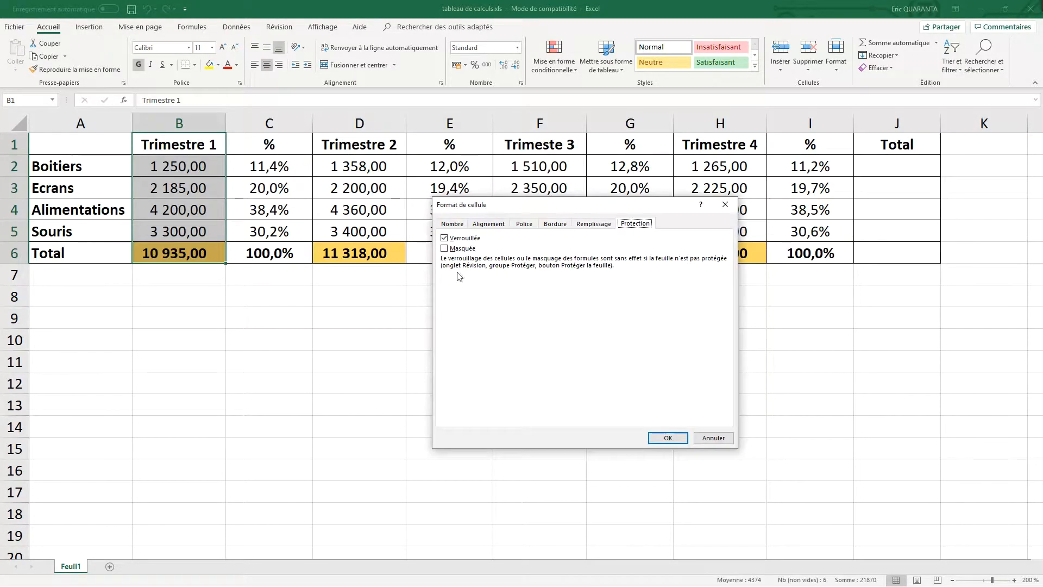
# - Choose Freestyle Script as the font for B1:B6 in the cell format dialog
pyautogui.click(485, 223)
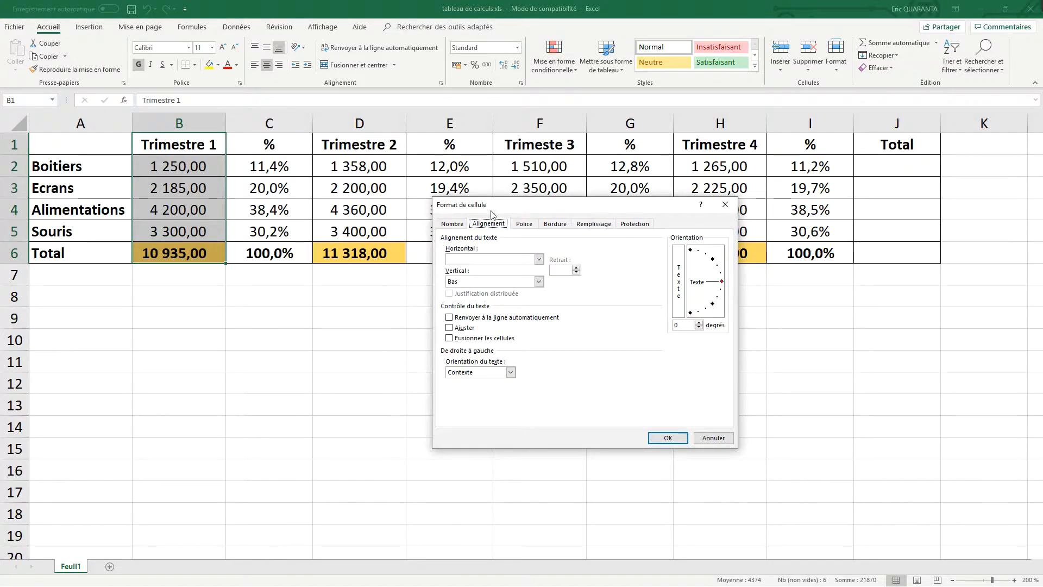
pyautogui.click(524, 223)
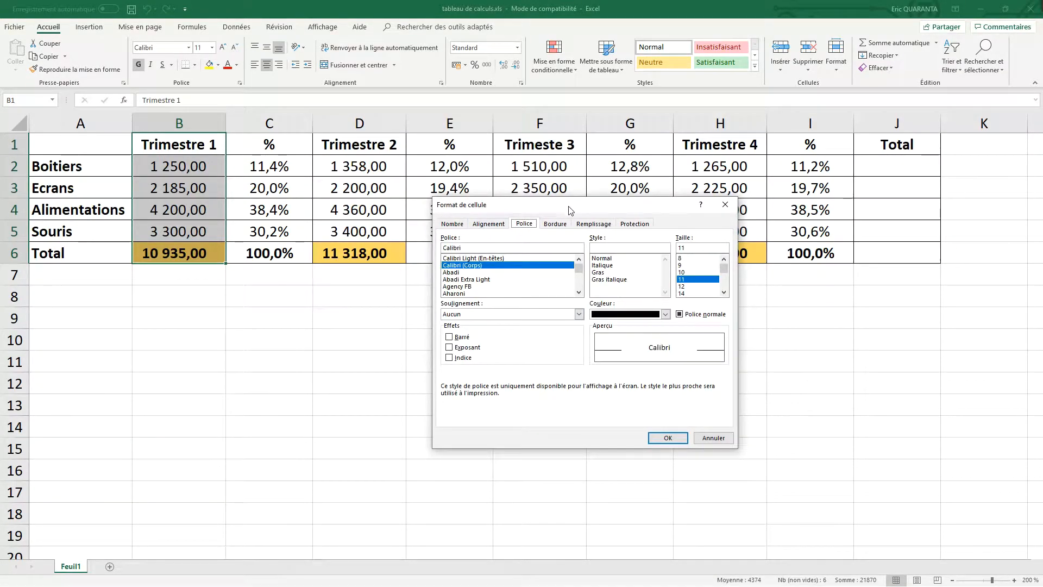
pyautogui.moveTo(567, 205); pyautogui.dragTo(514, 288)
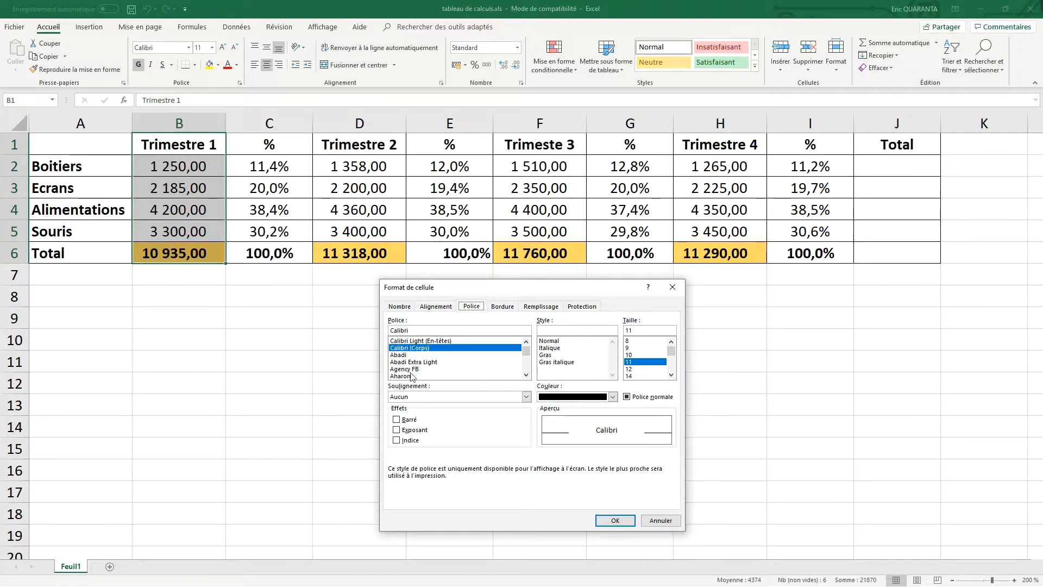
pyautogui.moveTo(530, 360)
pyautogui.mouseDown()
pyautogui.moveTo(533, 377)
pyautogui.moveTo(532, 356)
pyautogui.mouseUp()
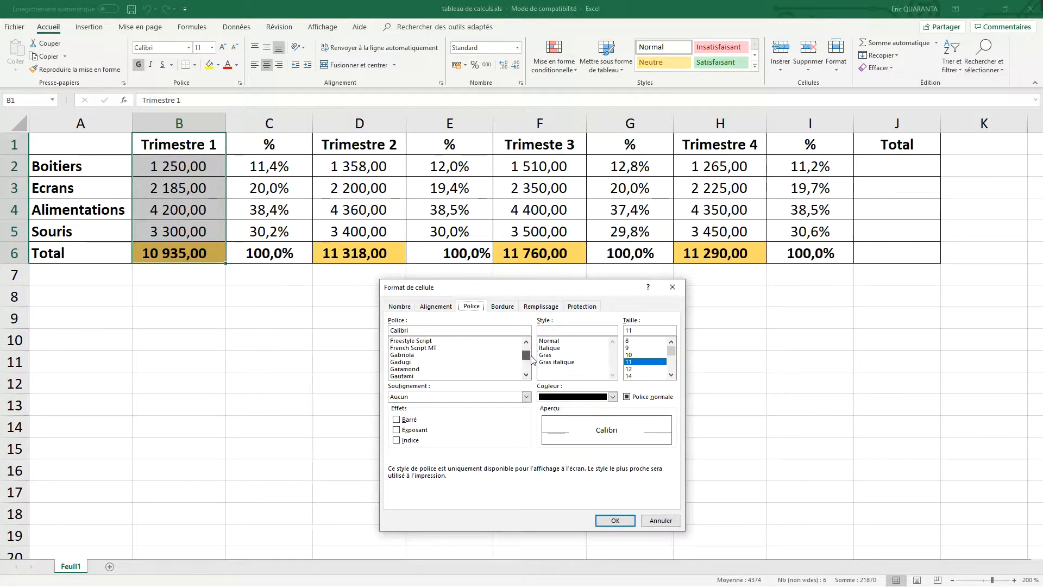
pyautogui.click(405, 362)
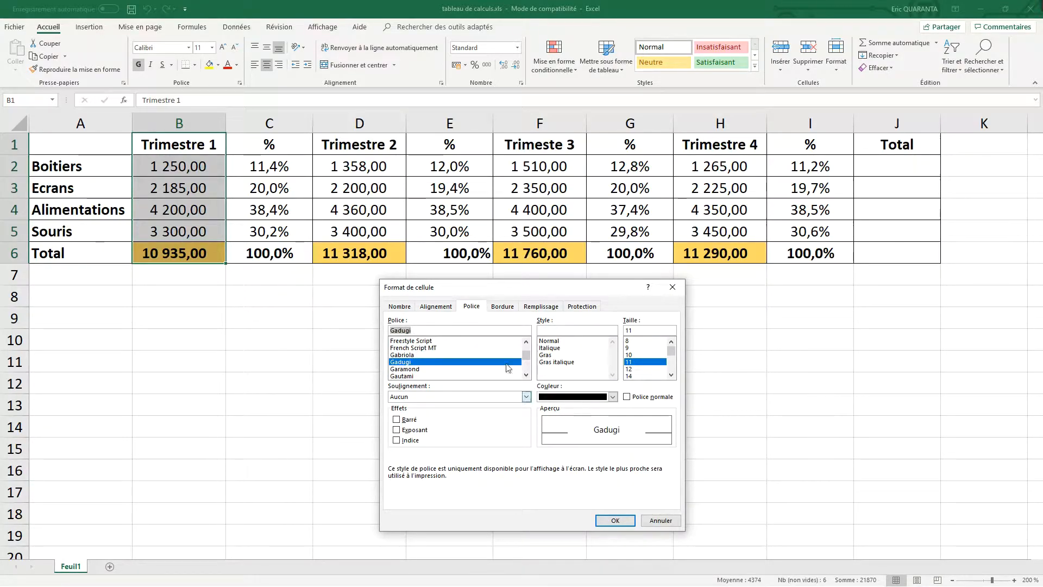
pyautogui.click(429, 341)
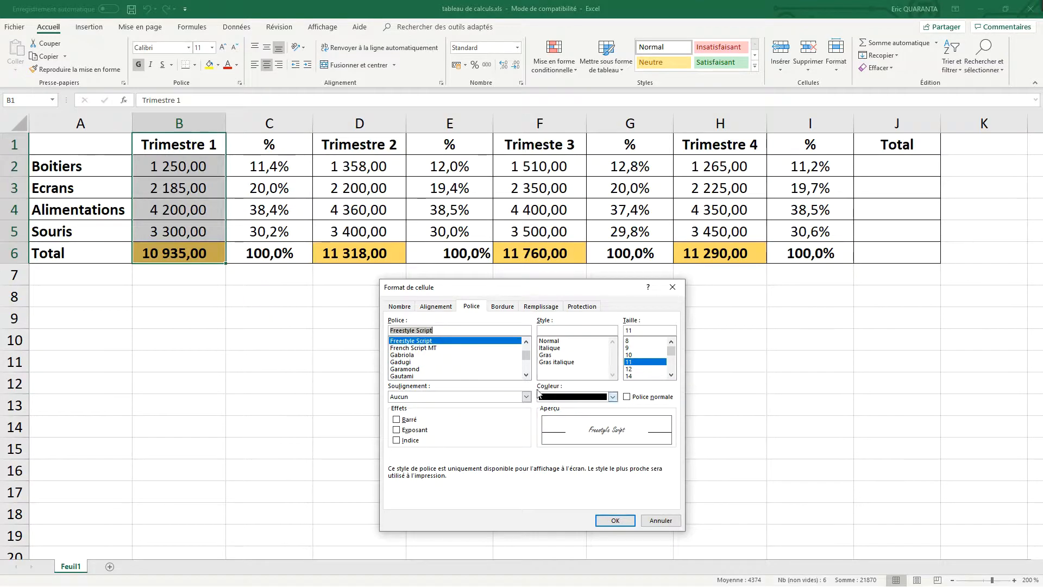
# - Set the font style for B1:B6 to Gras and the size to 16
pyautogui.click(547, 342)
pyautogui.click(547, 347)
pyautogui.click(550, 354)
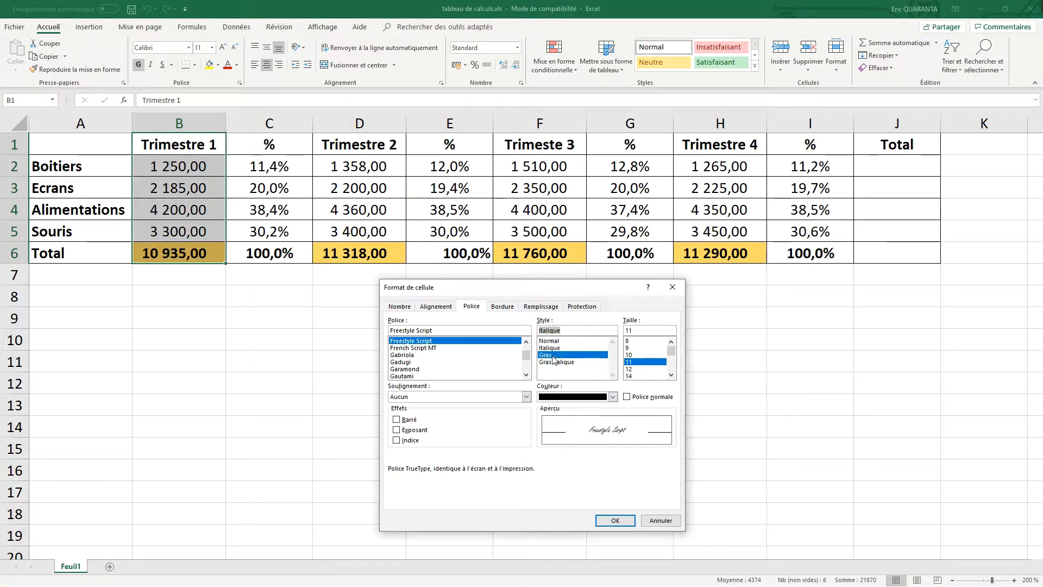
pyautogui.click(558, 363)
pyautogui.click(553, 356)
pyautogui.scroll(-1, 656, 361)
pyautogui.click(655, 369)
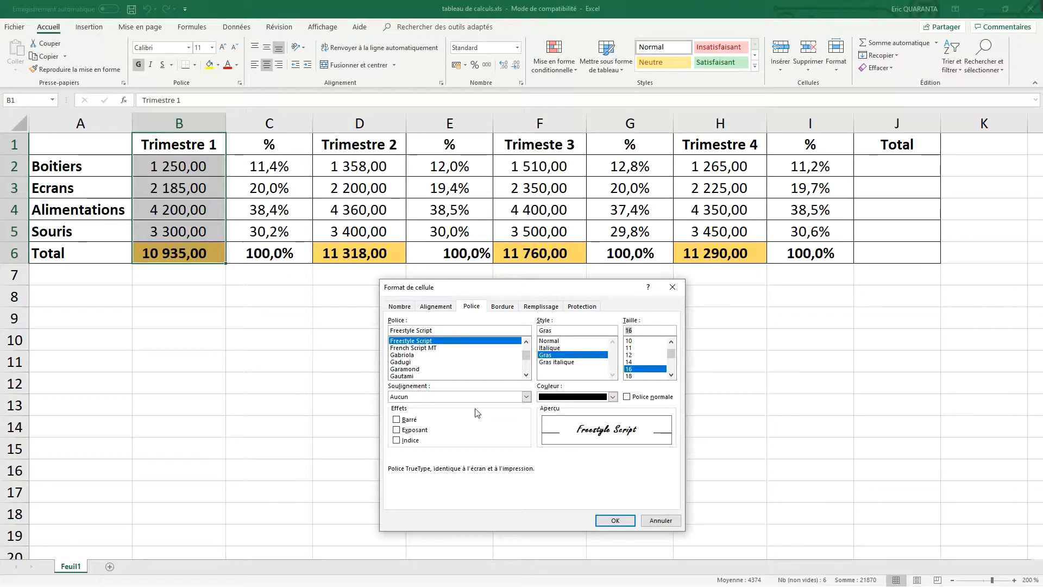
# - Set the underline for B1:B6 to Simple and apply the font settings
pyautogui.click(504, 399)
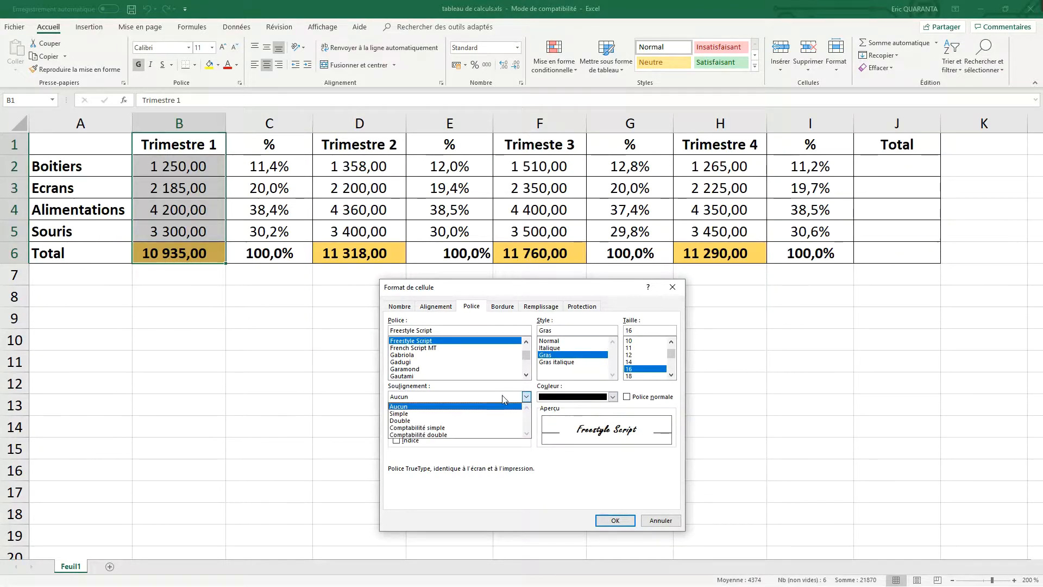
pyautogui.click(460, 411)
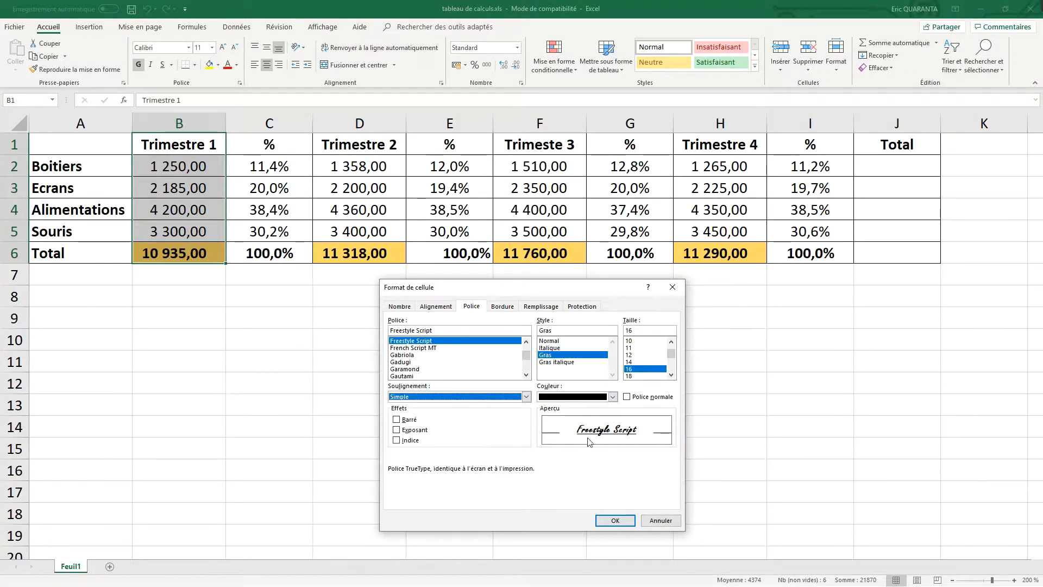
pyautogui.click(614, 520)
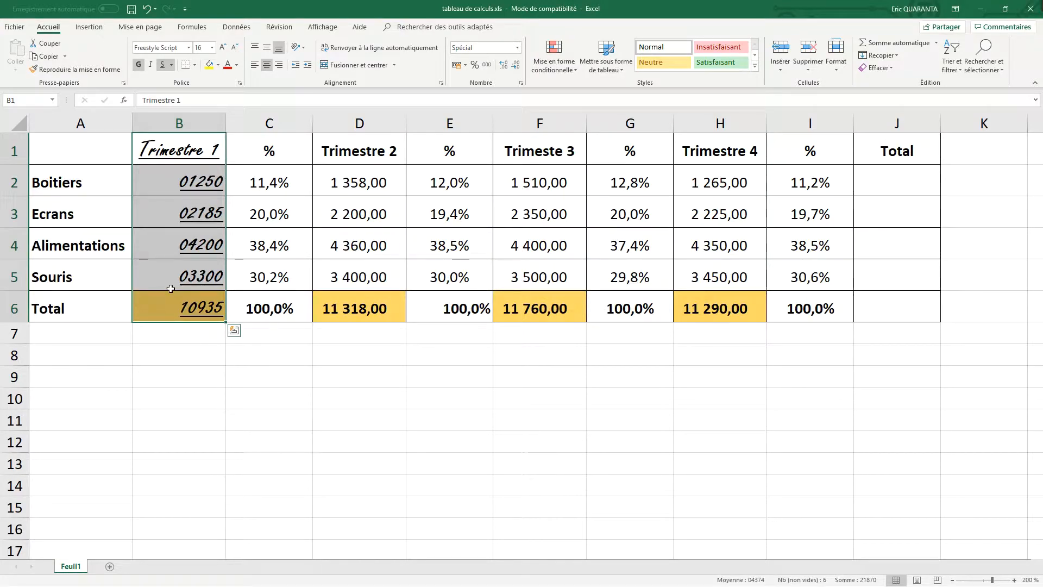
# - Preview the Double, Comptabilité simple, Comptabilité double and Simple underline styles for B1:B6 in the cell format dialog
pyautogui.rightClick(169, 300)
pyautogui.click(206, 486)
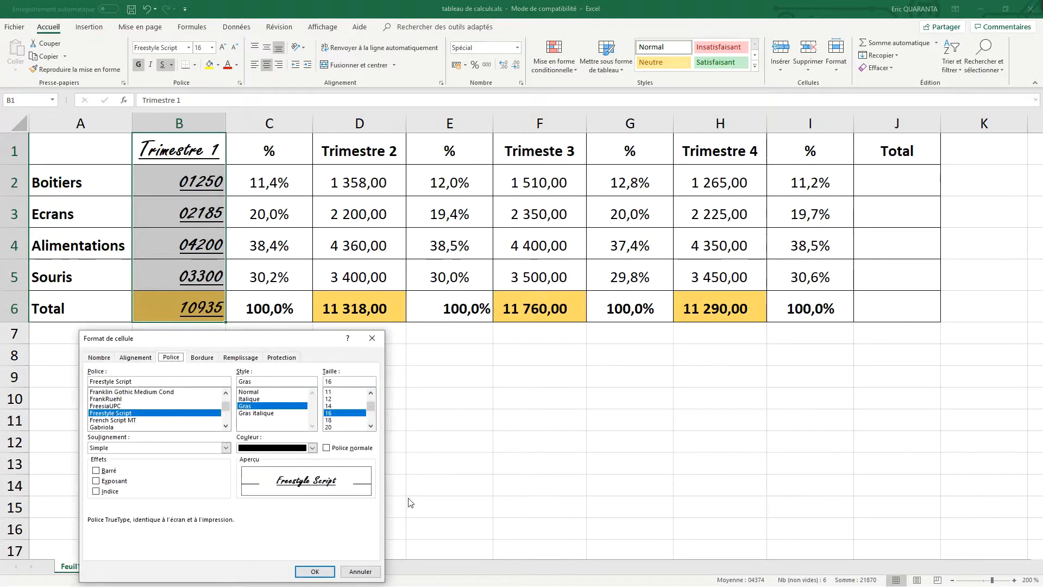
pyautogui.click(98, 449)
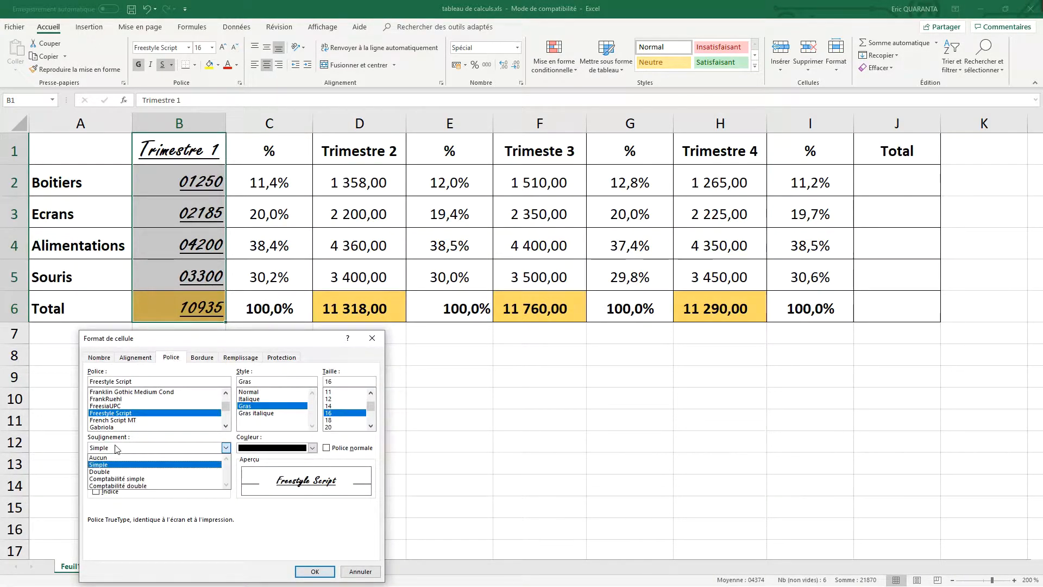
pyautogui.click(118, 472)
pyautogui.click(169, 449)
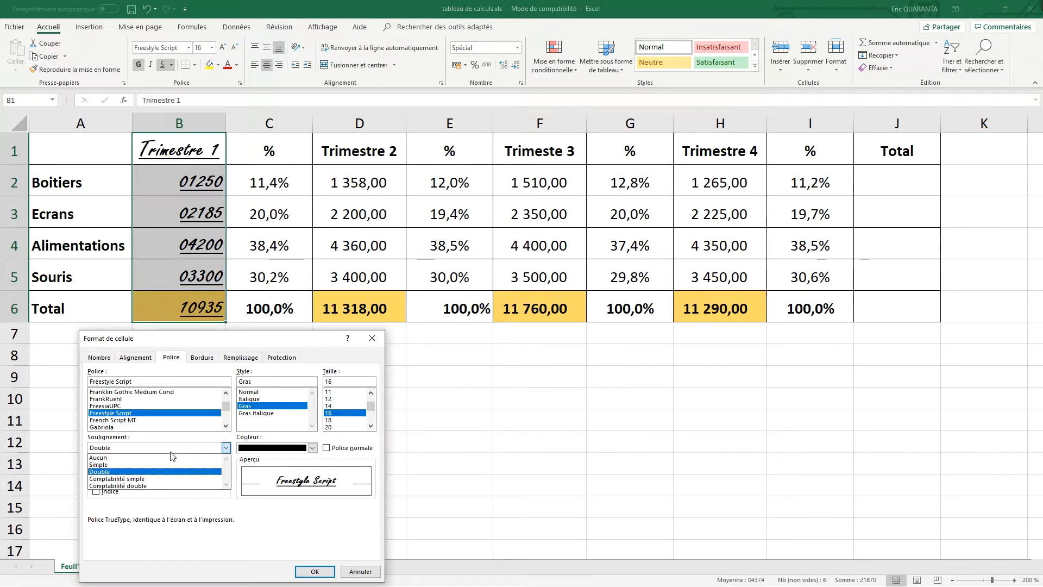
pyautogui.click(162, 478)
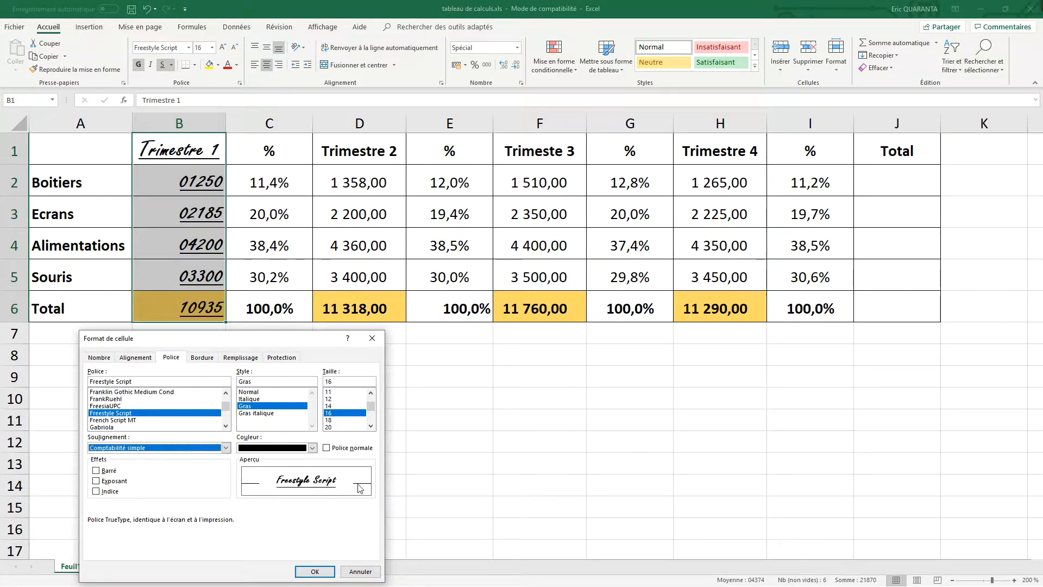
pyautogui.click(170, 451)
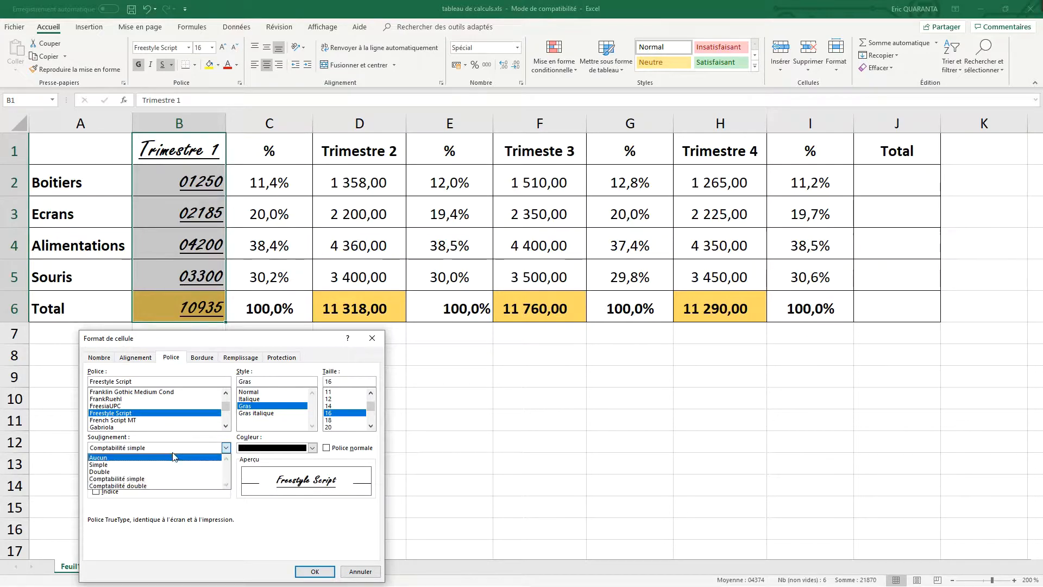
pyautogui.click(174, 485)
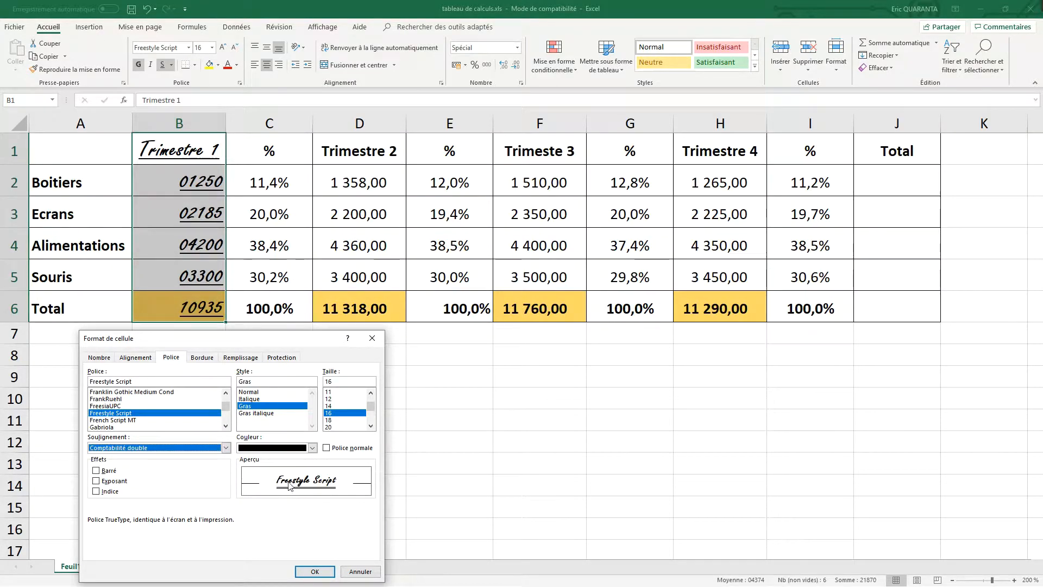
pyautogui.click(148, 447)
pyautogui.click(139, 465)
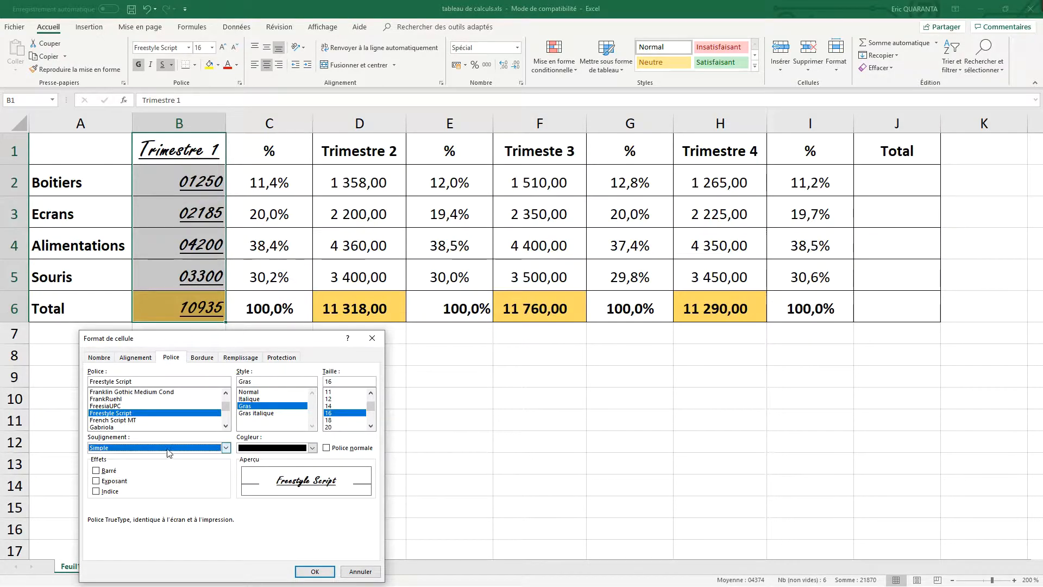
pyautogui.click(169, 448)
pyautogui.click(148, 472)
# - Set the underline for B1:B6 to Aucun, enable the Barré effect and apply the font settings
pyautogui.click(100, 472)
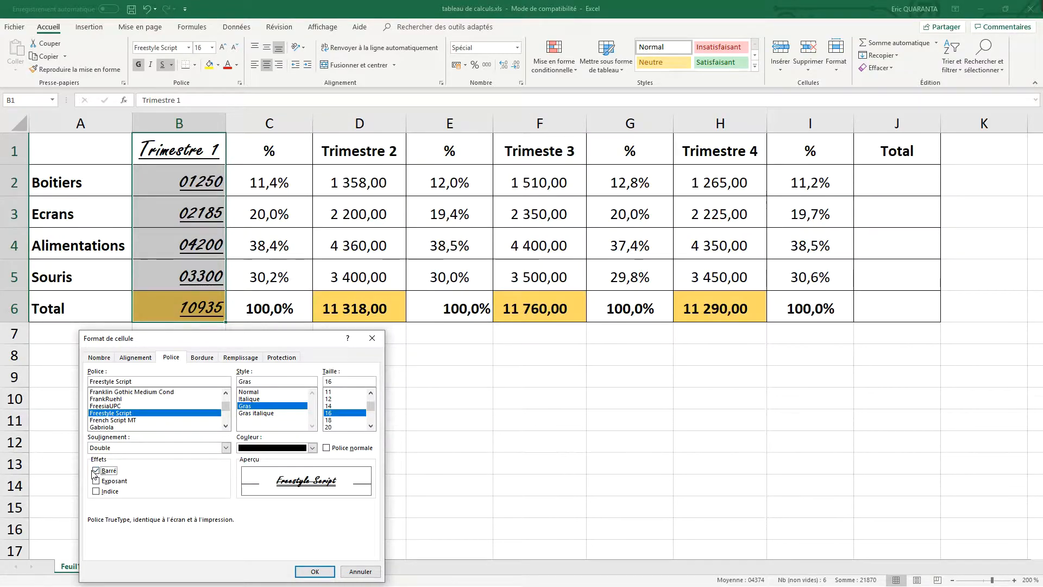
pyautogui.click(96, 471)
pyautogui.click(226, 447)
pyautogui.click(125, 457)
pyautogui.click(96, 471)
pyautogui.click(315, 571)
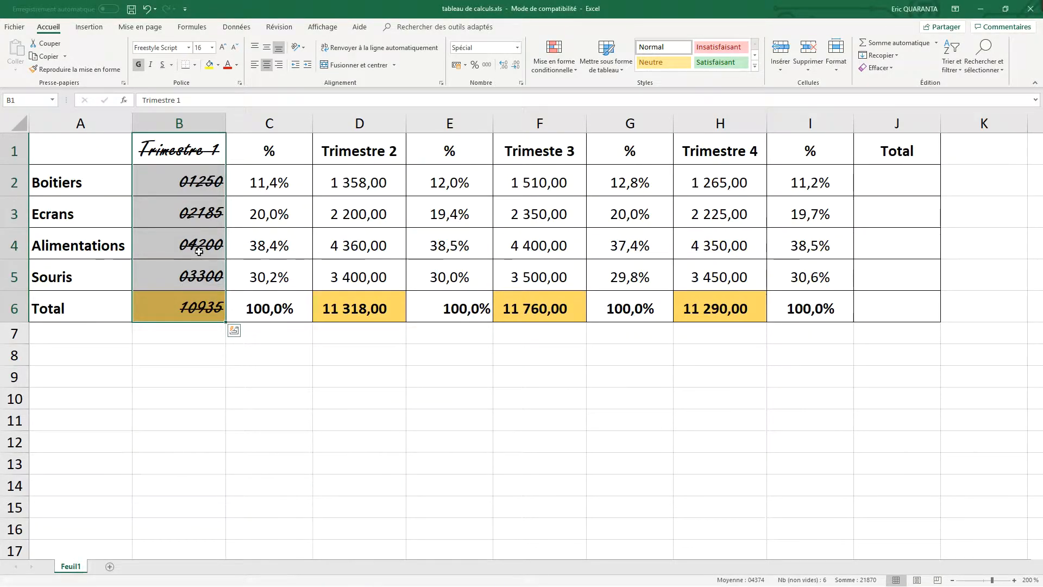
# - Replace the Barré effect on B1:B6 with Exposant in the cell format dialog
pyautogui.rightClick(188, 160)
pyautogui.click(228, 354)
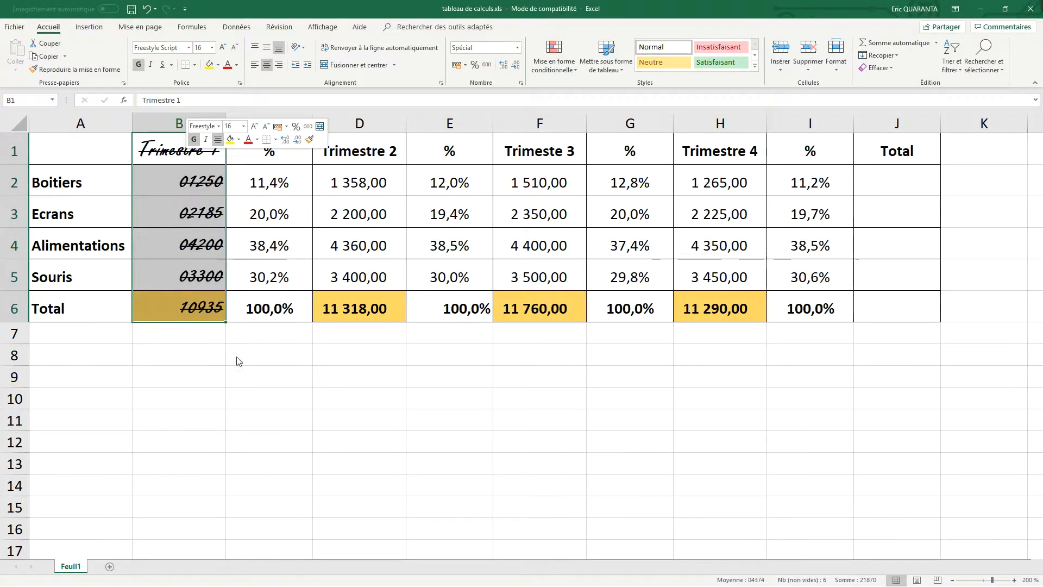
pyautogui.click(100, 363)
pyautogui.click(100, 372)
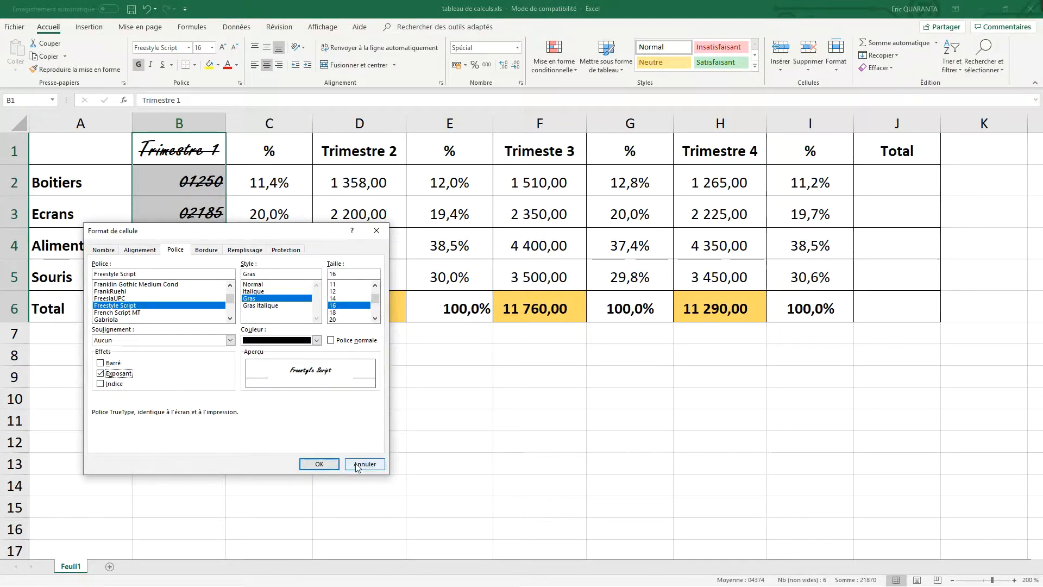
pyautogui.click(337, 463)
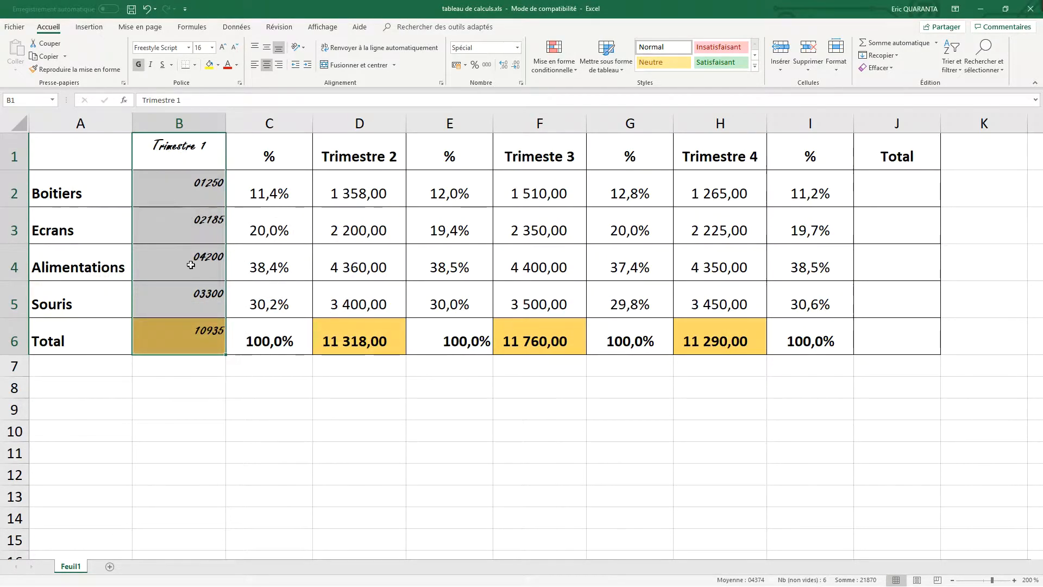
pyautogui.click(192, 384)
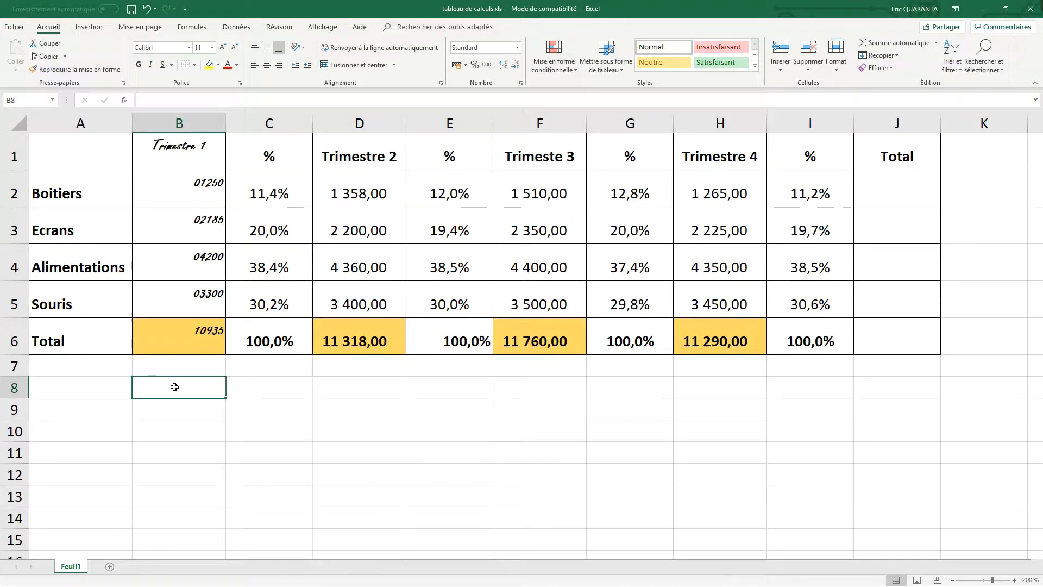
pyautogui.click(187, 191)
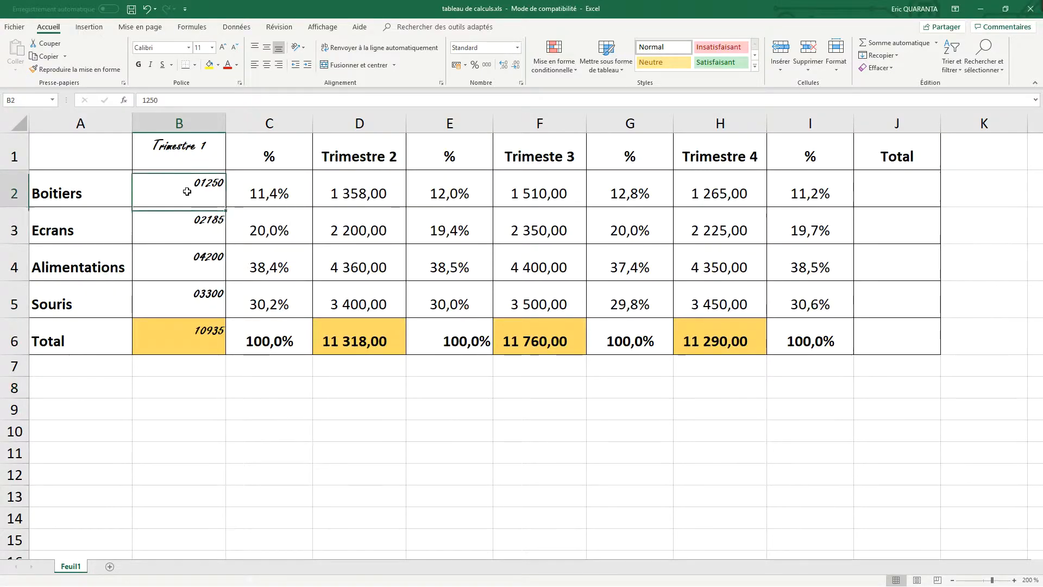
pyautogui.click(198, 228)
pyautogui.click(194, 265)
# - Apply the Indice font effect to B1:B6 in the cell format dialog
pyautogui.moveTo(163, 163); pyautogui.dragTo(194, 337)
pyautogui.rightClick(194, 337)
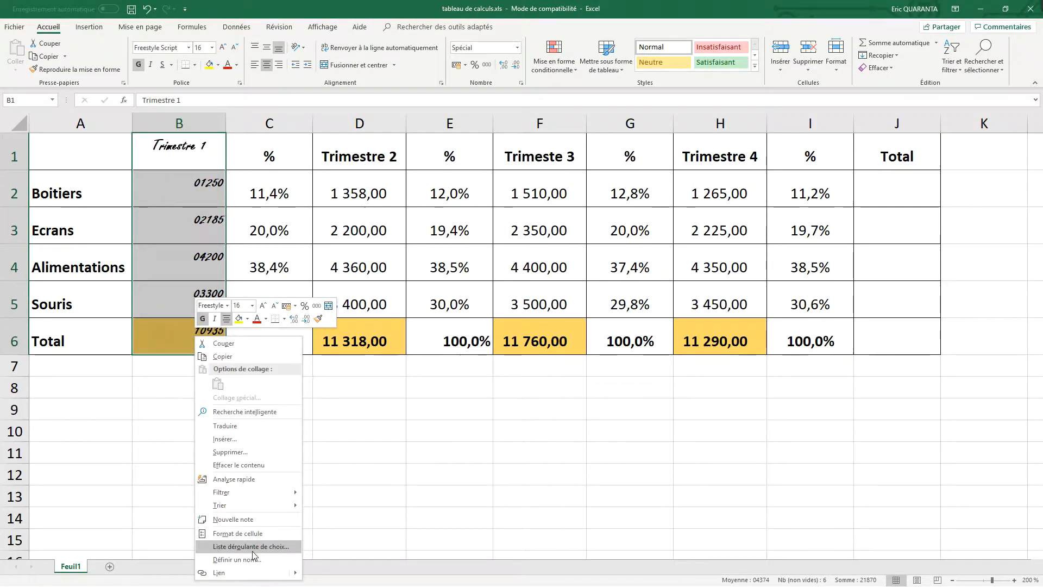
pyautogui.click(254, 533)
pyautogui.click(117, 492)
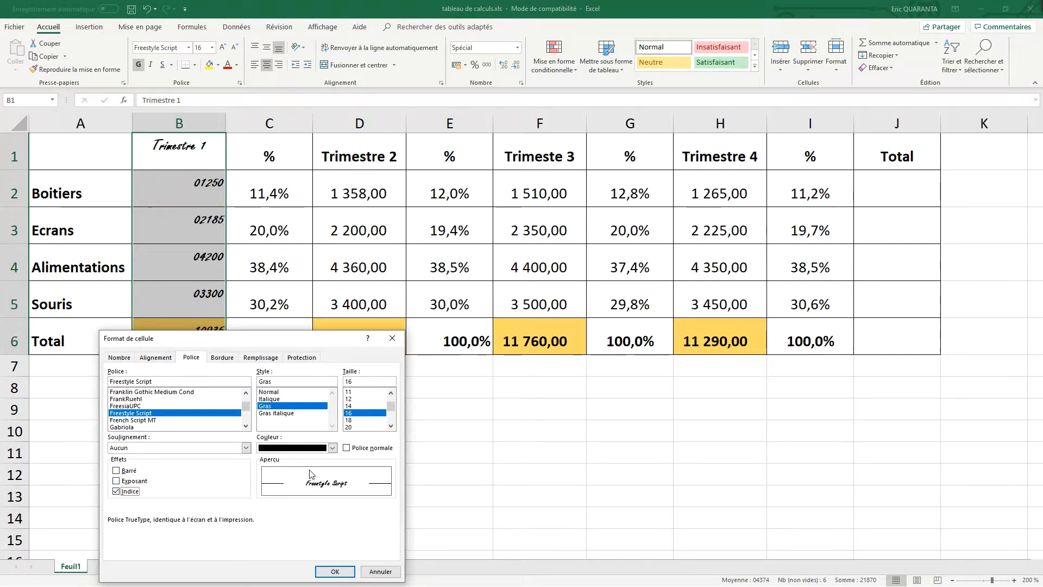
pyautogui.click(335, 571)
# - Try adding a 1 in front of the value in B2 and restore the value to 1250
pyautogui.click(174, 188)
pyautogui.doubleClick(201, 187)
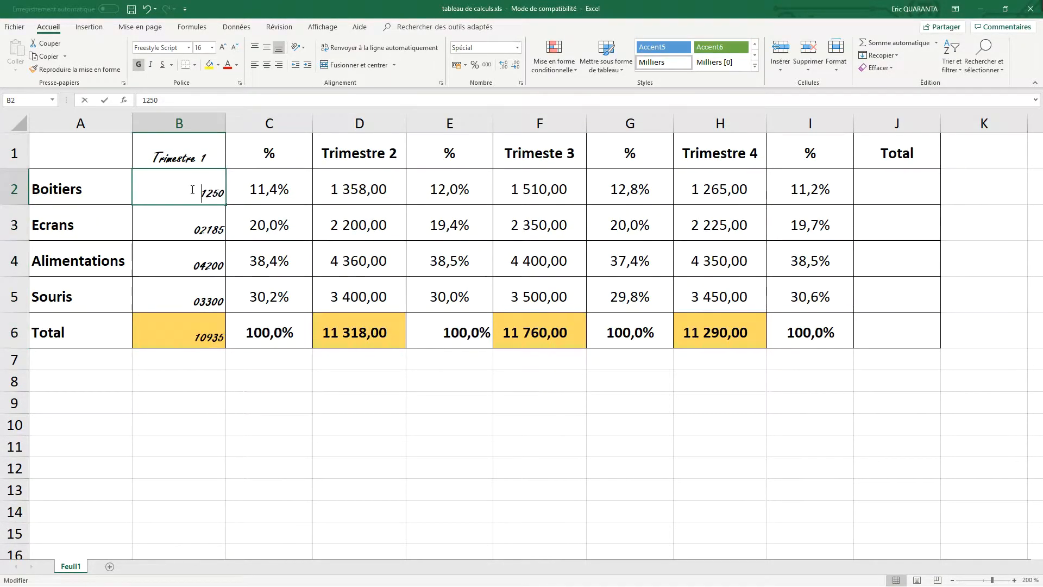
pyautogui.write('12')
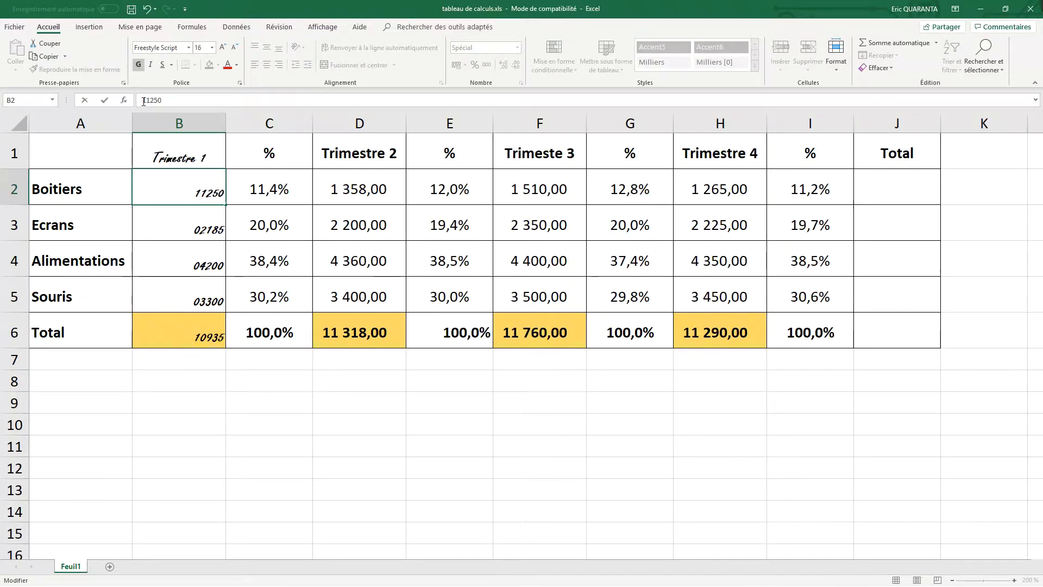
pyautogui.press('BackSpace')
pyautogui.press('Delete')
pyautogui.write('1')
pyautogui.click(196, 423)
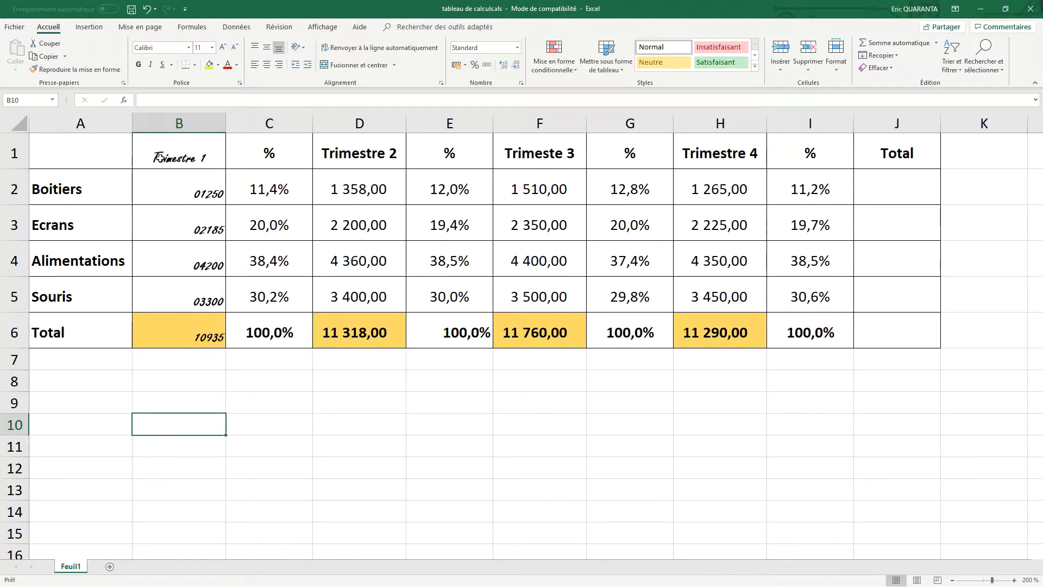
pyautogui.moveTo(179, 157); pyautogui.dragTo(195, 327)
pyautogui.rightClick(194, 327)
pyautogui.click(235, 524)
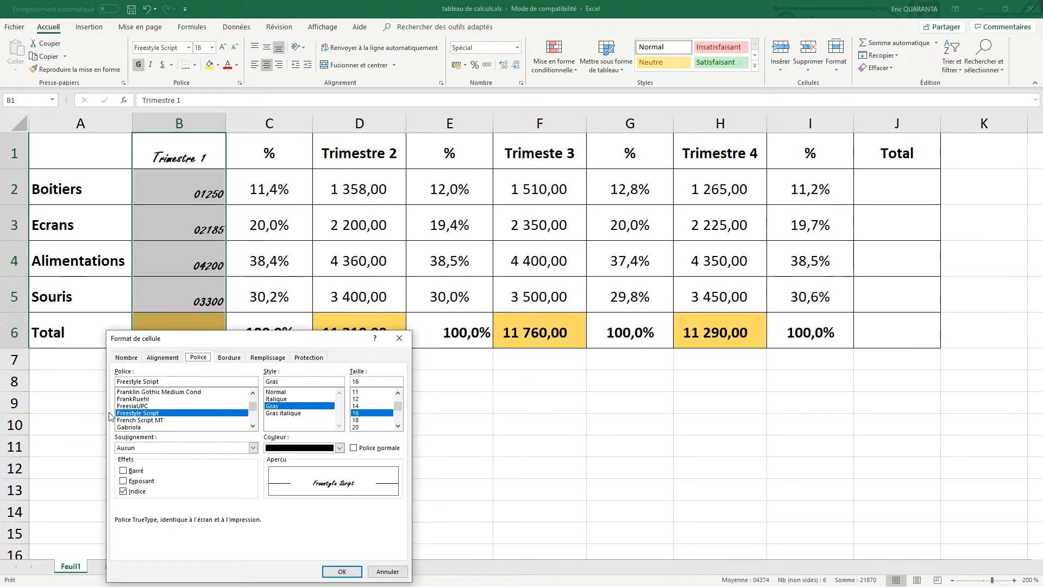
pyautogui.click(124, 491)
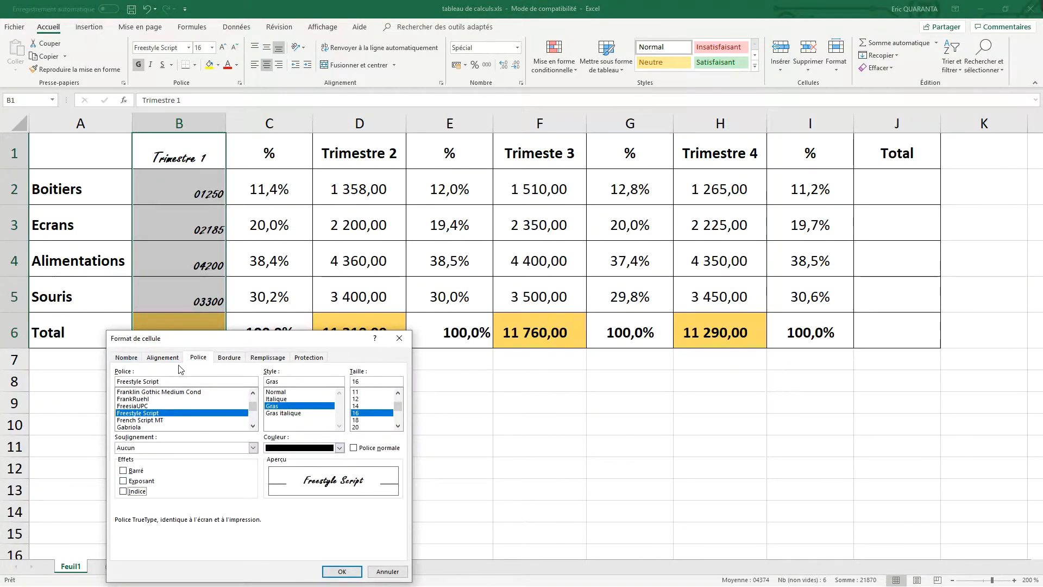
pyautogui.click(229, 358)
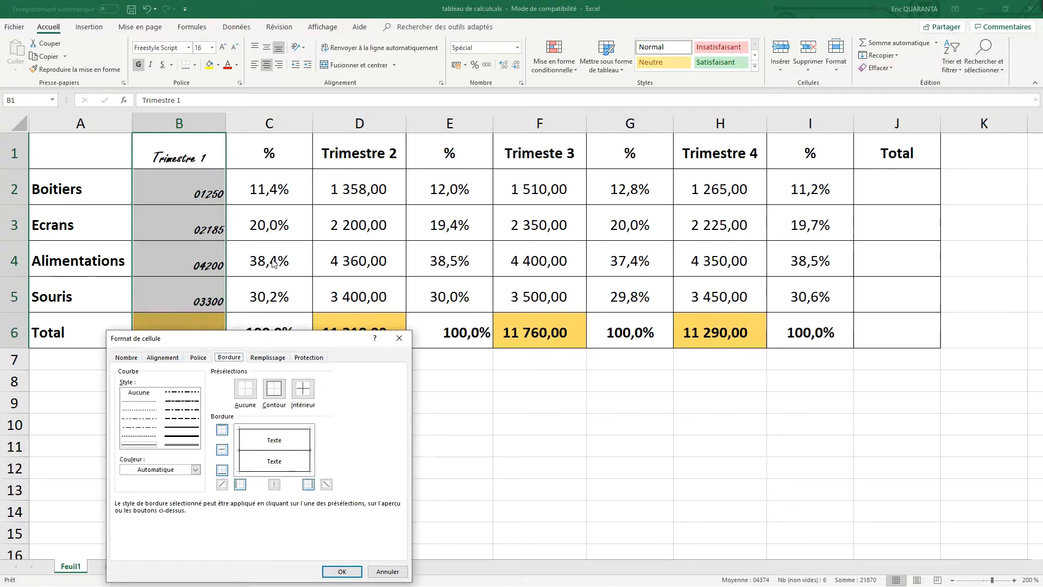
pyautogui.moveTo(293, 338); pyautogui.dragTo(442, 422)
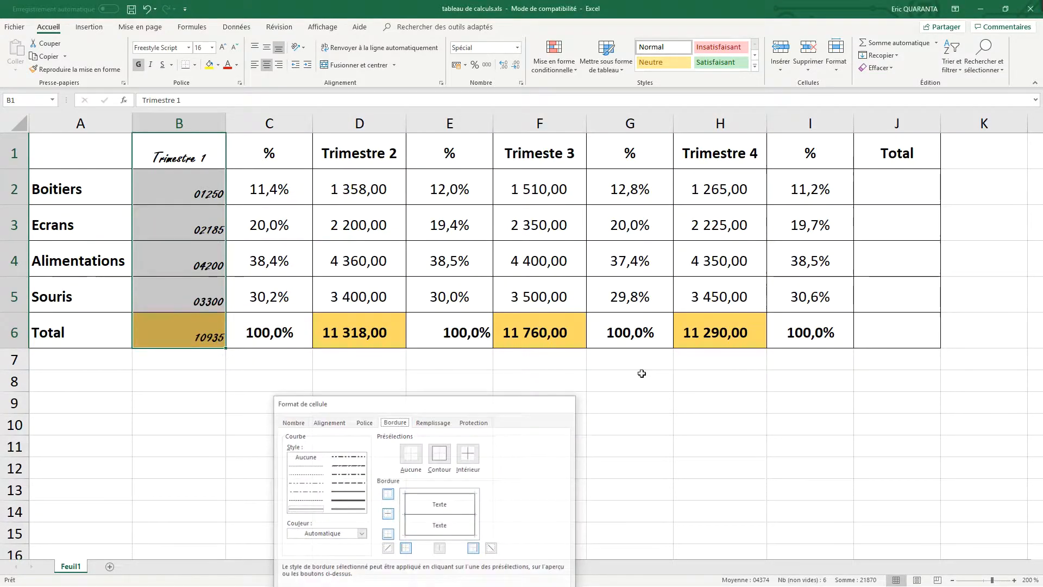
pyautogui.press('Escape')
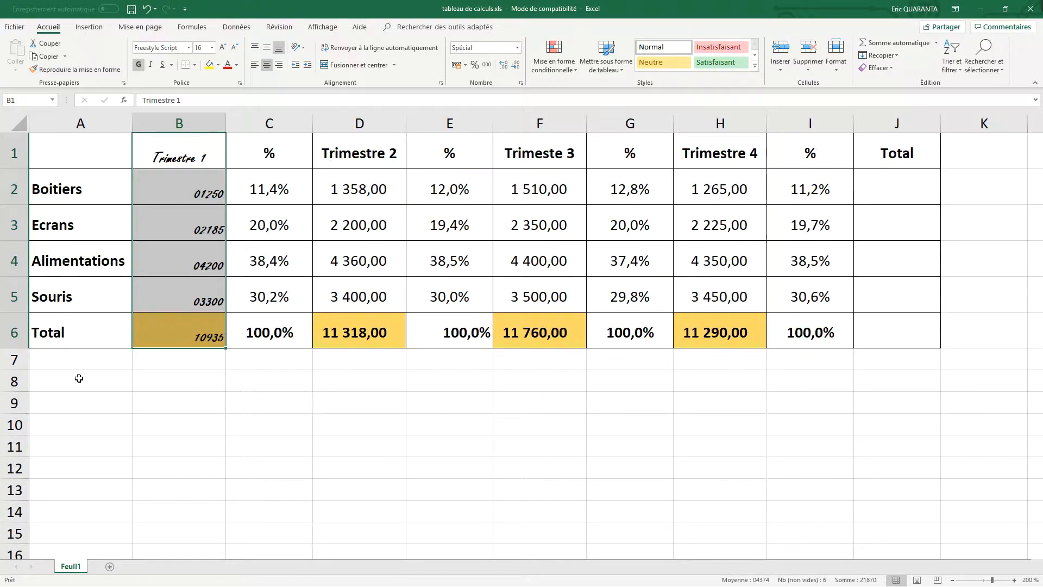
# - Remove all borders from the table range A1:J6 with the Aucune bordure option
pyautogui.moveTo(80, 152); pyautogui.dragTo(898, 326)
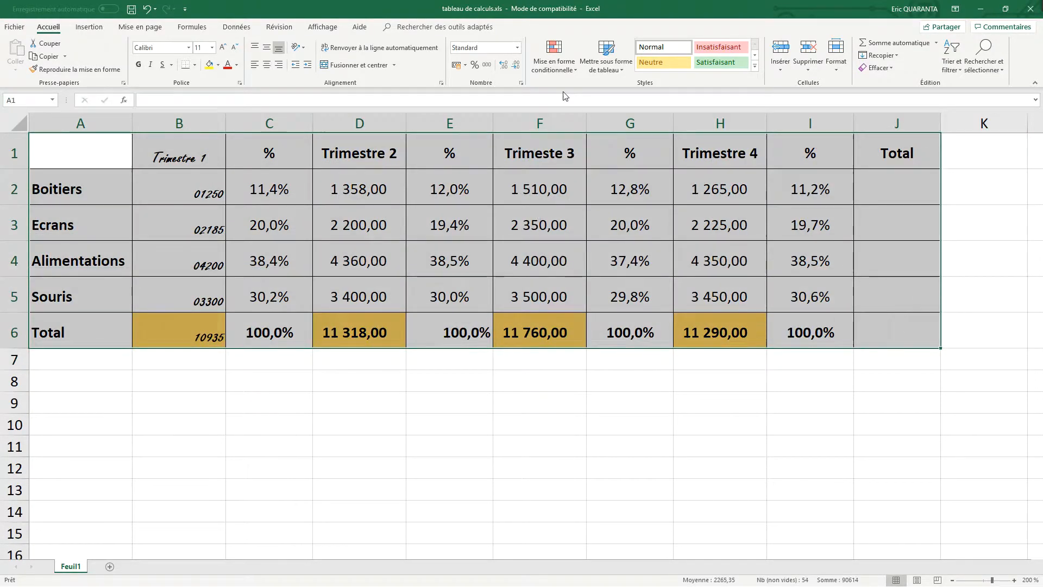
pyautogui.click(195, 65)
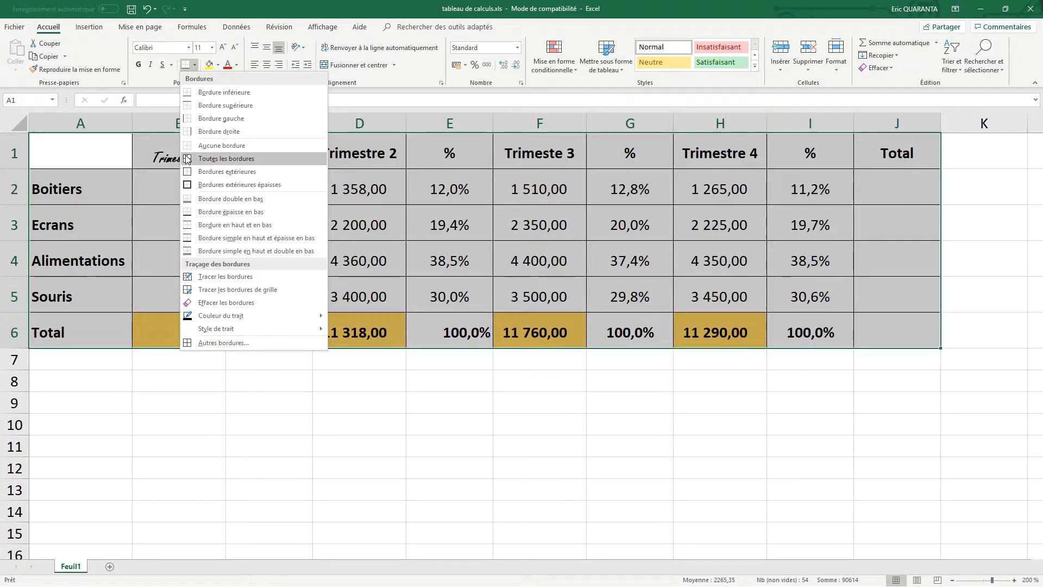
pyautogui.click(245, 145)
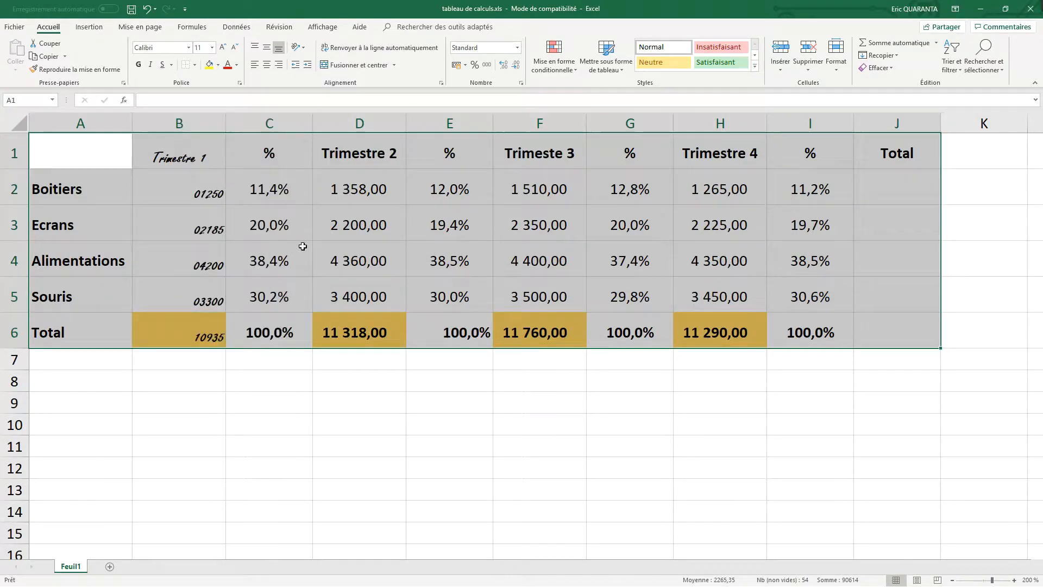
pyautogui.click(642, 393)
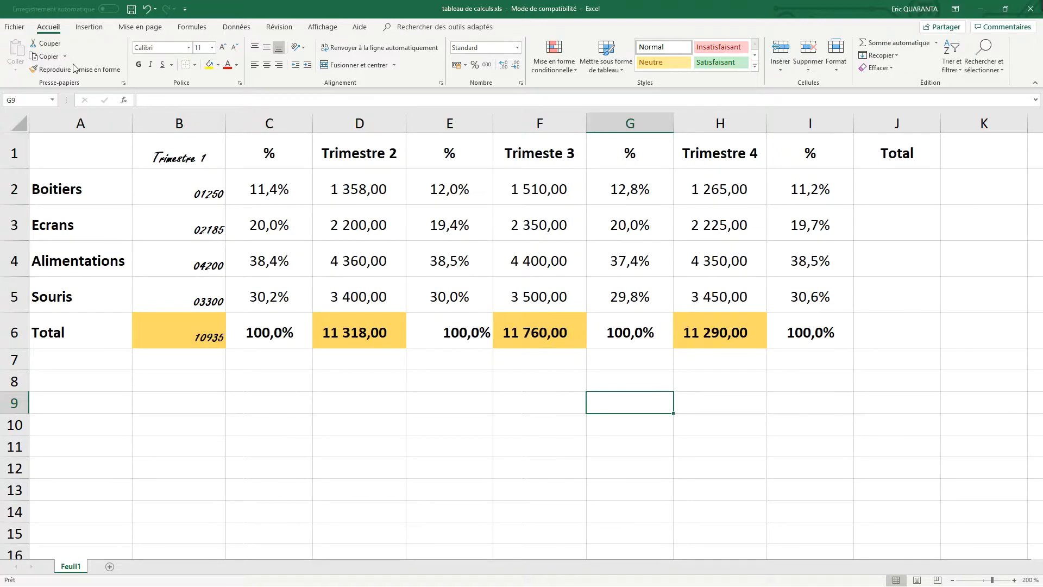
# - Check the borderless table in the print preview and return to the worksheet
pyautogui.click(9, 29)
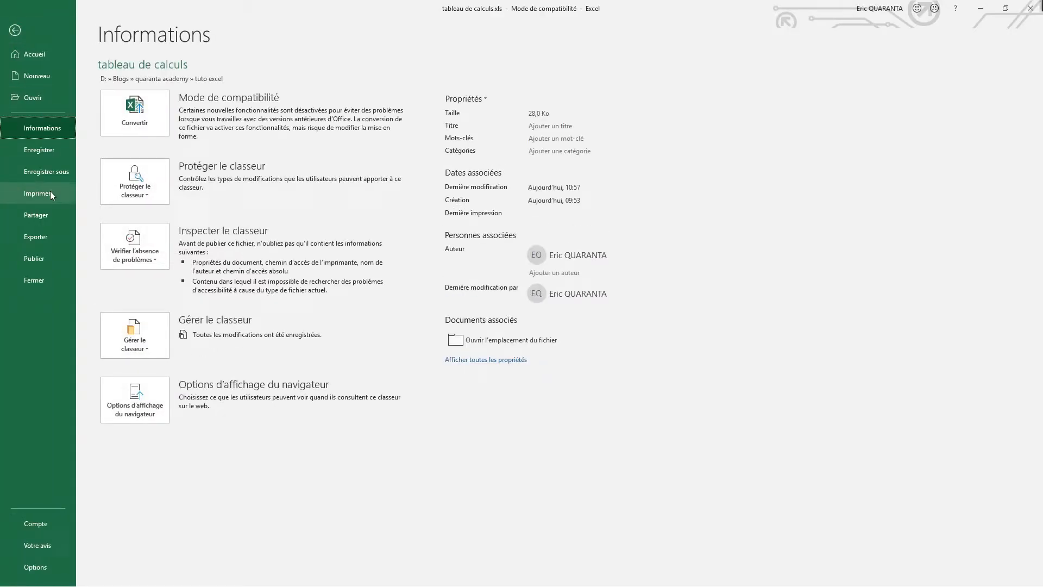
pyautogui.click(52, 195)
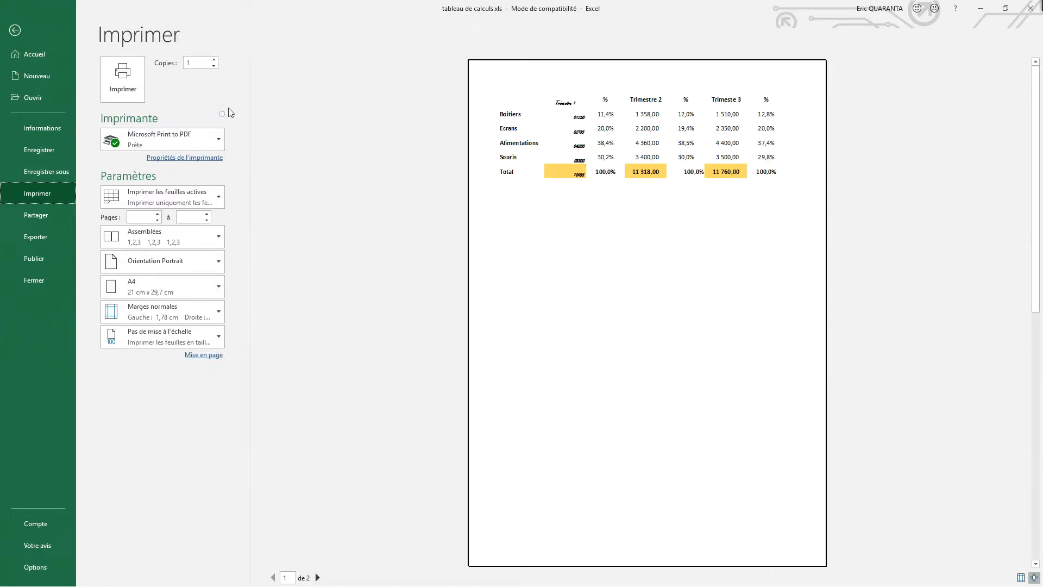
pyautogui.click(15, 31)
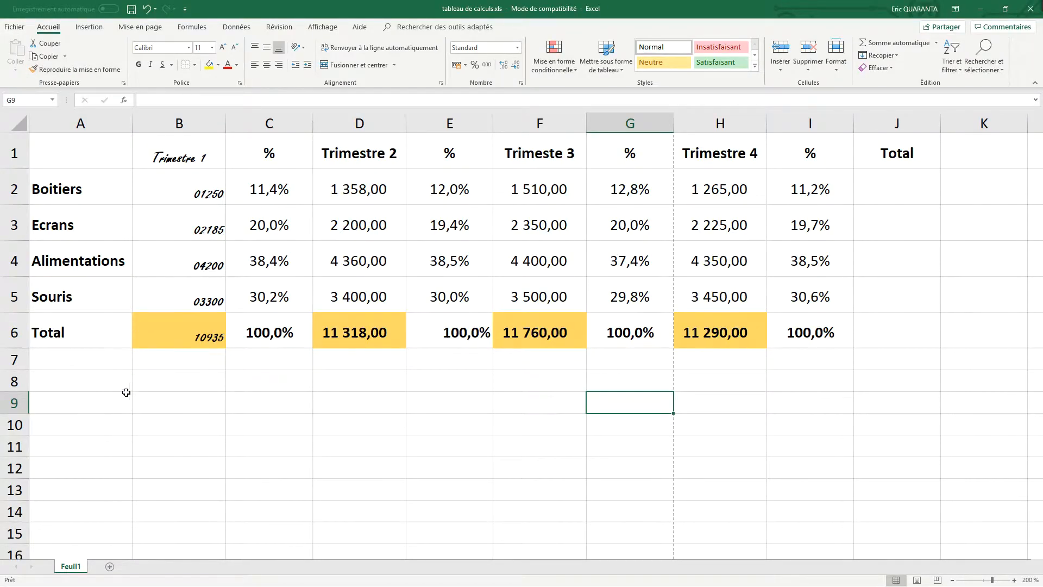
pyautogui.click(803, 377)
pyautogui.click(815, 362)
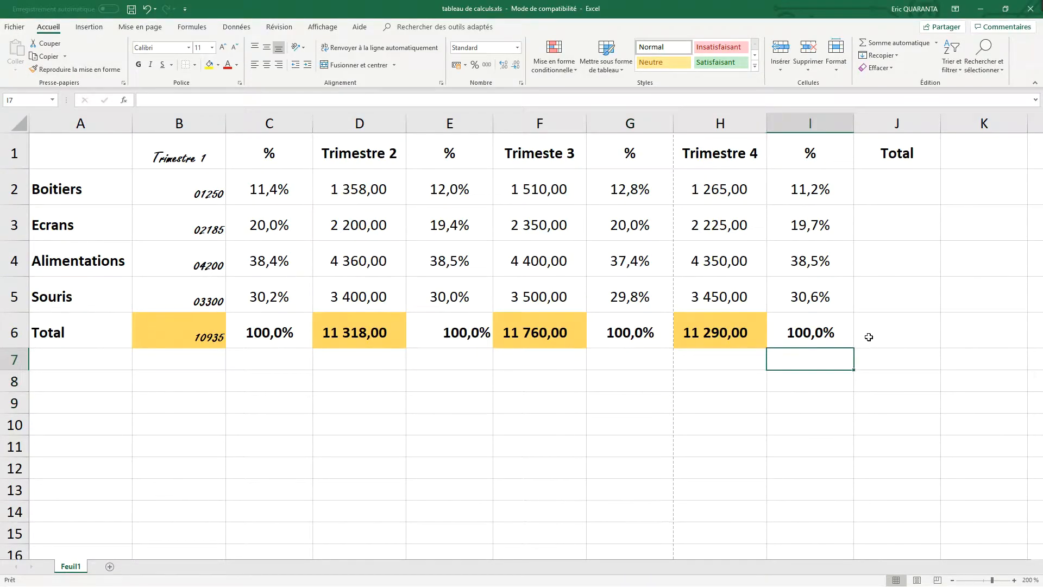
pyautogui.click(869, 338)
pyautogui.click(878, 307)
pyautogui.click(875, 263)
pyautogui.click(870, 218)
pyautogui.click(880, 182)
pyautogui.click(889, 146)
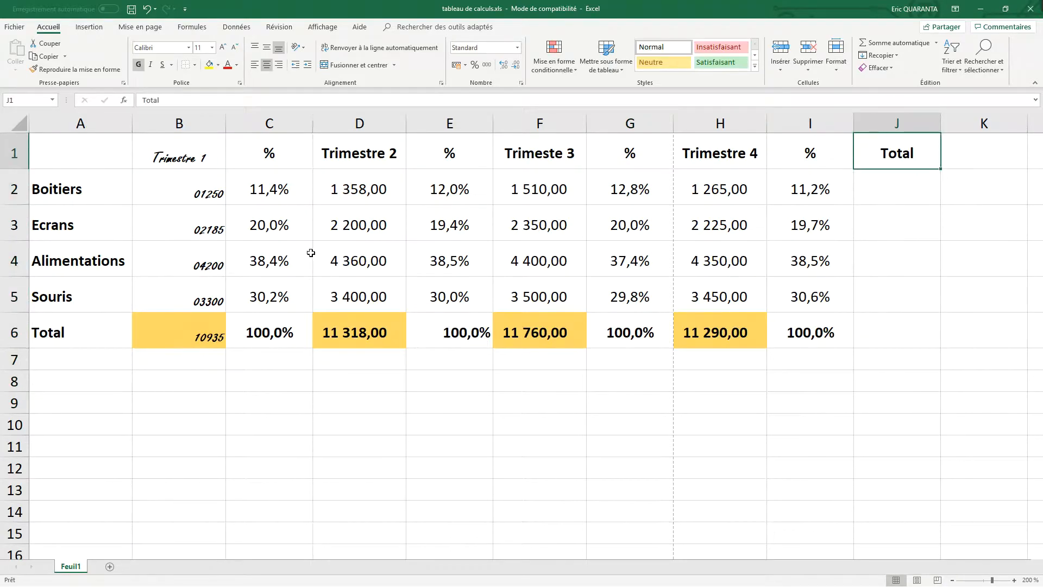
pyautogui.moveTo(65, 161); pyautogui.dragTo(613, 338)
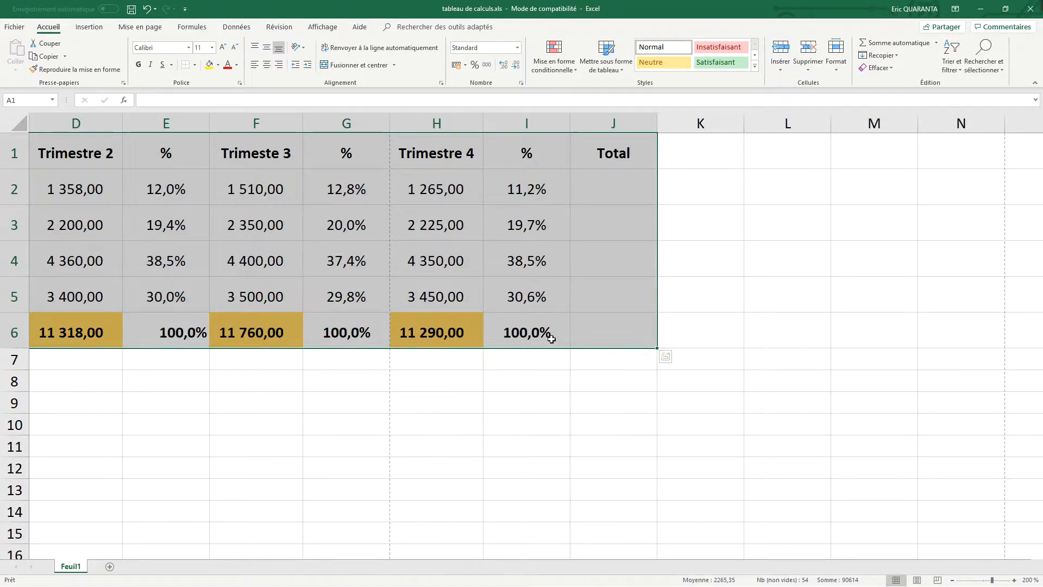
pyautogui.hotkey('ctrl', 'Home')
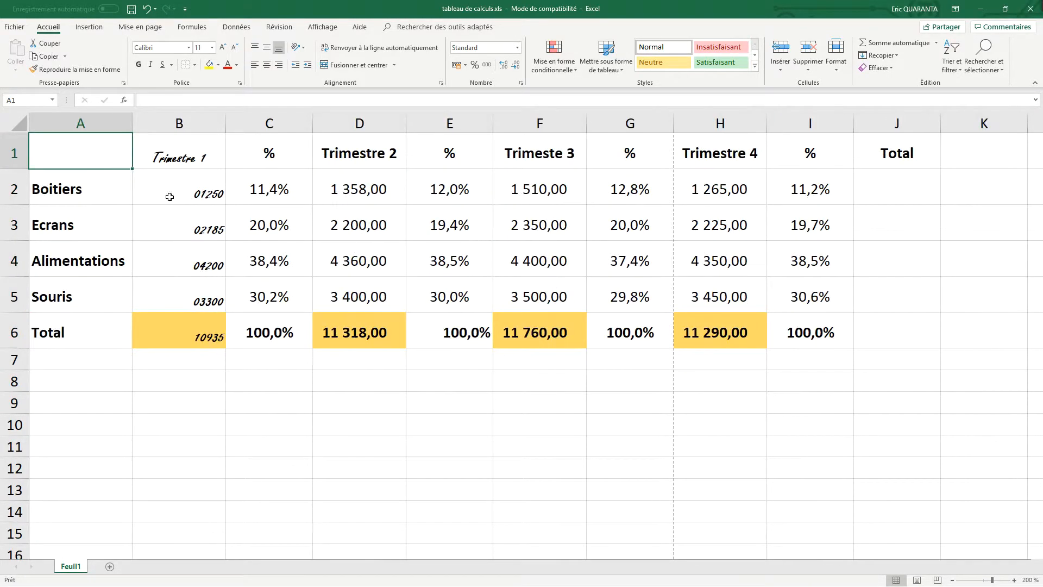
# - Apply the Bordures extérieures option to the table range A1:J6
pyautogui.moveTo(86, 164); pyautogui.dragTo(869, 345)
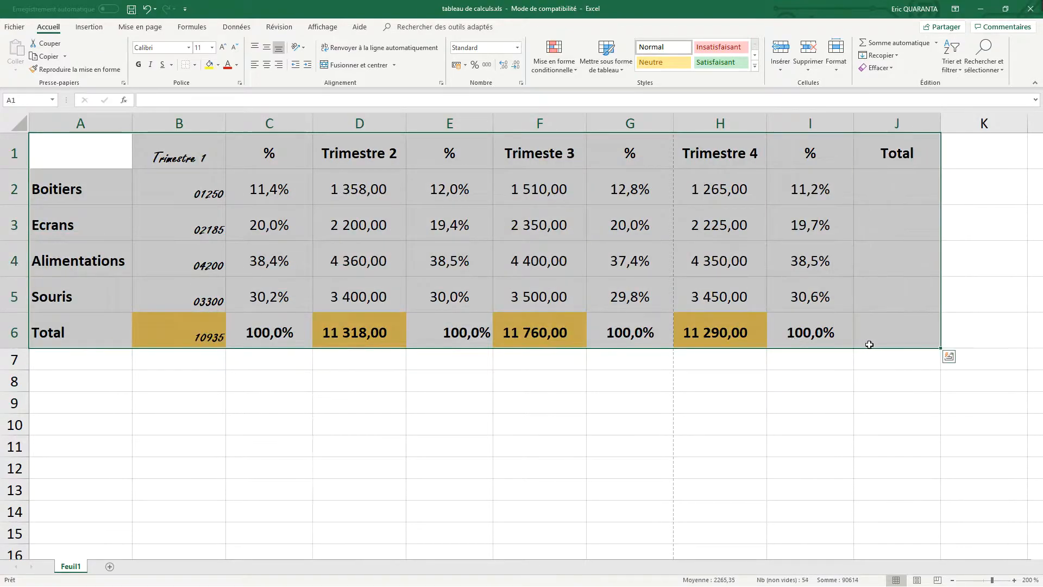
pyautogui.click(195, 65)
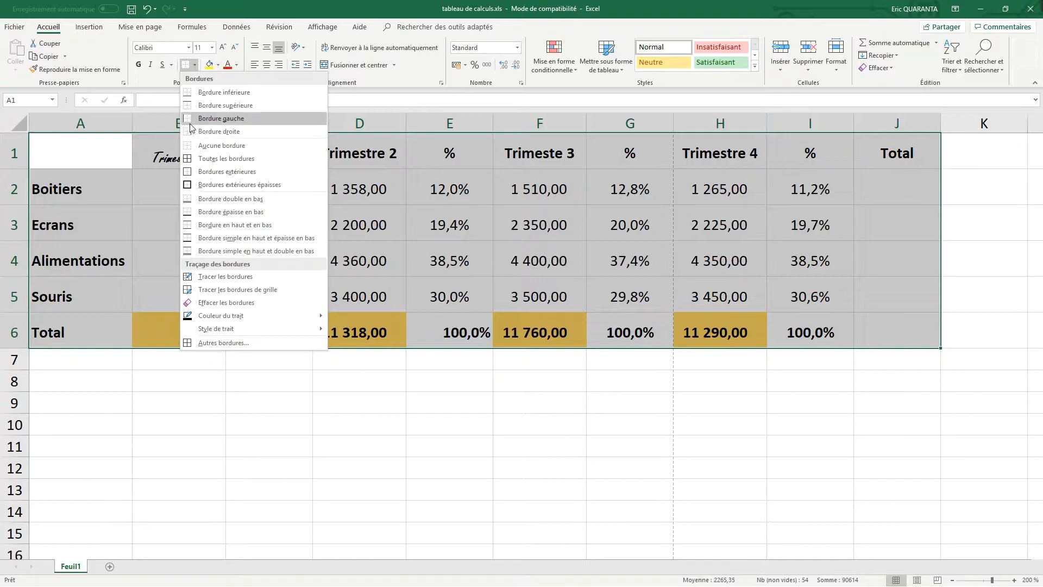
pyautogui.click(191, 173)
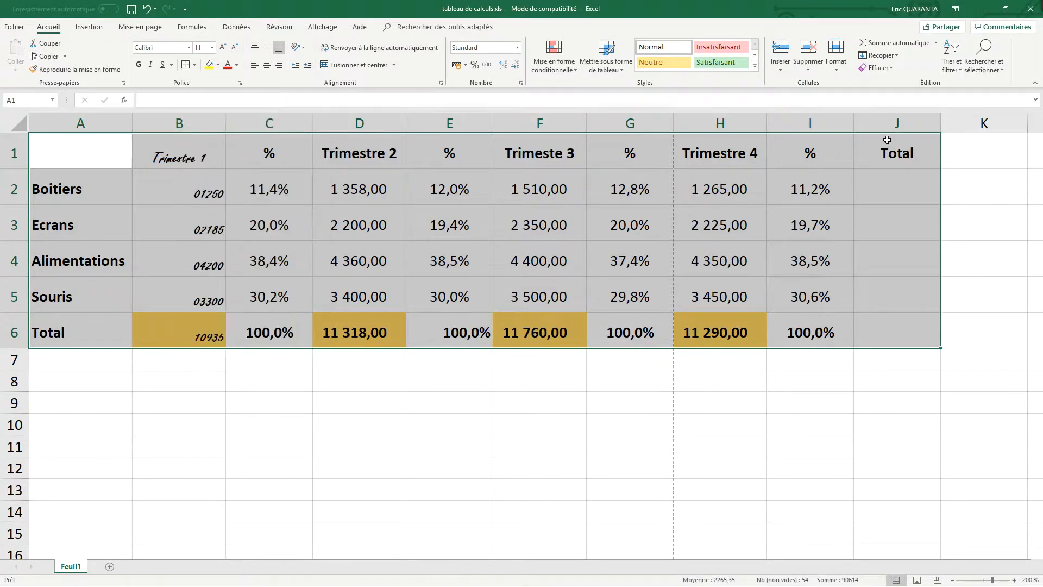
pyautogui.click(913, 178)
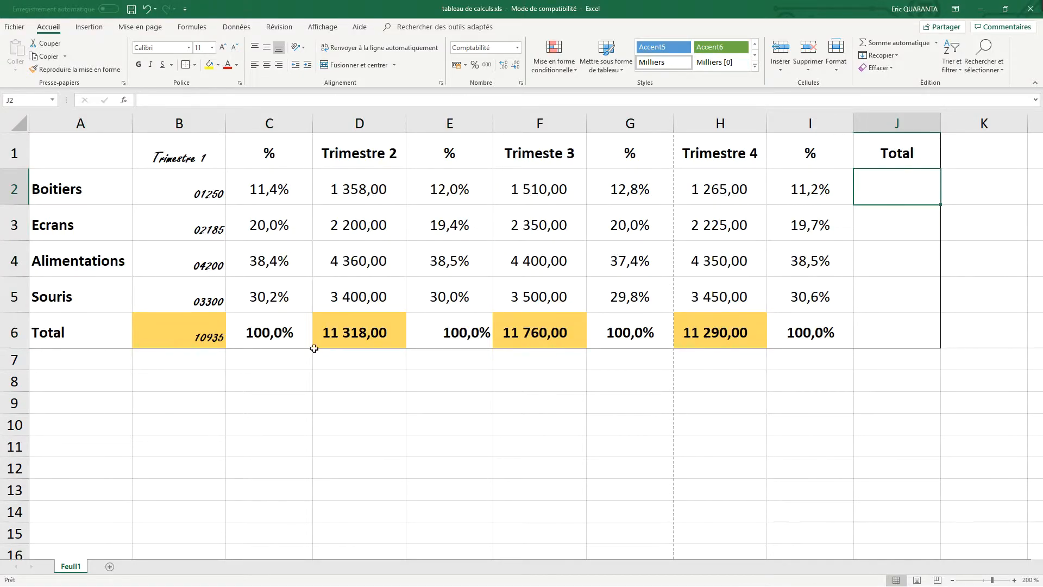
# - Apply the Bordures extérieures épaisses option to the table range A1:J6
pyautogui.moveTo(48, 144); pyautogui.dragTo(892, 337)
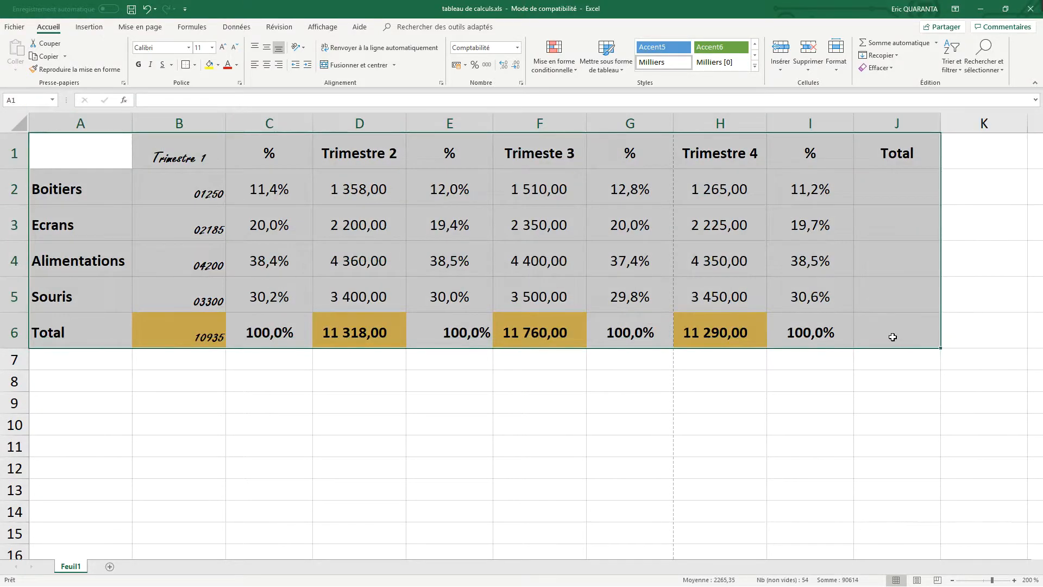
pyautogui.click(194, 65)
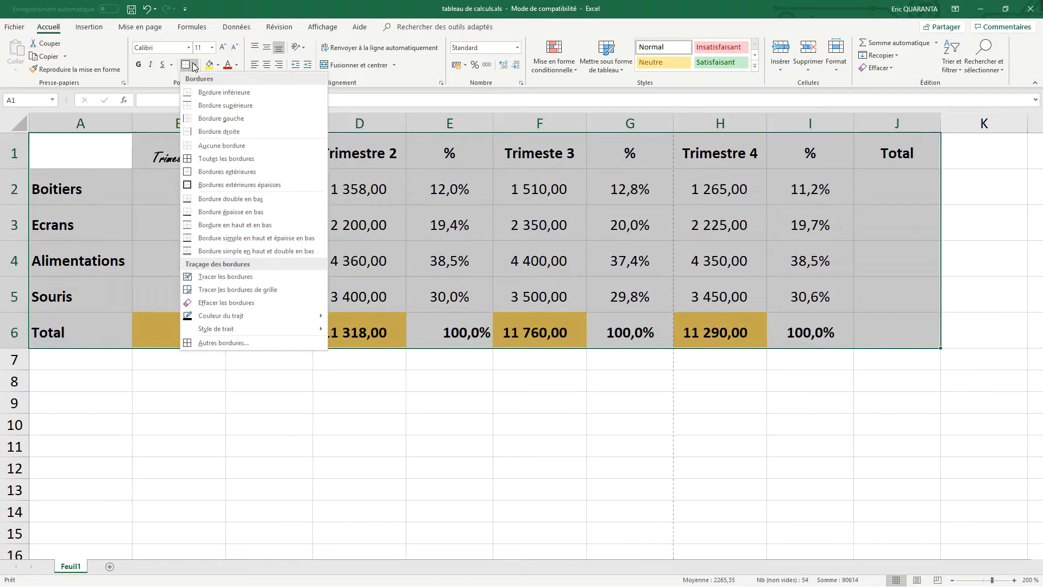
pyautogui.click(222, 187)
pyautogui.click(827, 447)
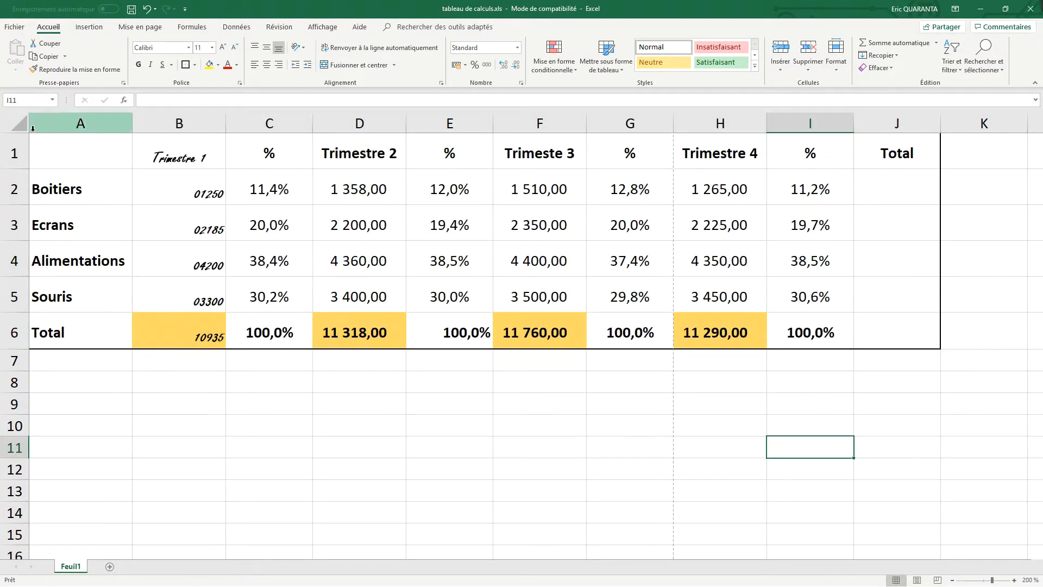
# - Set the page orientation to Orientation Paysage in the print preview and return to the worksheet
pyautogui.click(15, 28)
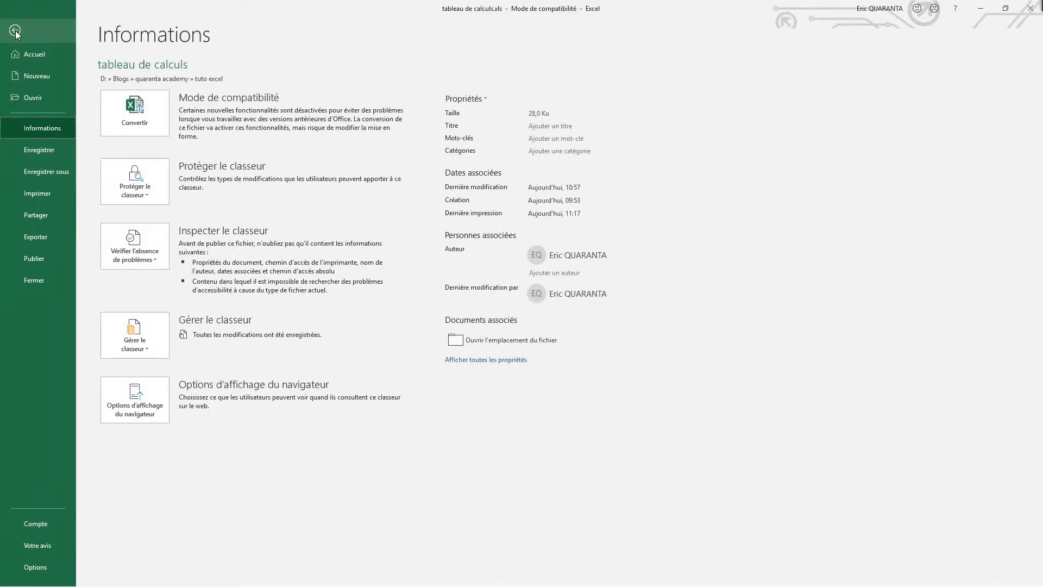
pyautogui.click(27, 194)
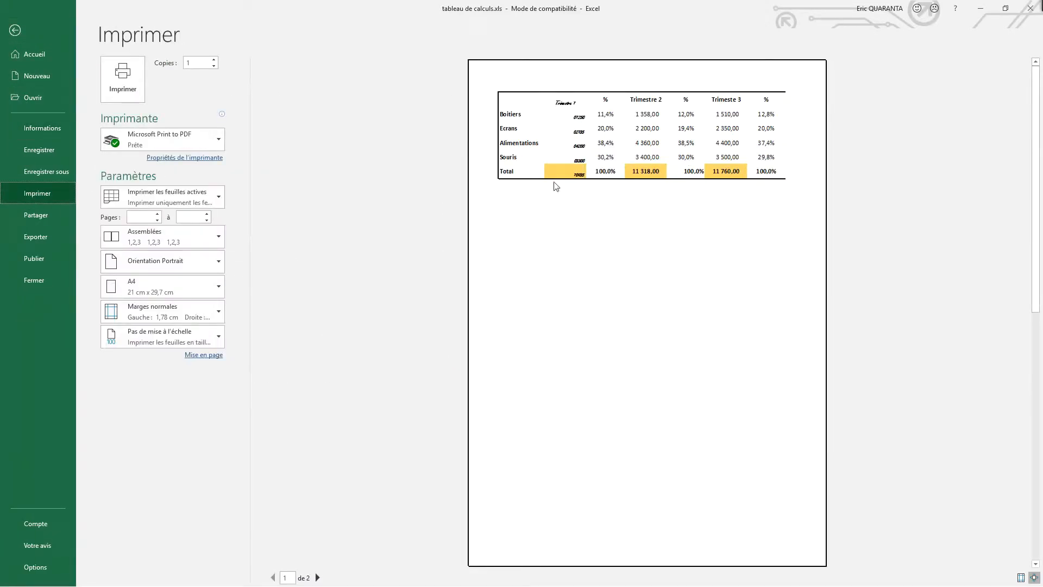
pyautogui.click(172, 256)
pyautogui.click(172, 305)
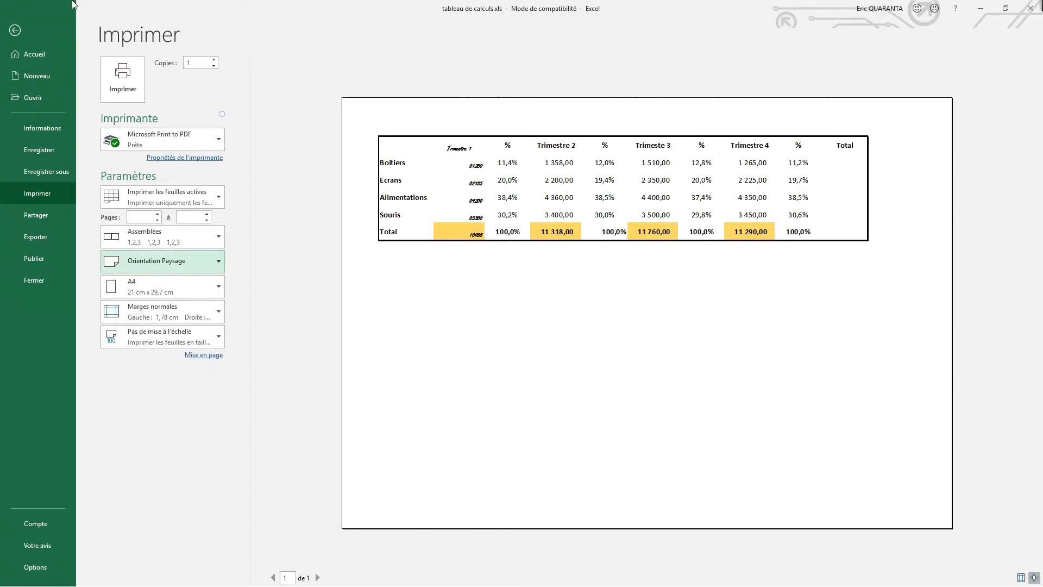
pyautogui.click(15, 31)
# - Apply the Toutes les bordures option to the table range A1:J6
pyautogui.moveTo(73, 144); pyautogui.dragTo(883, 324)
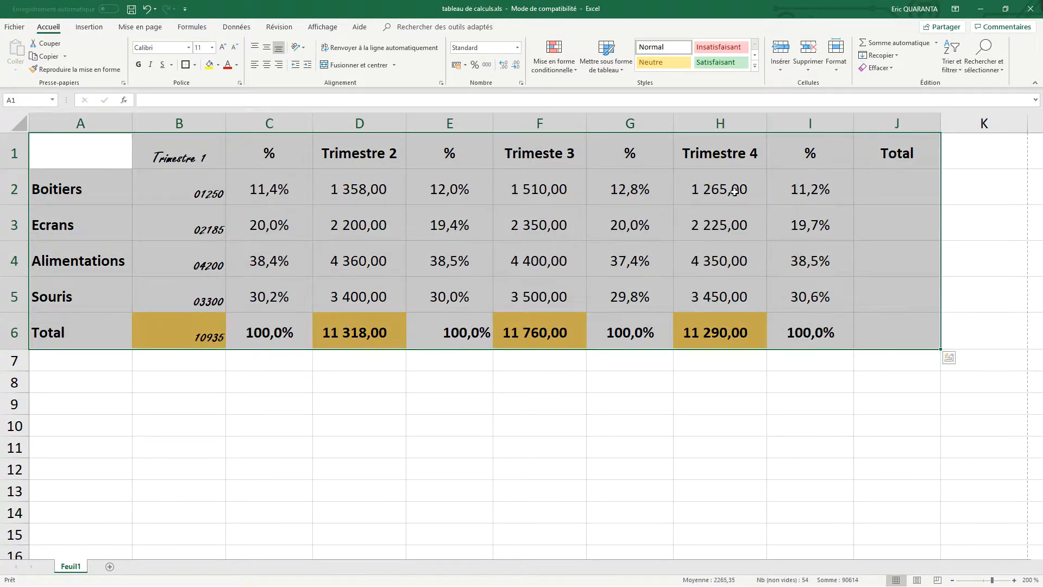
pyautogui.click(194, 65)
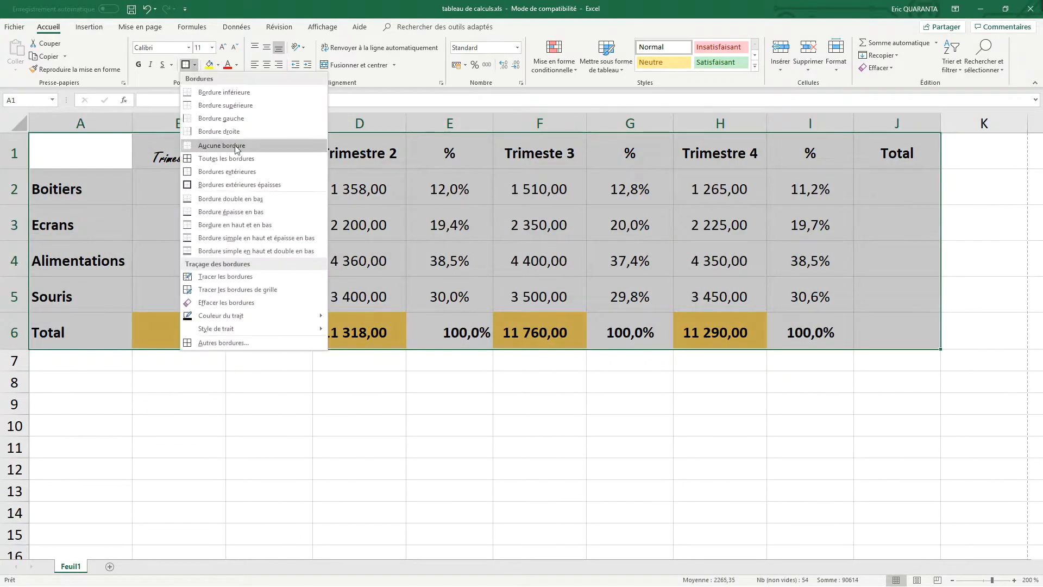
pyautogui.click(190, 158)
pyautogui.click(769, 368)
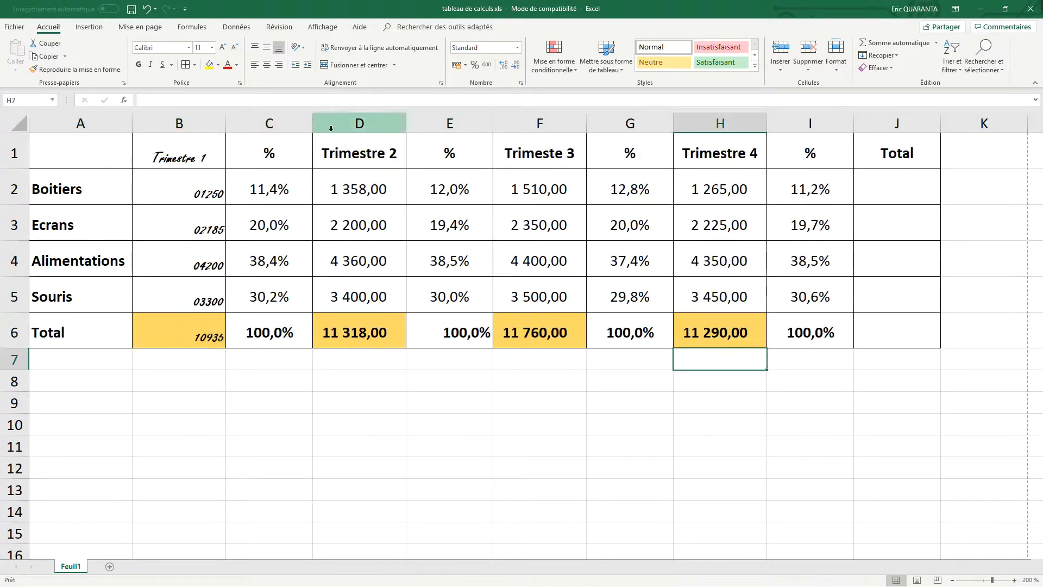
# - Add thick outer borders around the fully gridded table A1:J6 with Bordures extérieures épaisses
pyautogui.moveTo(96, 152); pyautogui.dragTo(574, 318)
pyautogui.moveTo(894, 354); pyautogui.dragTo(896, 334)
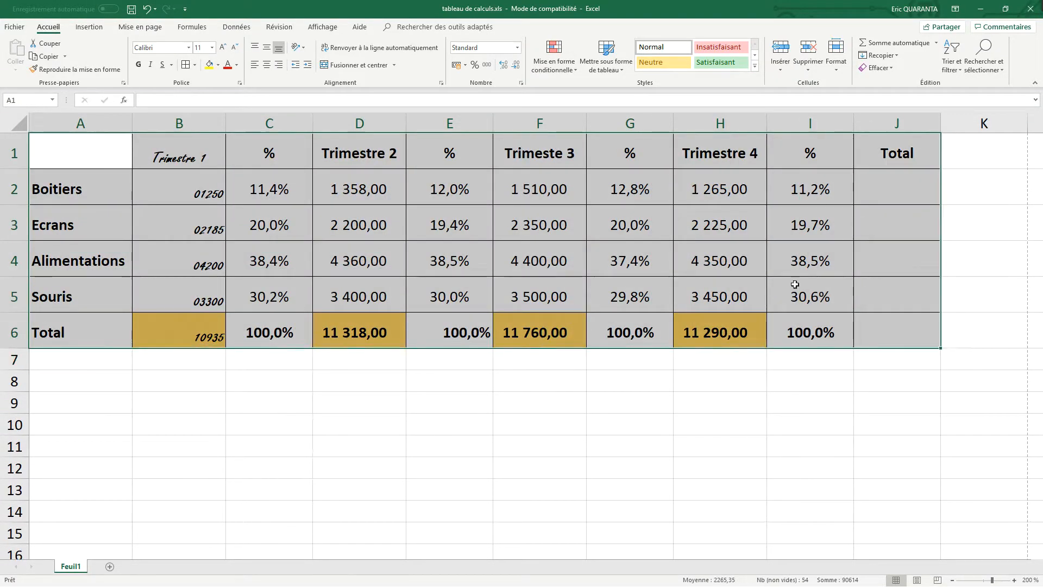
pyautogui.click(194, 67)
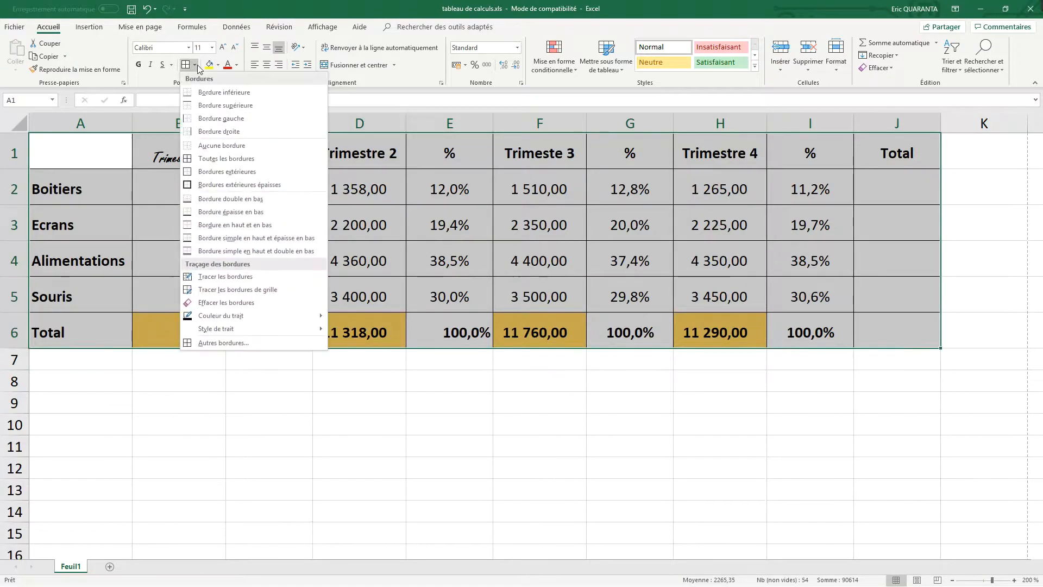
pyautogui.click(228, 185)
pyautogui.click(495, 319)
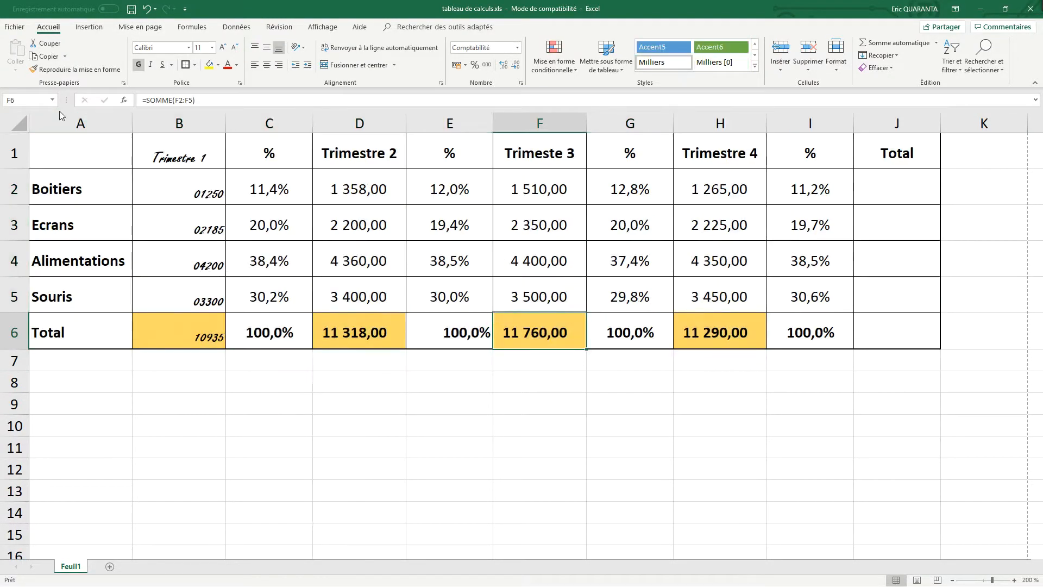
# - Check the table's inner grid and thick outline in the print preview, and return to the worksheet
pyautogui.click(14, 27)
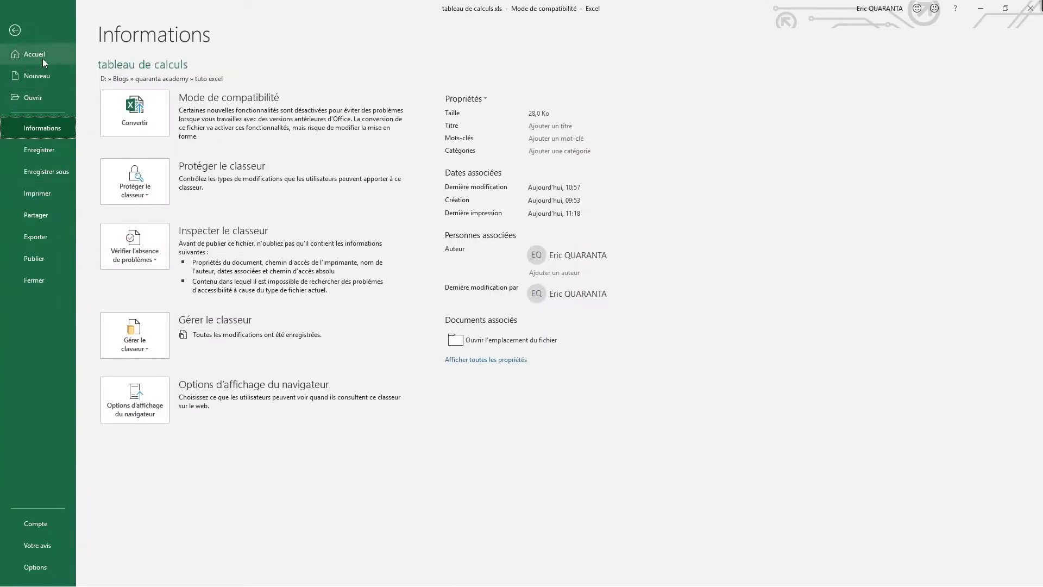
pyautogui.click(45, 191)
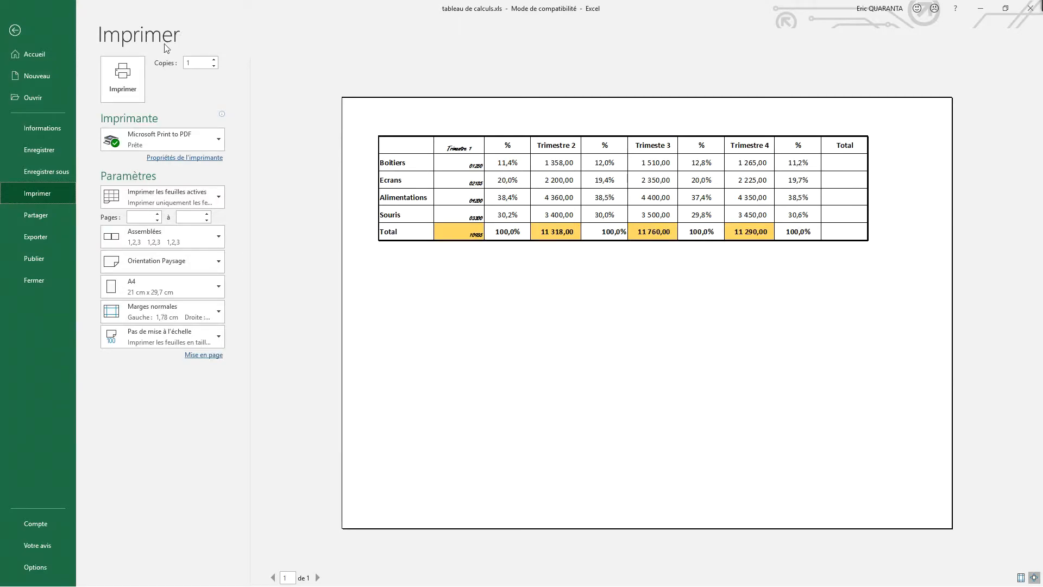
pyautogui.click(14, 31)
# - Open the cell format border settings for A1:J6 and try removing and restoring the table's top border
pyautogui.moveTo(81, 154); pyautogui.dragTo(885, 333)
pyautogui.rightClick(885, 332)
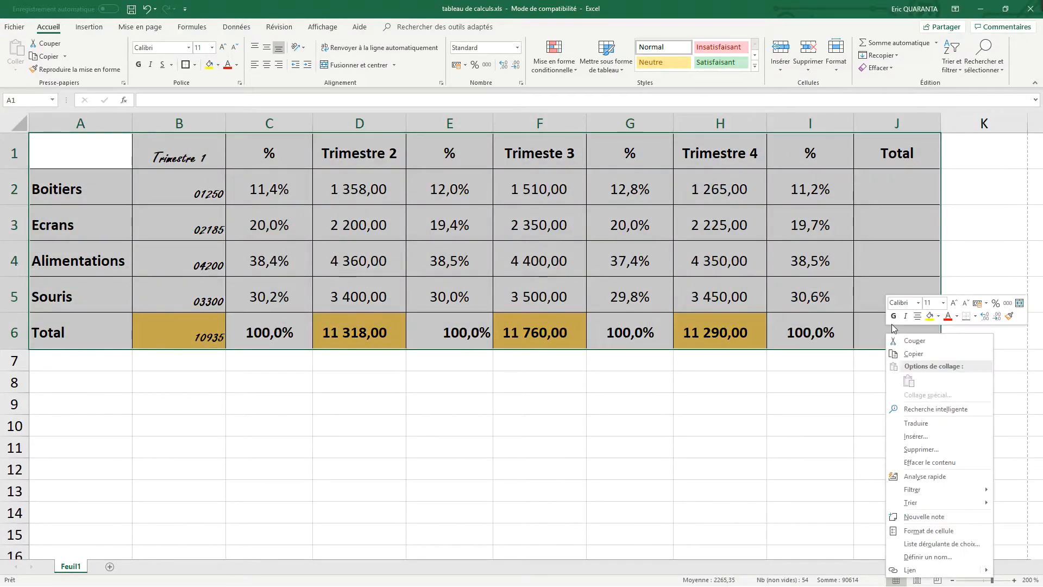
pyautogui.click(940, 533)
pyautogui.moveTo(845, 339); pyautogui.dragTo(651, 164)
pyautogui.click(708, 253)
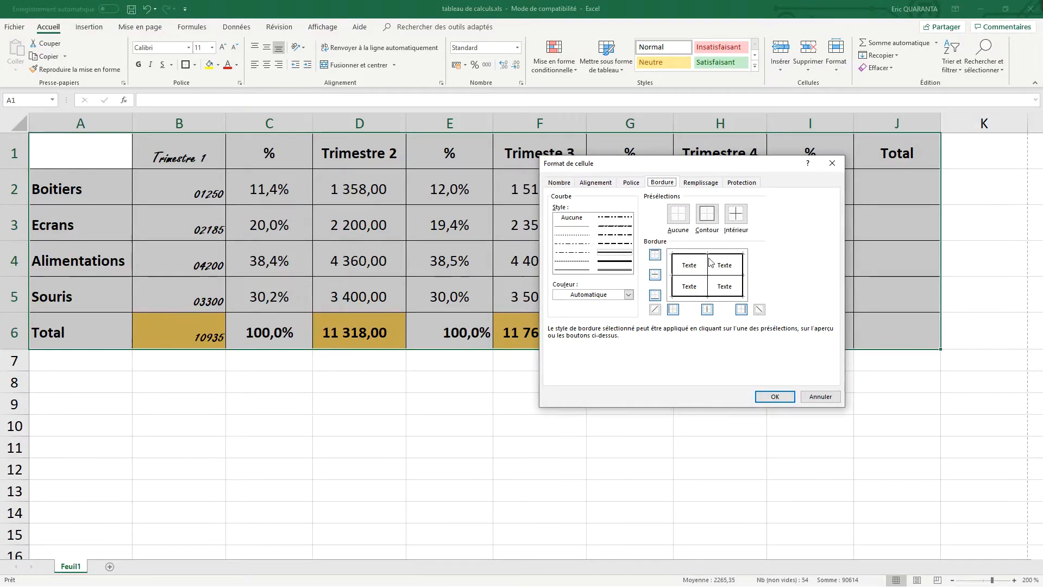
pyautogui.click(688, 254)
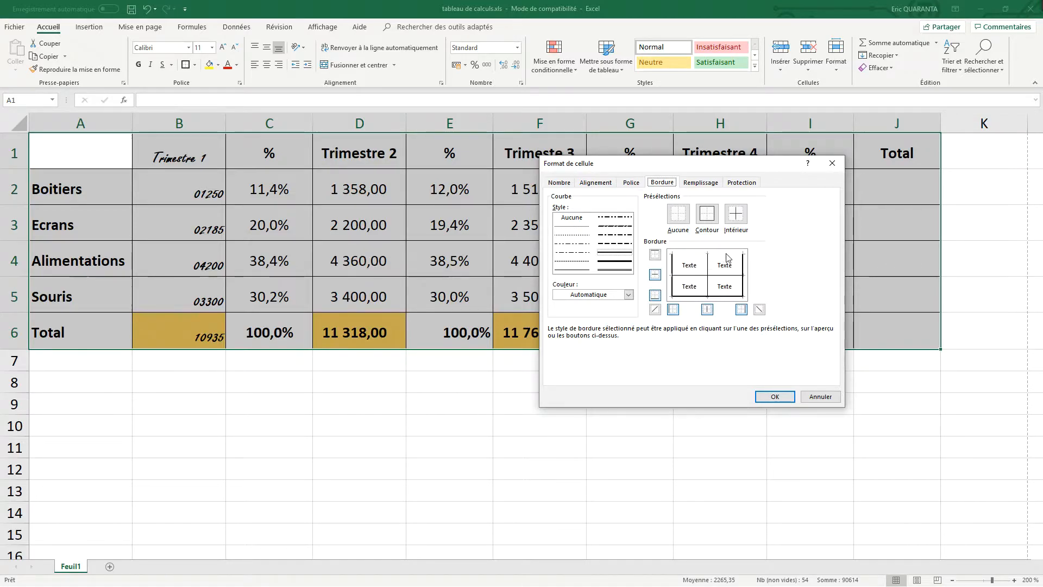
pyautogui.click(693, 254)
# - Try a slanted dash-dot style on outer edges and a thin dash-dot-dot style on the interior borders in the preview
pyautogui.click(616, 228)
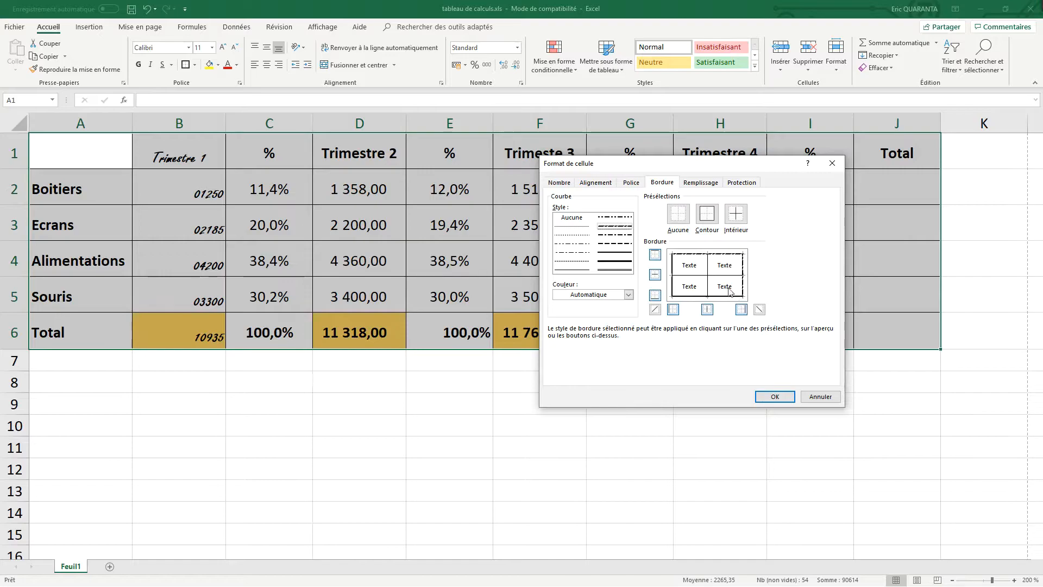
pyautogui.click(624, 271)
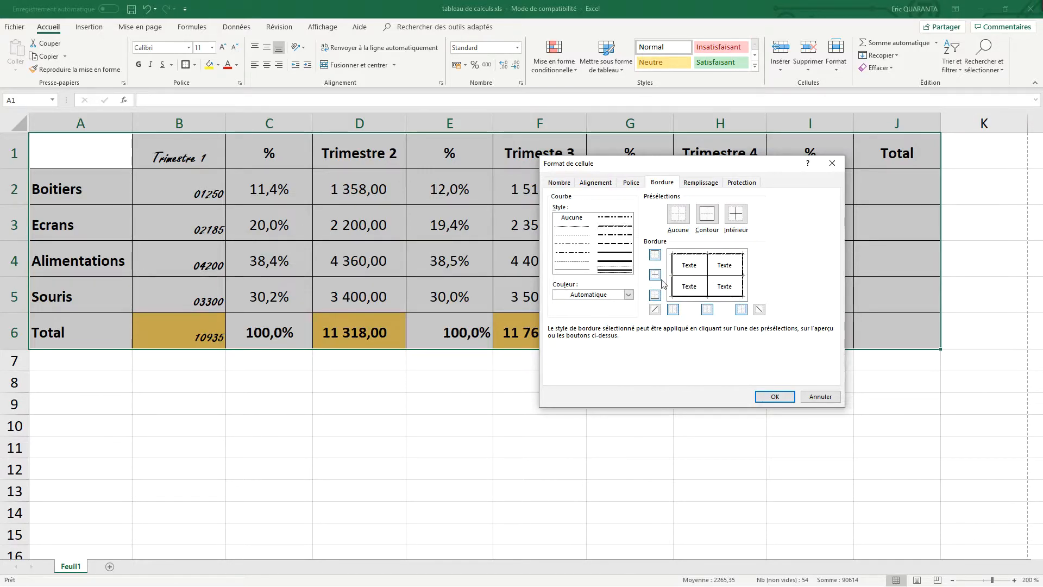
pyautogui.click(572, 244)
pyautogui.click(705, 277)
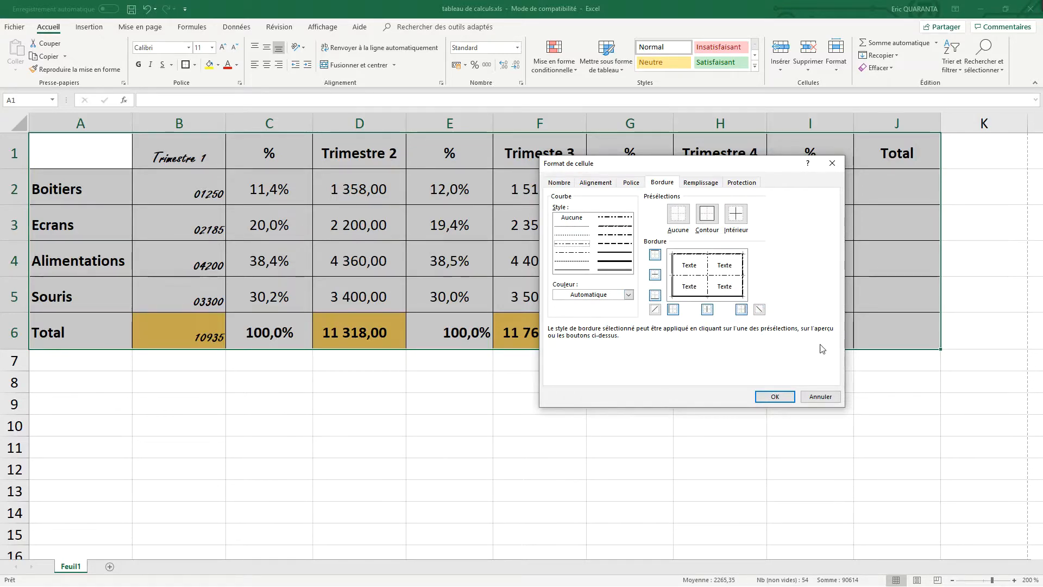
# - Try the Aucune, Contour and Intérieur border presets, ending with thin dash-dot-dot interior lines only
pyautogui.click(674, 220)
pyautogui.click(705, 218)
pyautogui.click(735, 214)
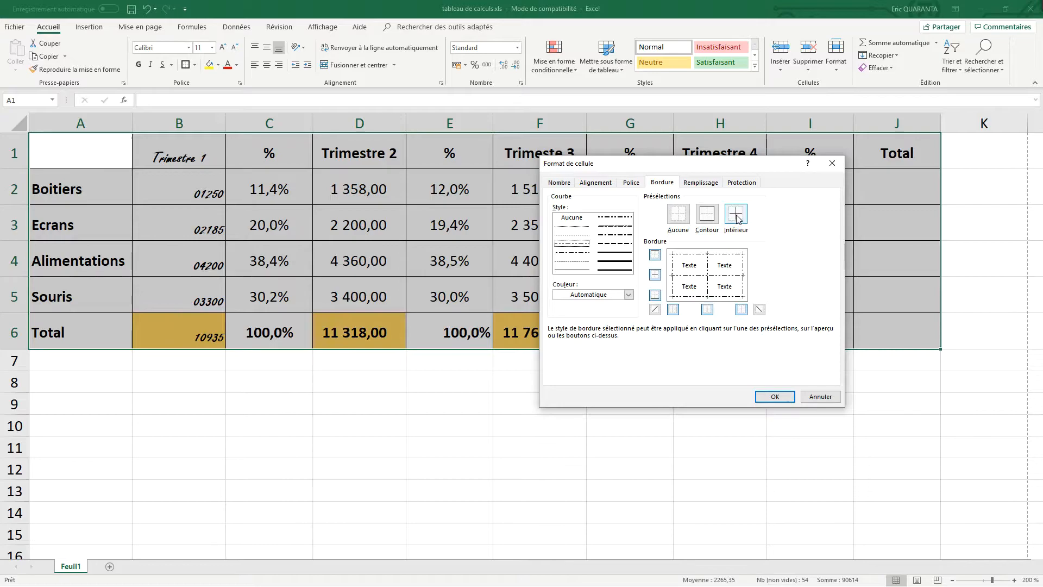
pyautogui.click(678, 215)
pyautogui.click(747, 219)
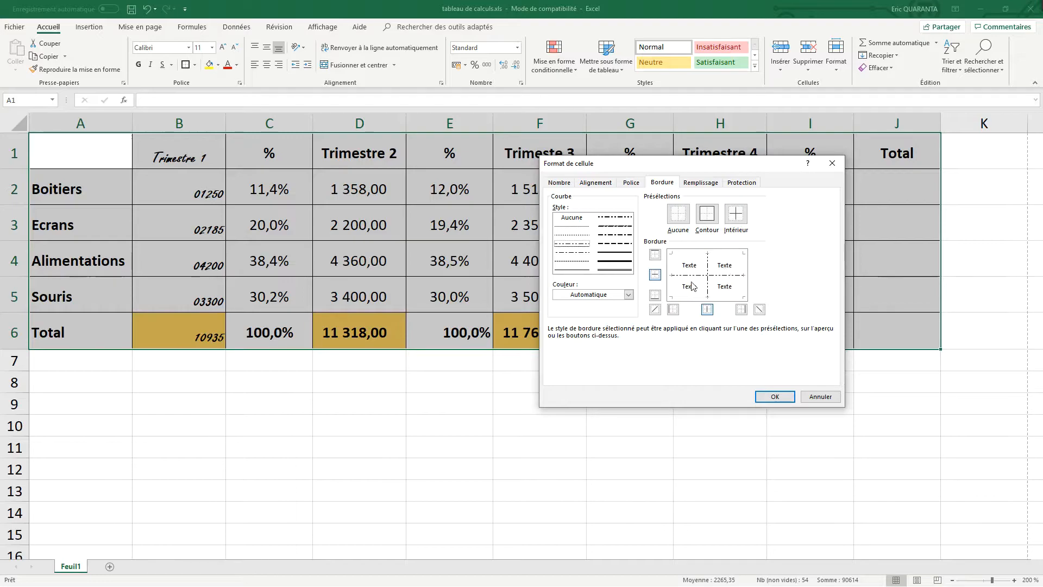
# - Set the interior borders to the slanted dash-dot style and the outer contour to a double line
pyautogui.click(626, 227)
pyautogui.click(700, 274)
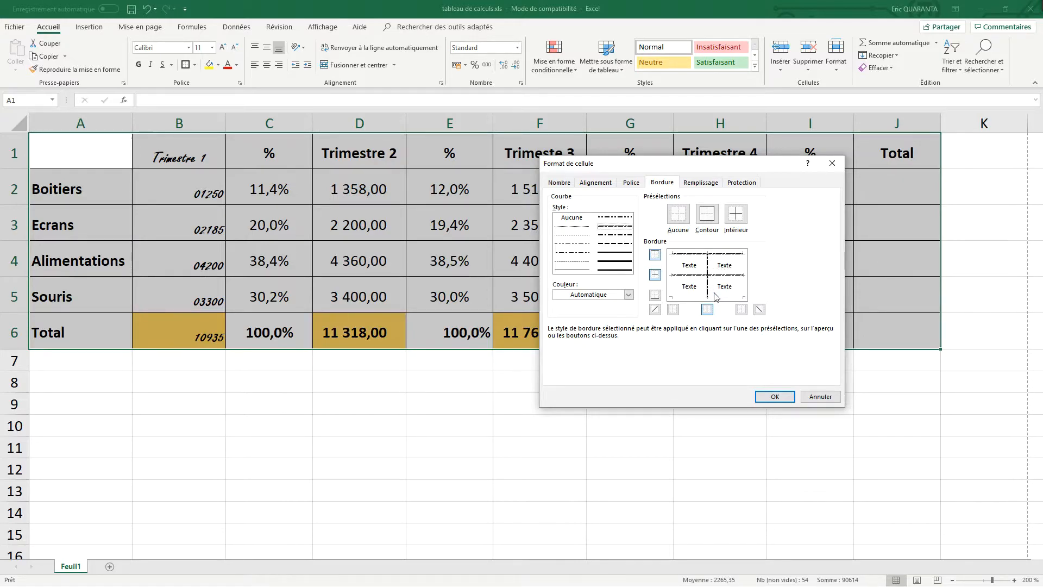
pyautogui.click(619, 269)
pyautogui.click(687, 254)
pyautogui.click(707, 215)
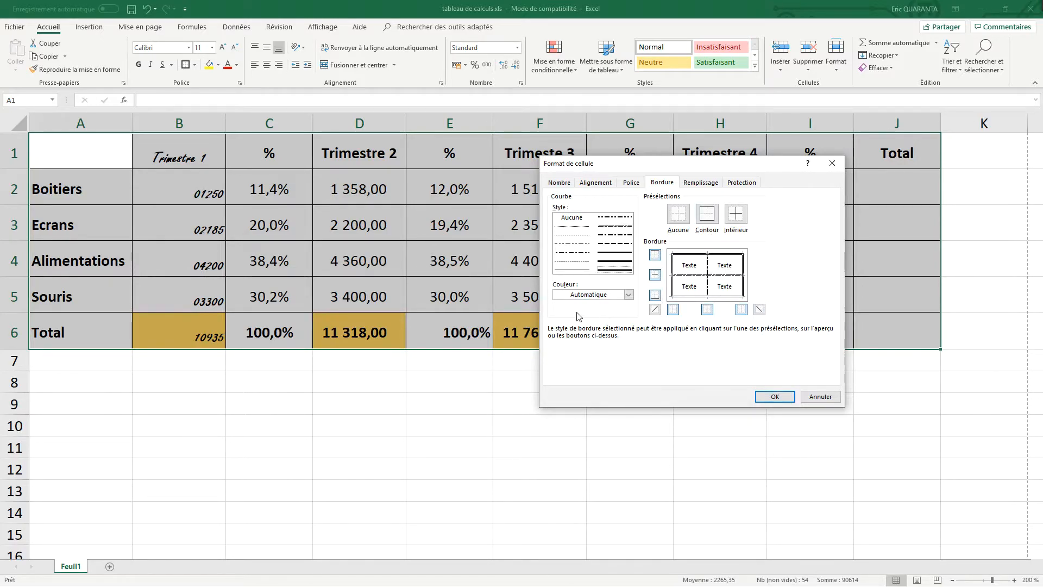
# - Color the double outer contour dark orange and apply the border settings to A1:J6
pyautogui.click(628, 294)
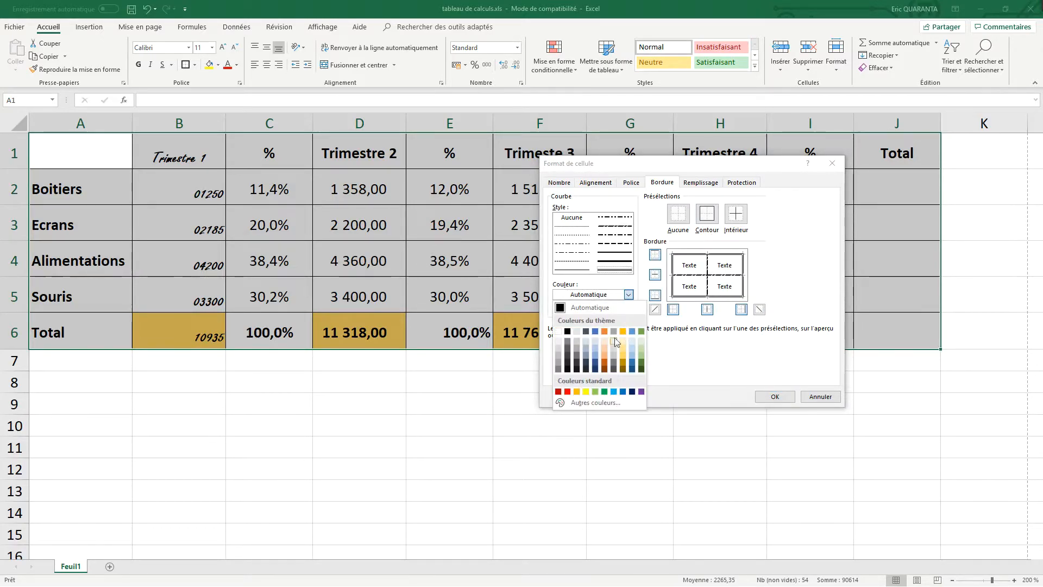
pyautogui.click(604, 364)
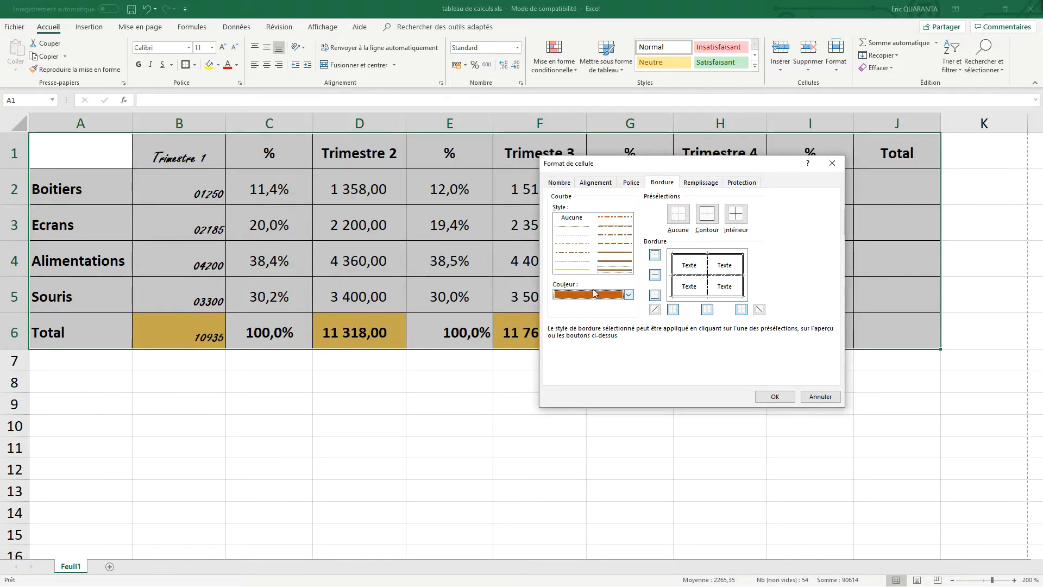
pyautogui.click(687, 254)
pyautogui.click(673, 267)
pyautogui.click(708, 215)
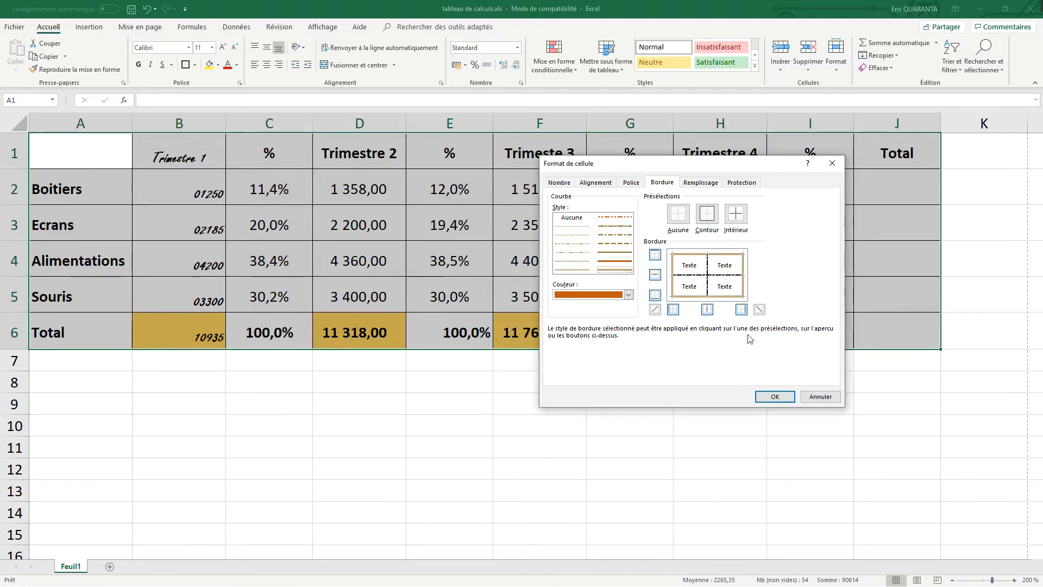
pyautogui.click(774, 396)
pyautogui.click(875, 377)
pyautogui.click(969, 199)
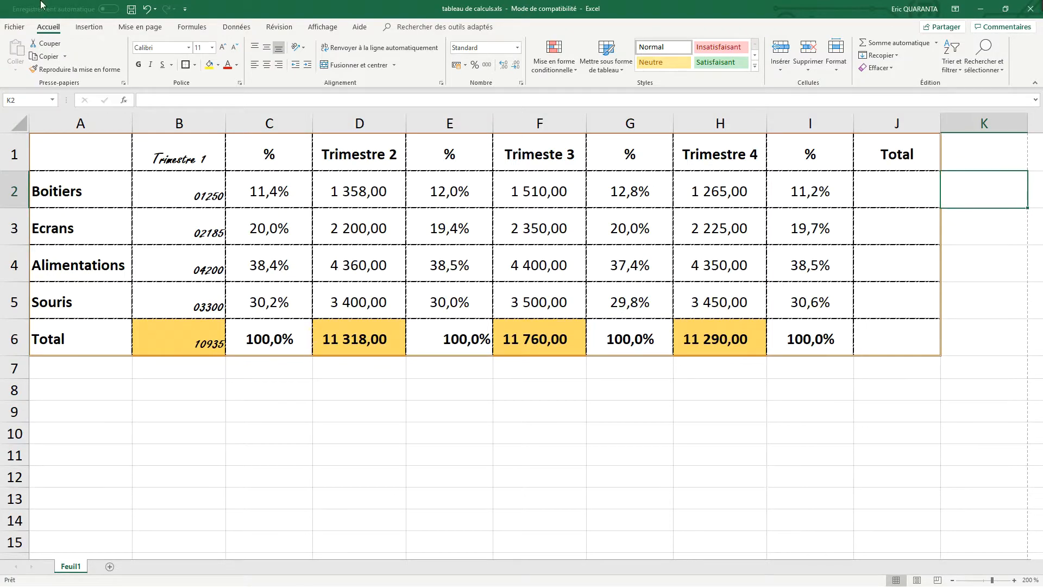
# - Check the orange double outline and dash-dot interior borders in the print preview, and return to the worksheet
pyautogui.click(16, 27)
pyautogui.click(42, 193)
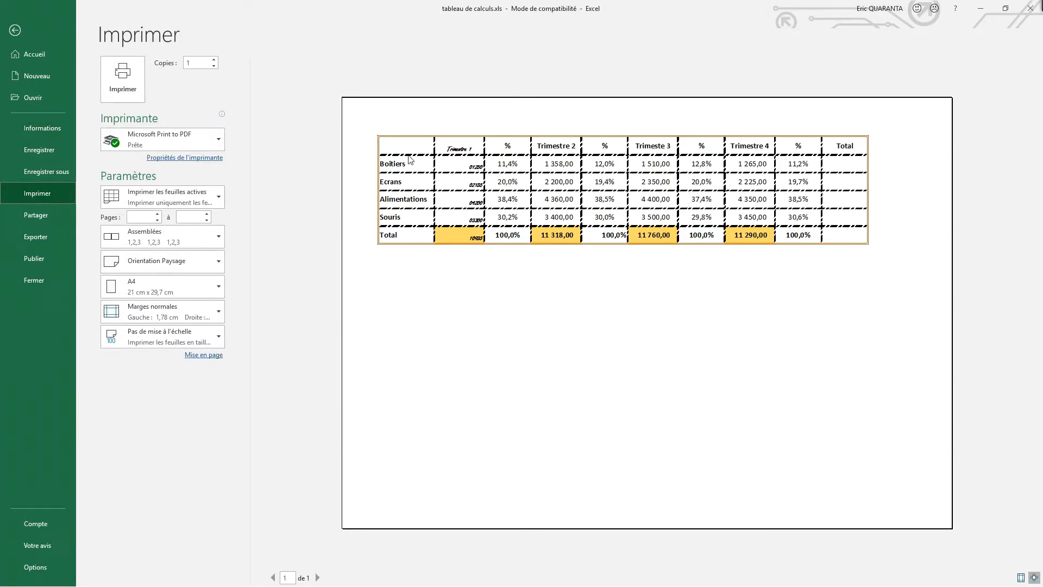
pyautogui.click(14, 31)
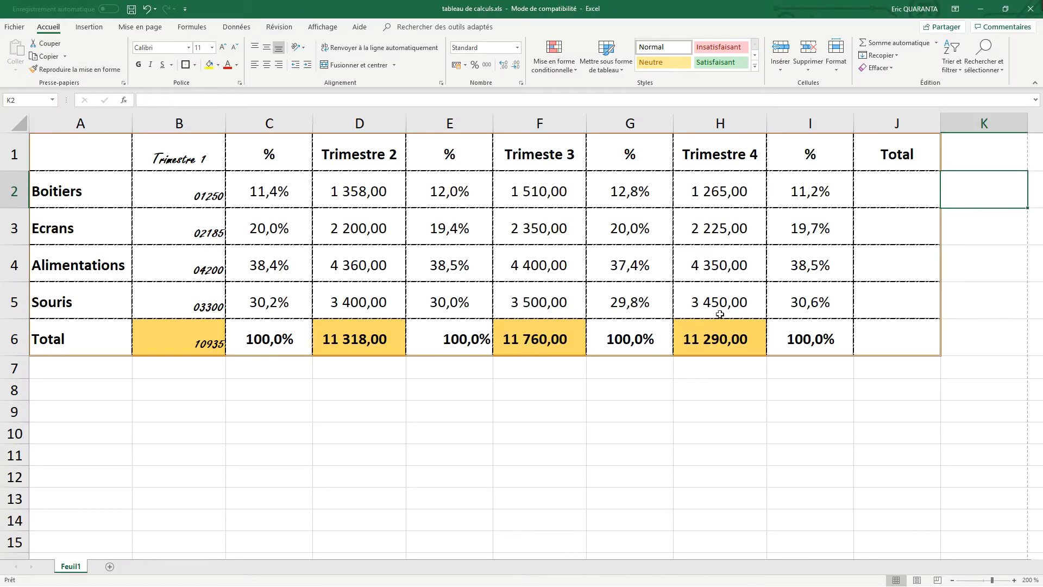
# - Apply thick solid borders in the automatic color to the outline and interior of A1:J6
pyautogui.moveTo(872, 333); pyautogui.dragTo(51, 151)
pyautogui.rightClick(51, 151)
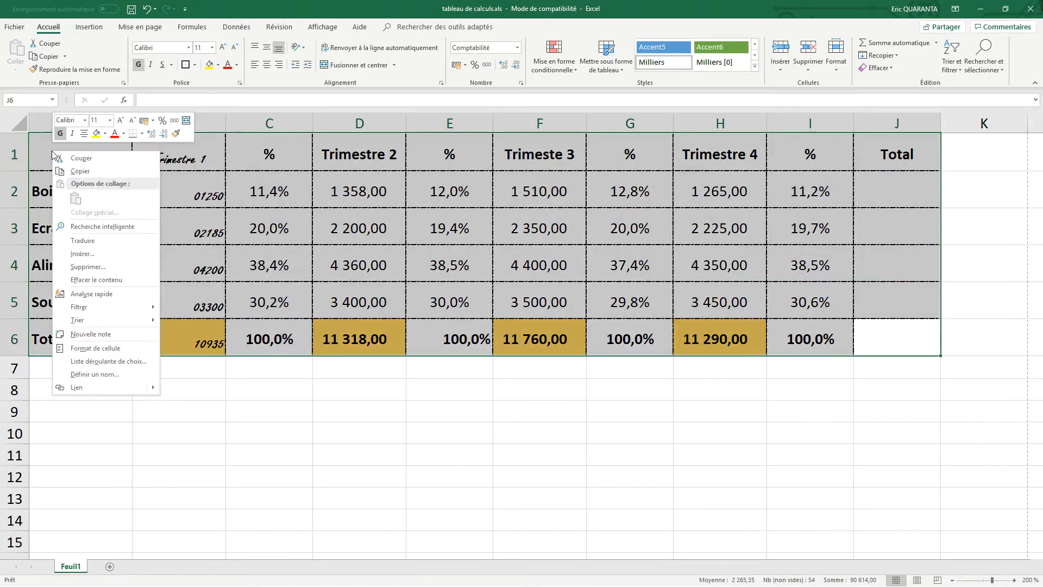
pyautogui.click(95, 347)
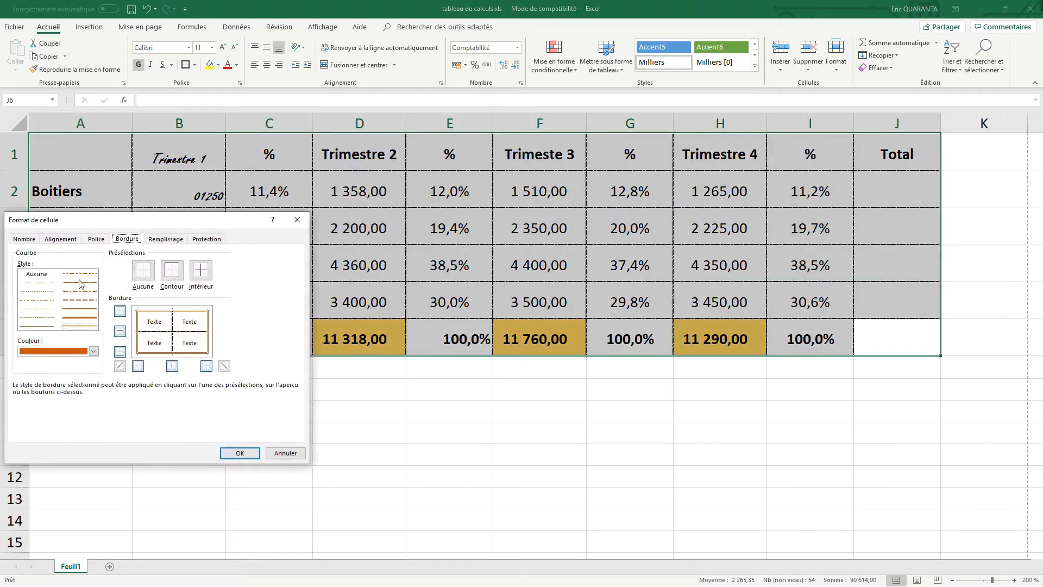
pyautogui.click(79, 326)
pyautogui.click(94, 351)
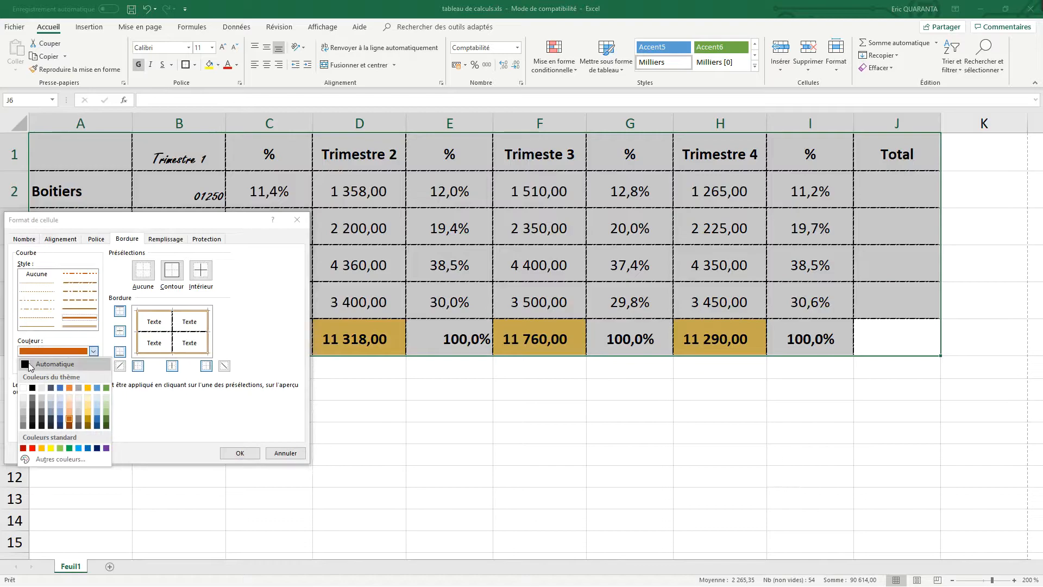
pyautogui.click(53, 361)
pyautogui.click(142, 270)
pyautogui.click(172, 270)
pyautogui.click(200, 270)
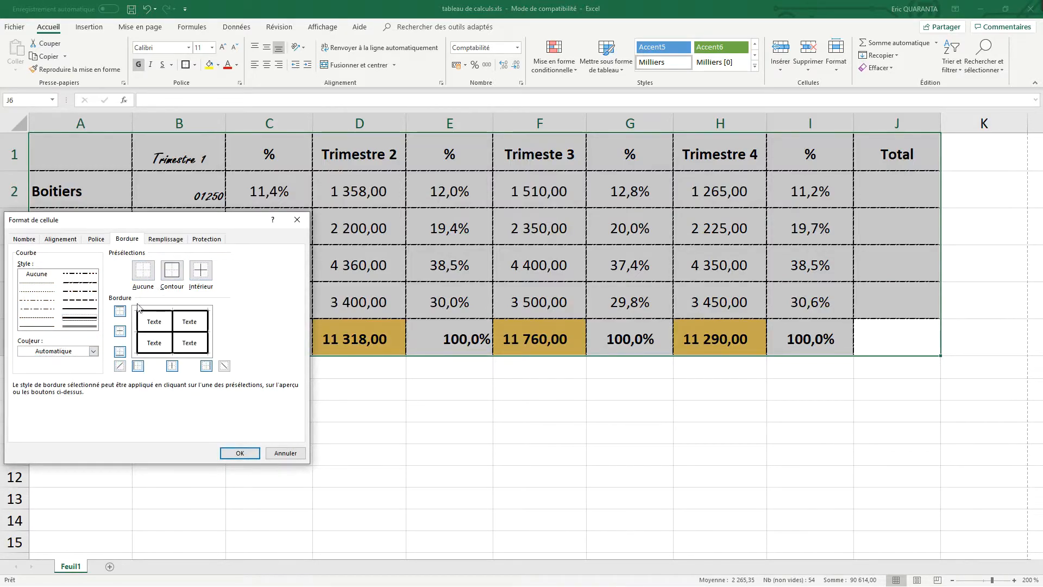
pyautogui.click(240, 453)
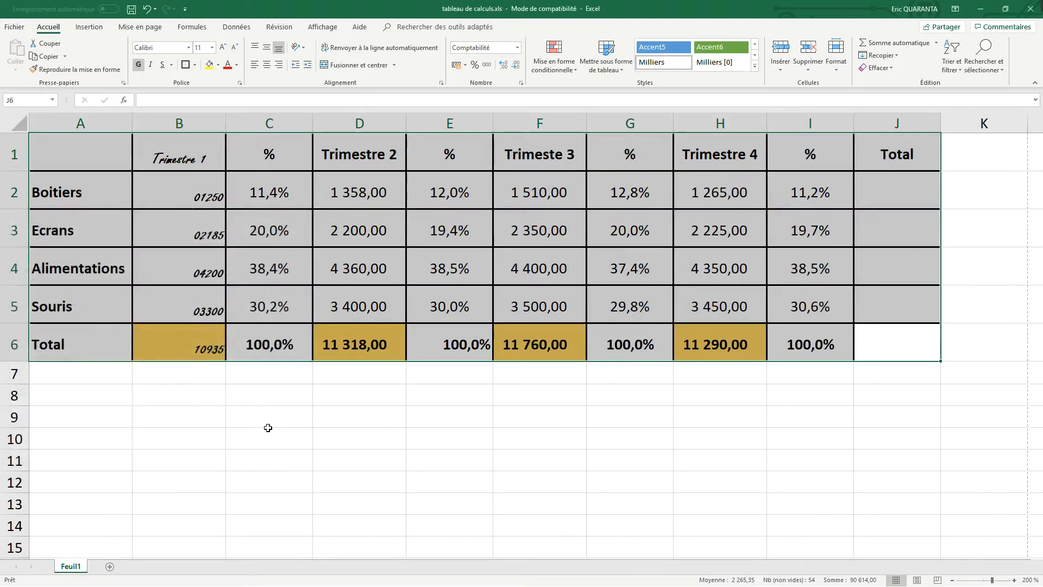
# - Fill A1:J6 with a light gold background color through the cell format settings
pyautogui.rightClick(105, 154)
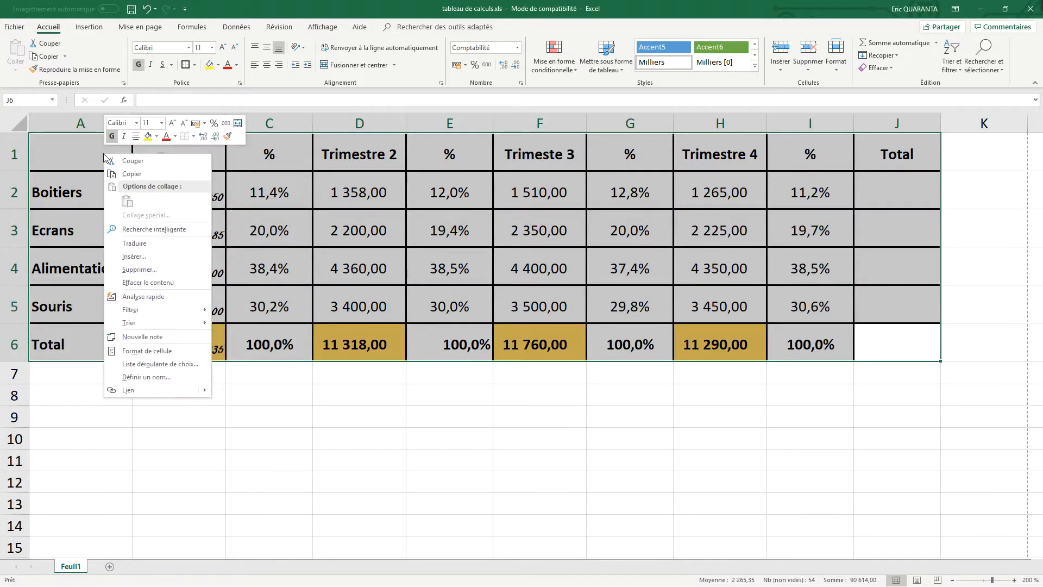
pyautogui.click(157, 351)
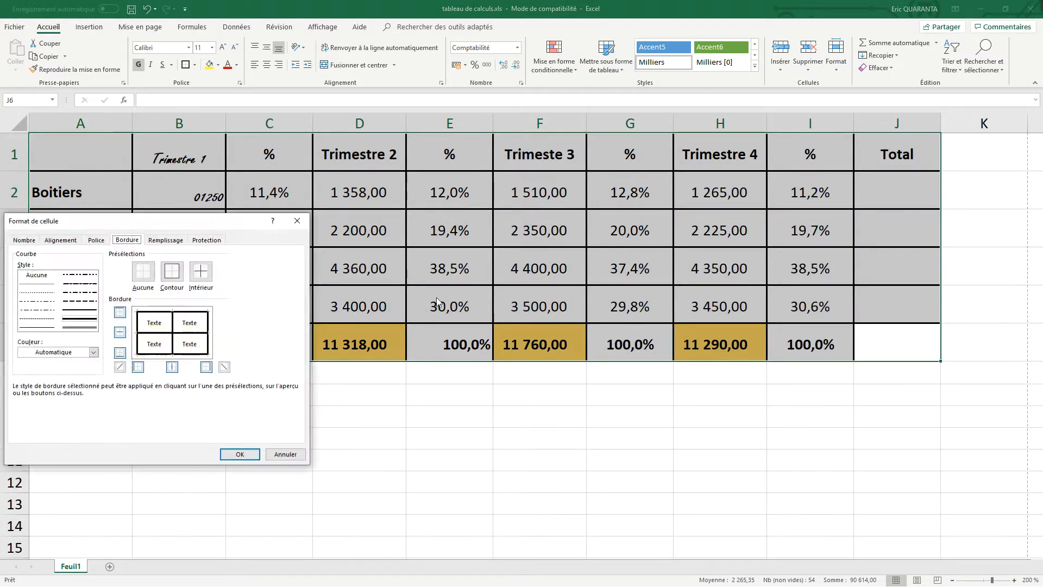
pyautogui.click(165, 241)
pyautogui.moveTo(206, 223); pyautogui.dragTo(826, 224)
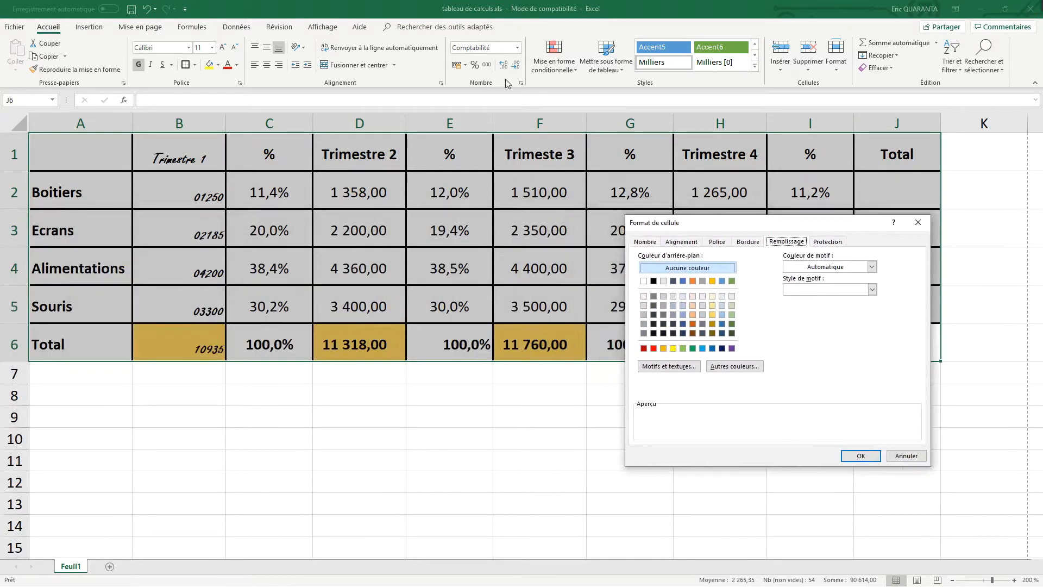
pyautogui.moveTo(743, 225); pyautogui.dragTo(796, 249)
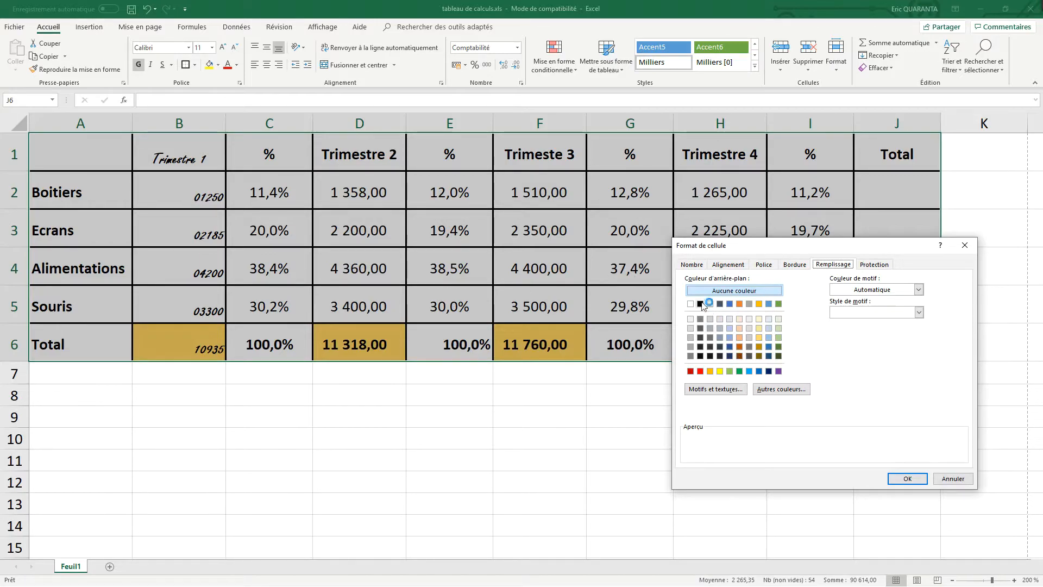
pyautogui.click(759, 329)
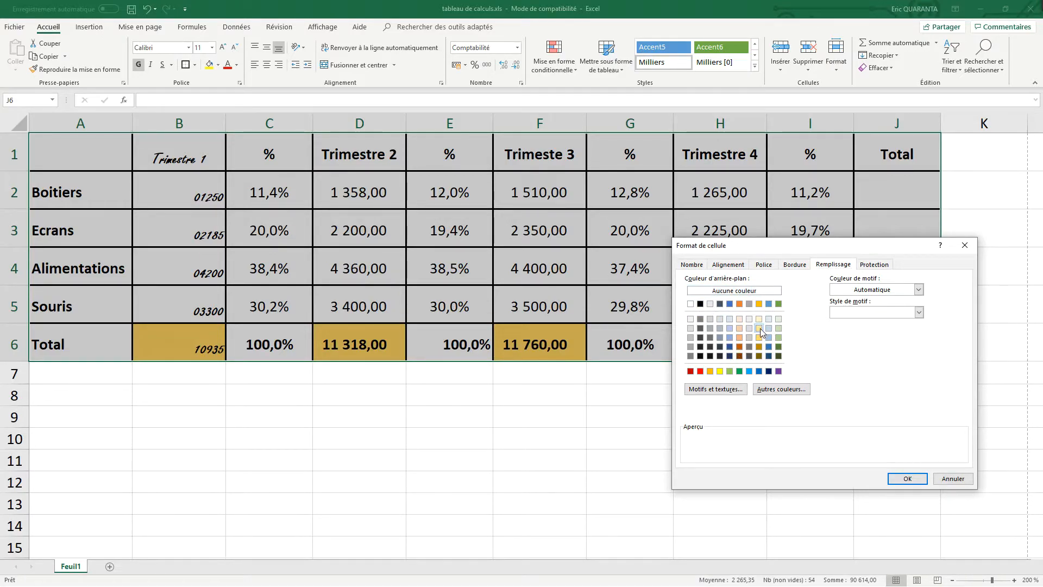
pyautogui.click(907, 478)
pyautogui.click(662, 399)
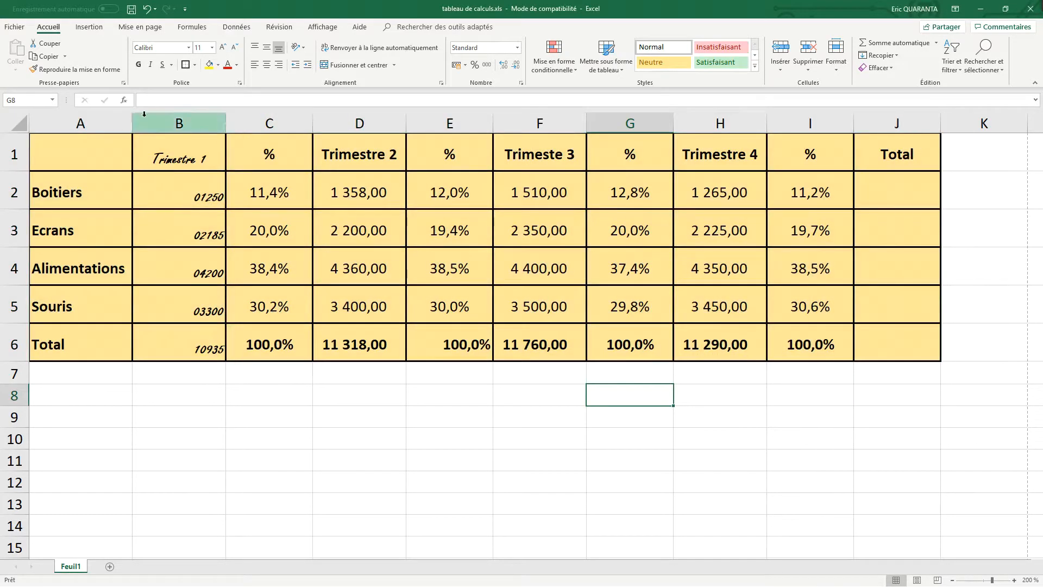
# - Change the fill of A1:J6 to the palest gold theme color
pyautogui.moveTo(80, 152); pyautogui.dragTo(880, 342)
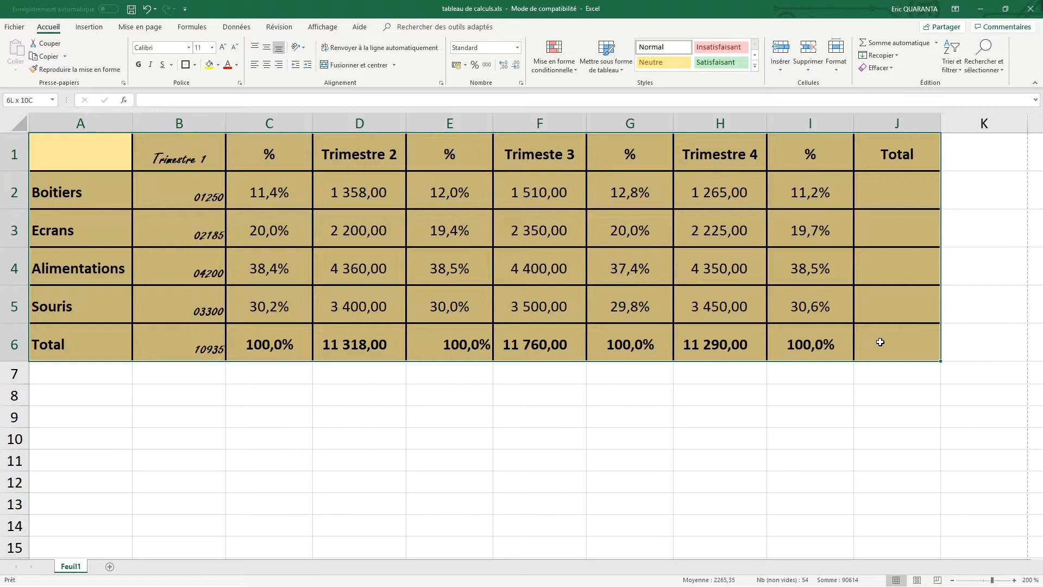
pyautogui.click(218, 64)
pyautogui.click(273, 103)
pyautogui.click(540, 416)
# - Open the fill settings for A1:J6, preview a light gray background, and look at the available pattern colors
pyautogui.moveTo(89, 149); pyautogui.dragTo(899, 349)
pyautogui.rightClick(899, 349)
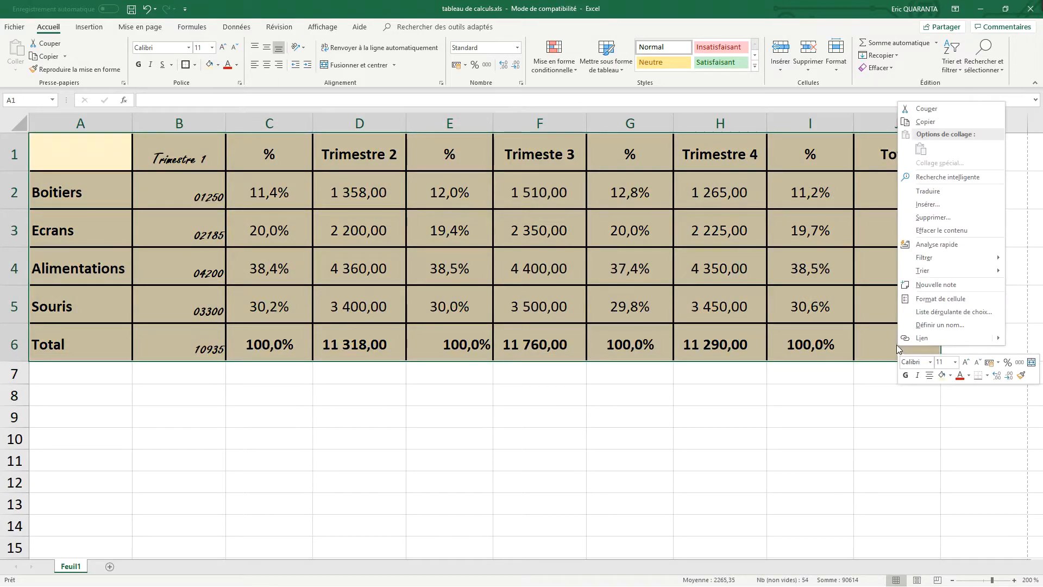
pyautogui.click(933, 299)
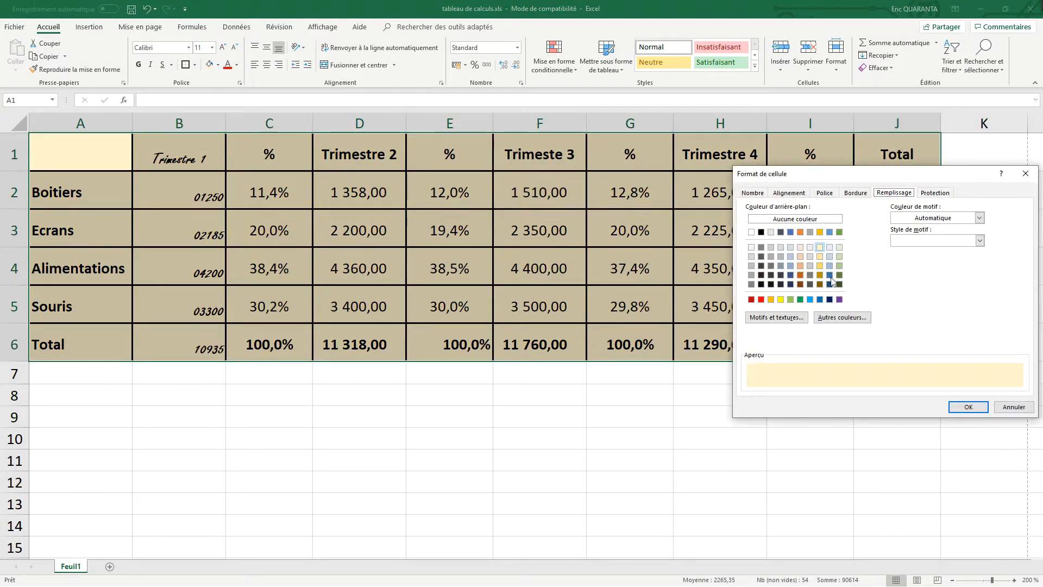
pyautogui.click(772, 247)
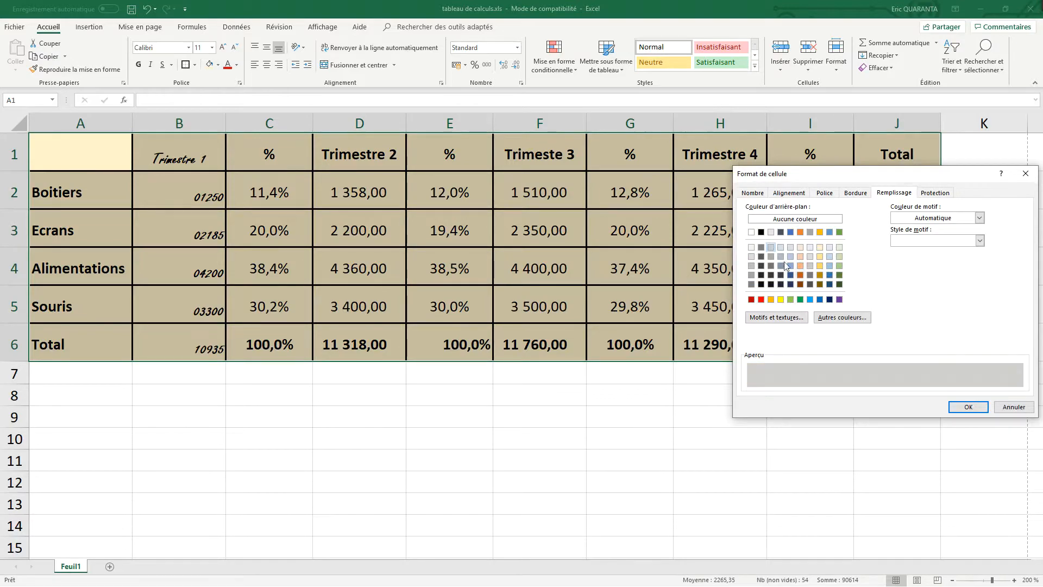
pyautogui.click(980, 218)
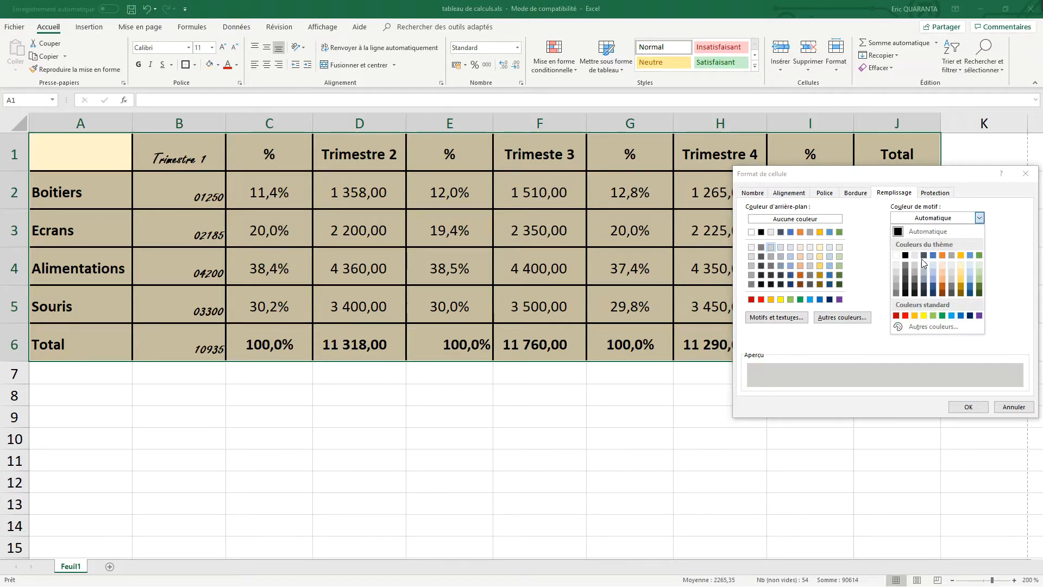
pyautogui.click(880, 222)
# - Fill A1:J6 with a horizontal two-color gradient in white and blue, using the blue-in-the-middle variant, and inspect several cells
pyautogui.click(774, 318)
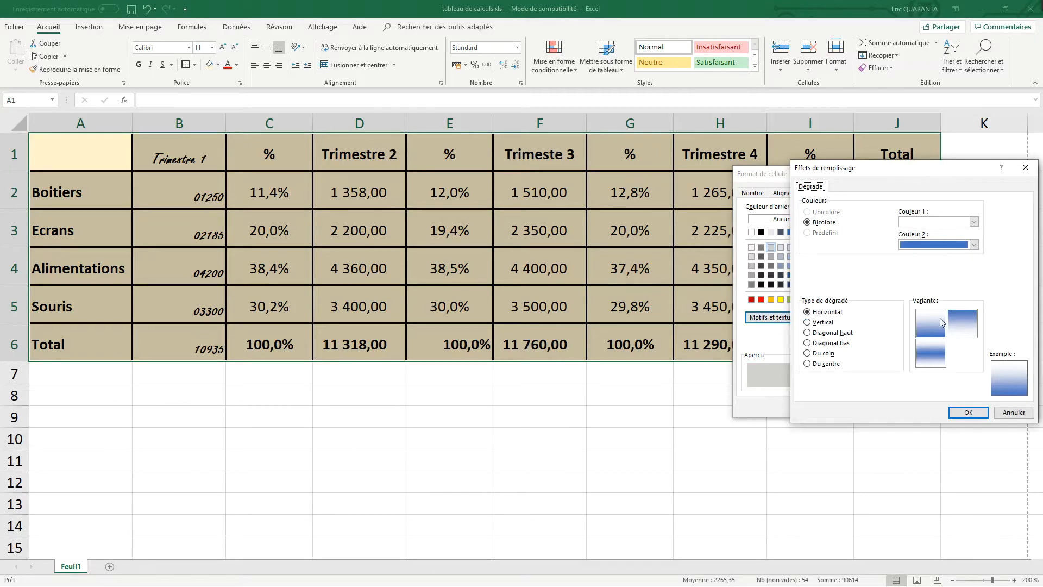
pyautogui.moveTo(939, 178); pyautogui.dragTo(736, 146)
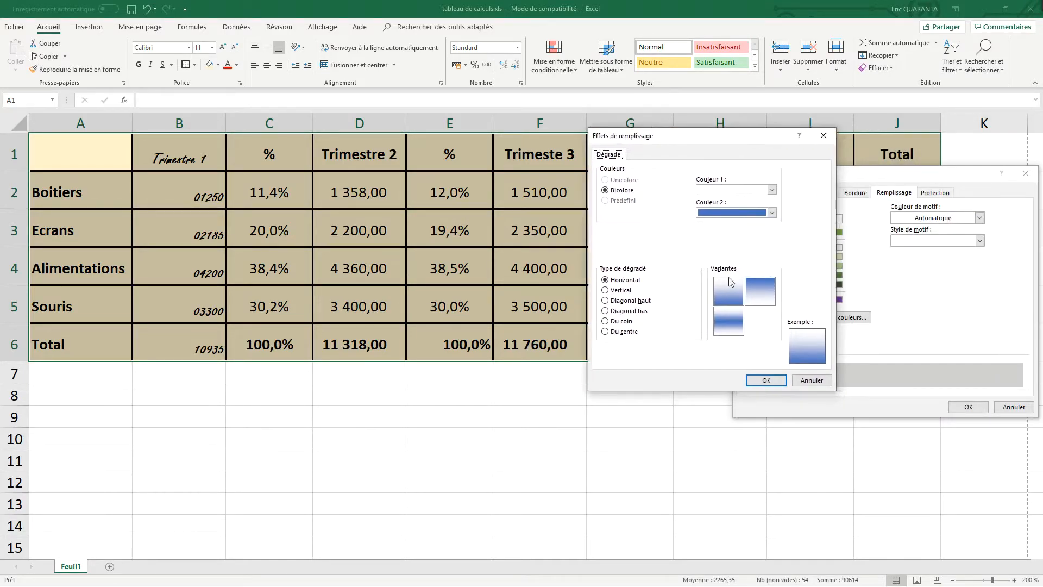
pyautogui.click(727, 320)
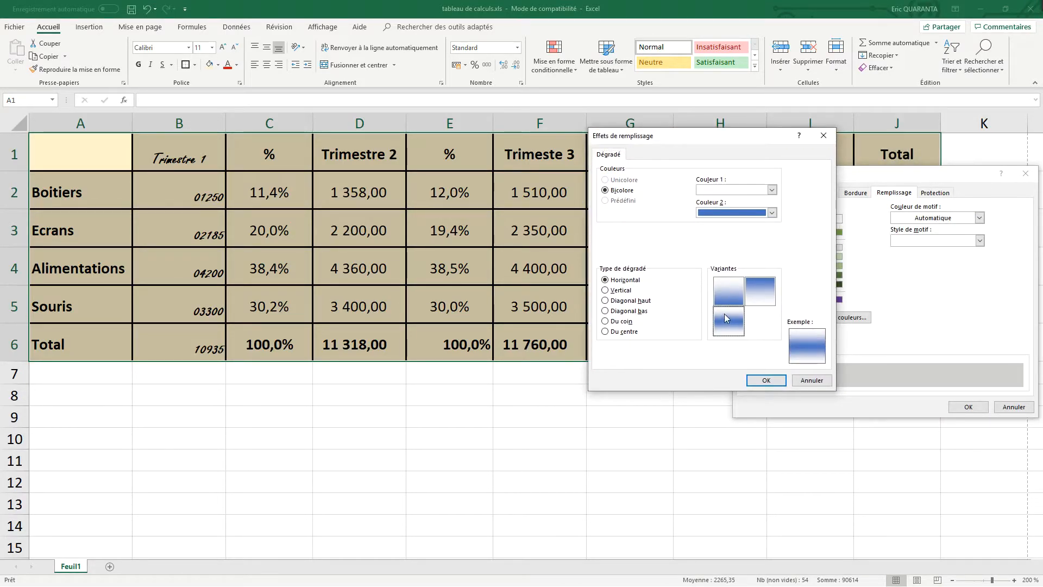
pyautogui.click(766, 380)
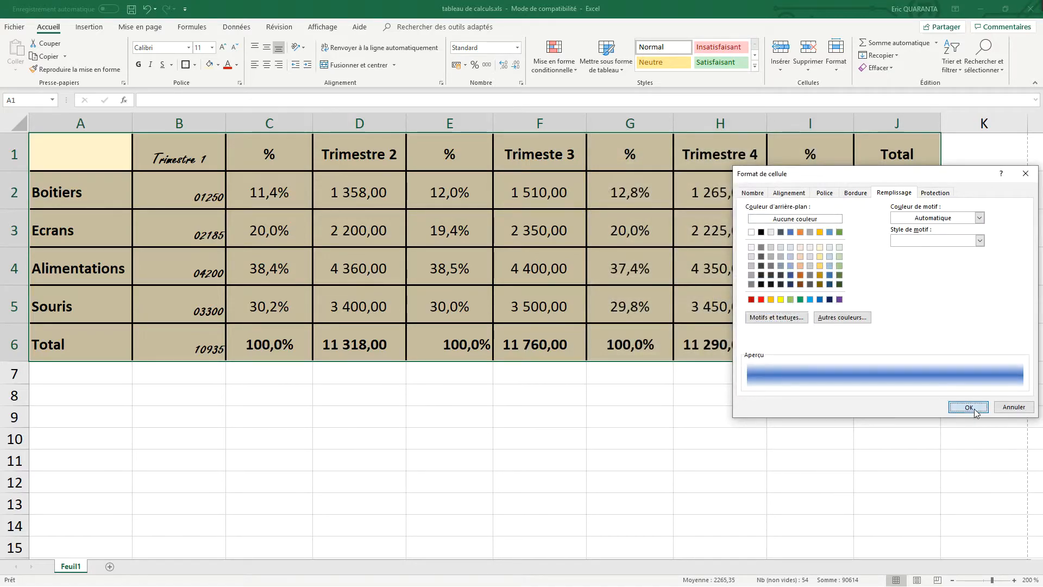
pyautogui.click(967, 407)
pyautogui.click(651, 309)
pyautogui.click(94, 168)
pyautogui.click(179, 156)
pyautogui.click(348, 155)
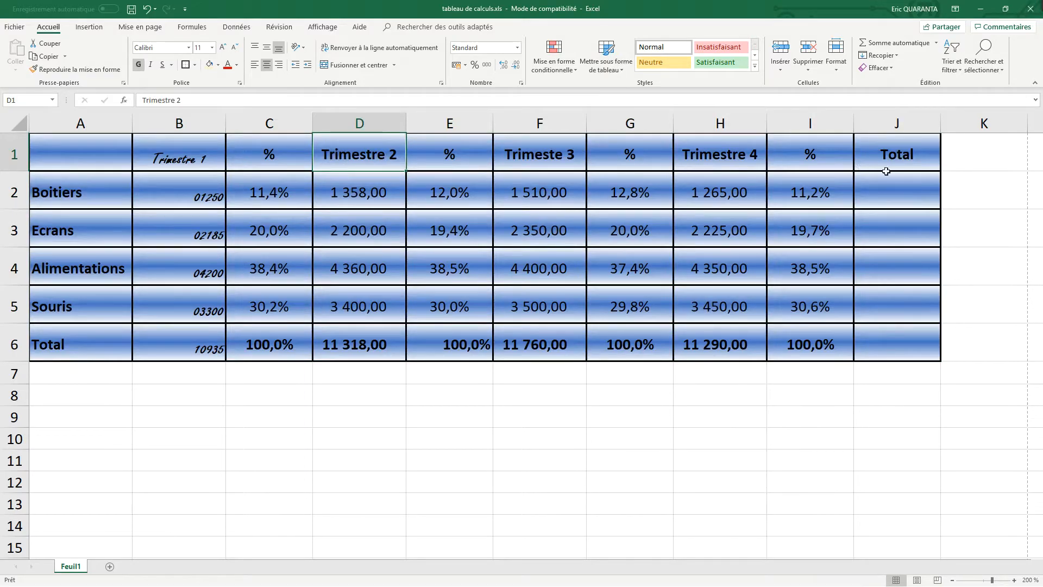
pyautogui.click(909, 207)
pyautogui.click(918, 343)
# - Open the two-color gradient settings for the fill of A1:J6
pyautogui.moveTo(80, 153); pyautogui.dragTo(920, 345)
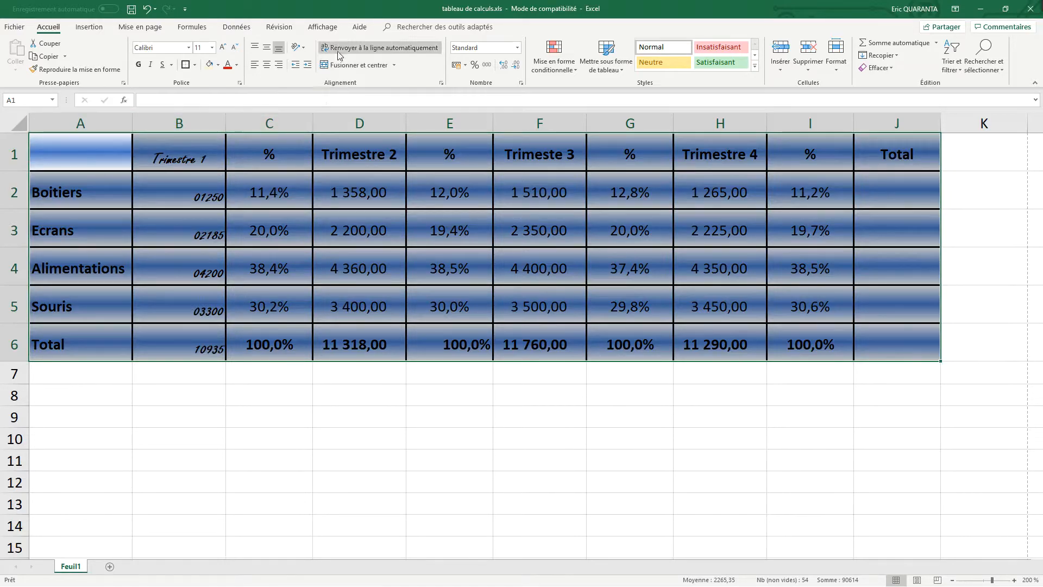
pyautogui.rightClick(93, 146)
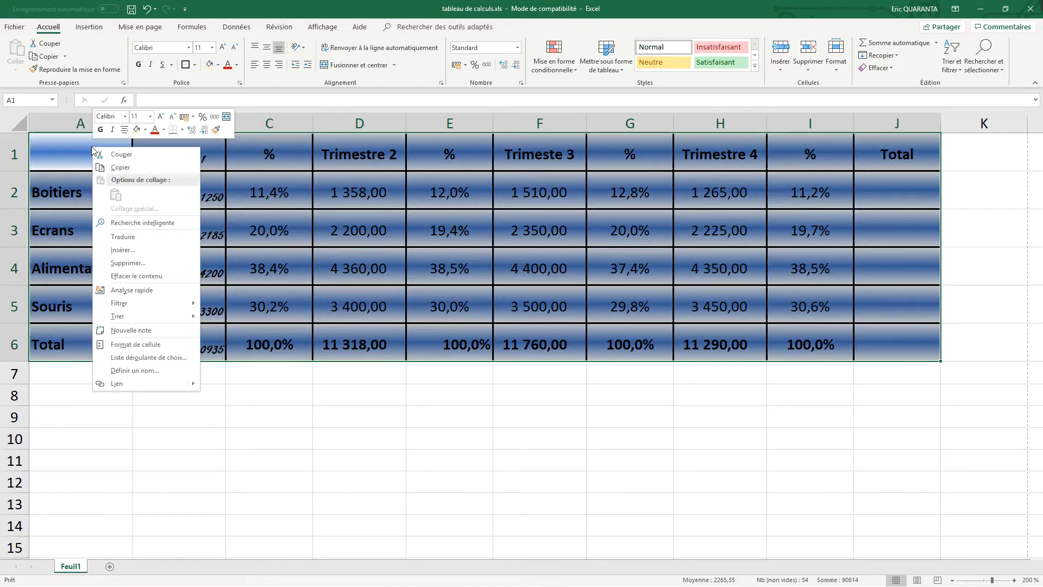
pyautogui.click(137, 345)
pyautogui.moveTo(115, 227); pyautogui.dragTo(697, 242)
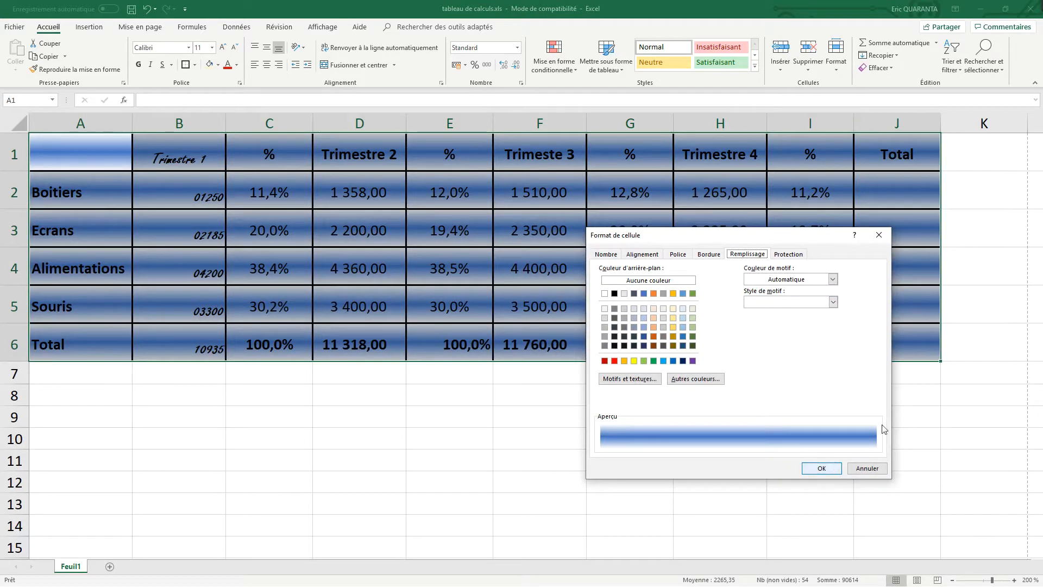
pyautogui.click(629, 378)
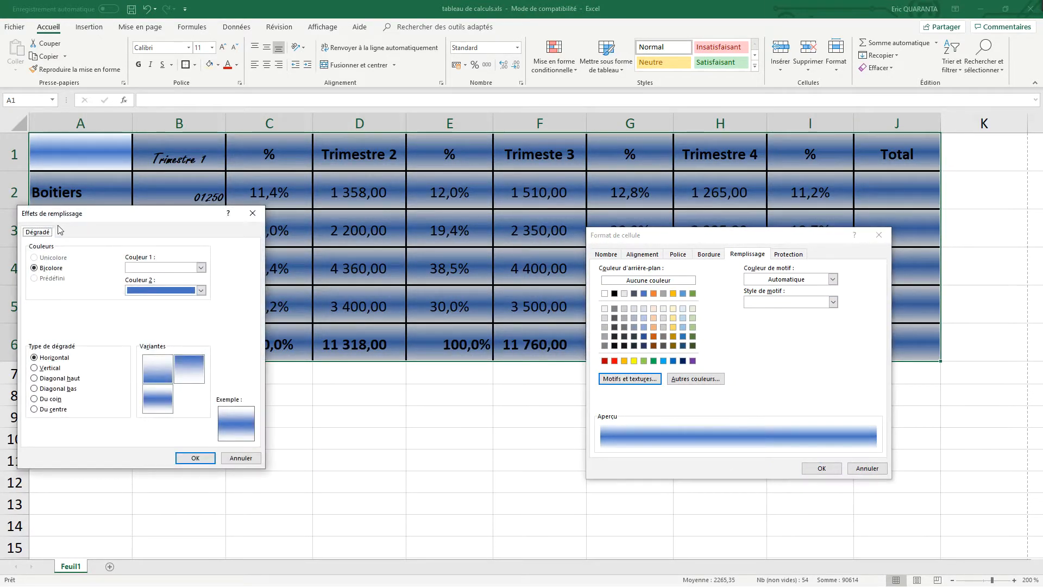
# - Try gray shades for both gradient colors, with medium gray and light blue-gray as color 1 and light gray as color 2
pyautogui.click(186, 268)
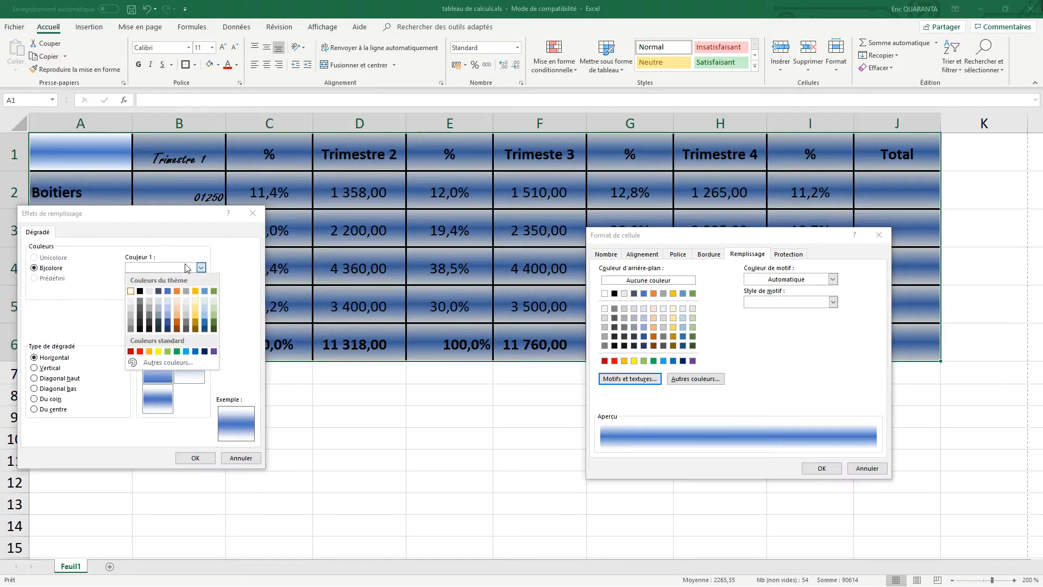
pyautogui.click(140, 301)
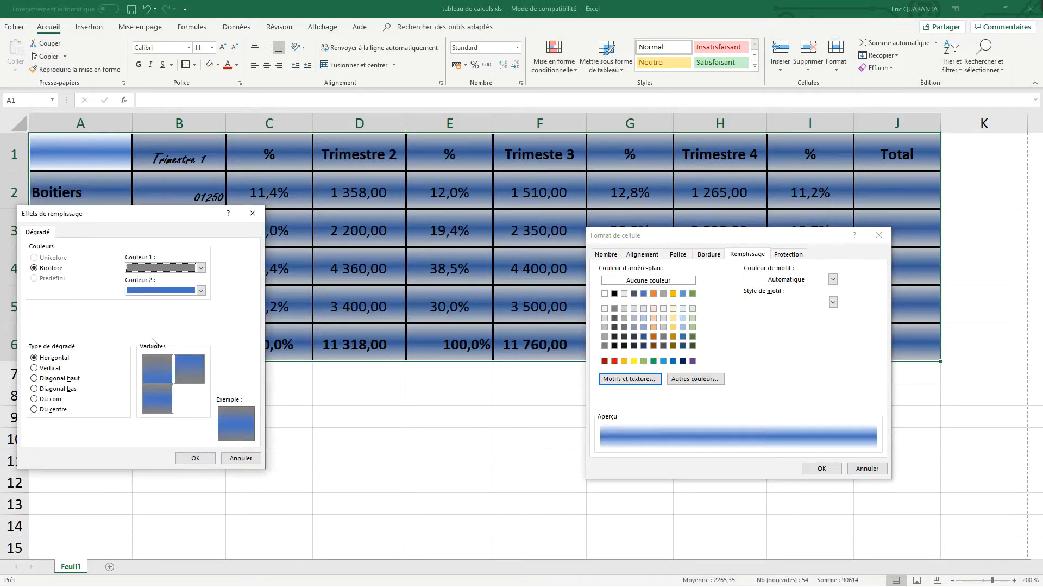
pyautogui.click(180, 291)
pyautogui.click(187, 324)
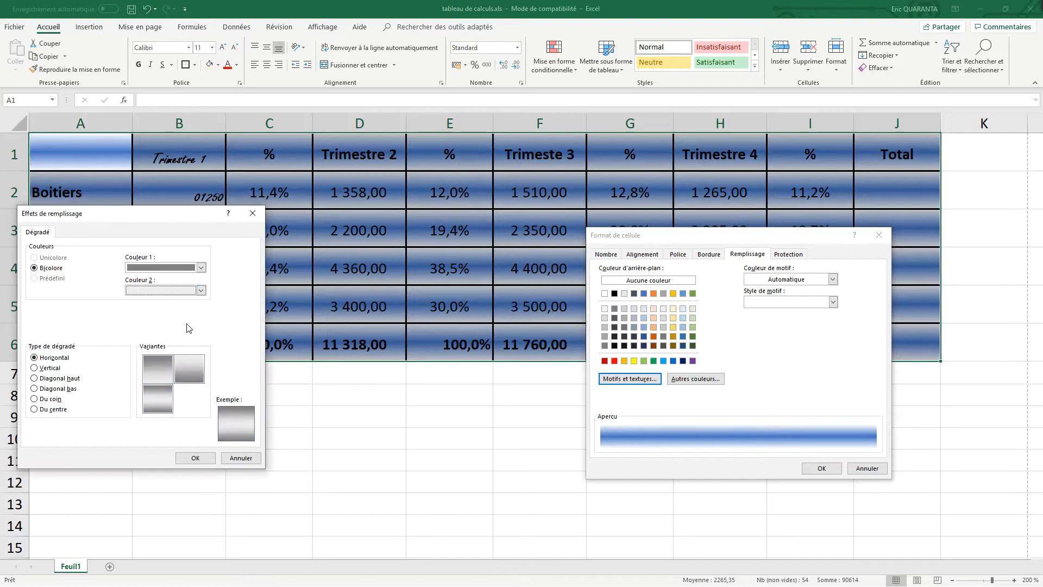
pyautogui.click(200, 267)
pyautogui.click(159, 309)
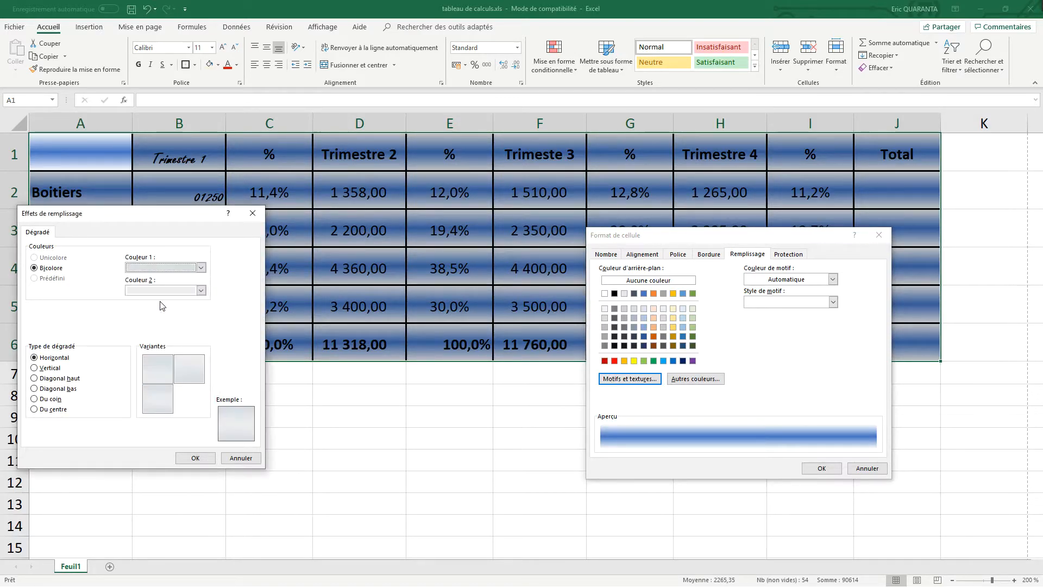
# - Set gradient color 1 to pale blue and color 2 to medium green, and choose the Diagonal haut gradient type
pyautogui.click(201, 267)
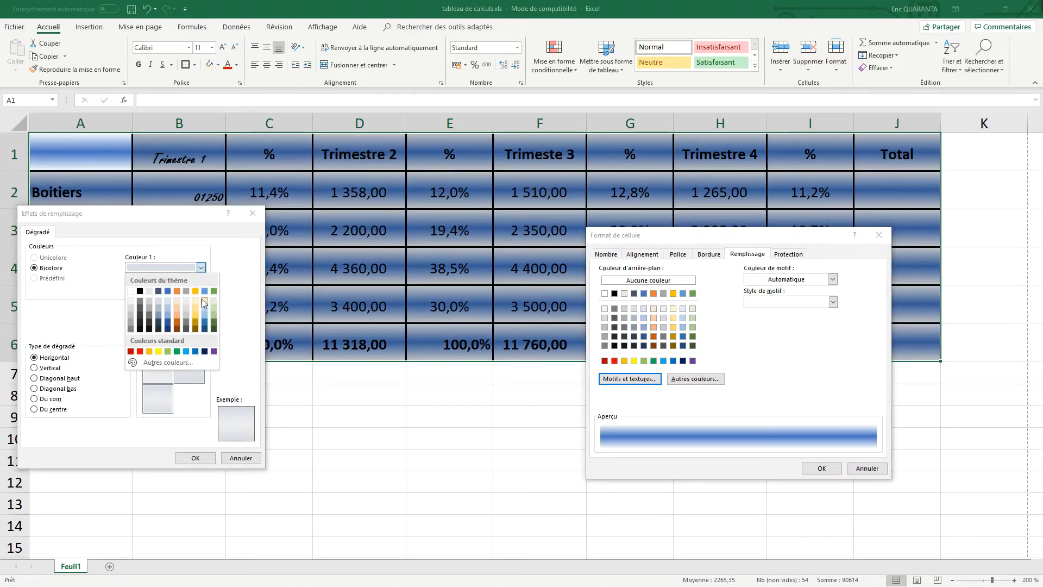
pyautogui.click(201, 299)
pyautogui.click(201, 290)
pyautogui.click(212, 323)
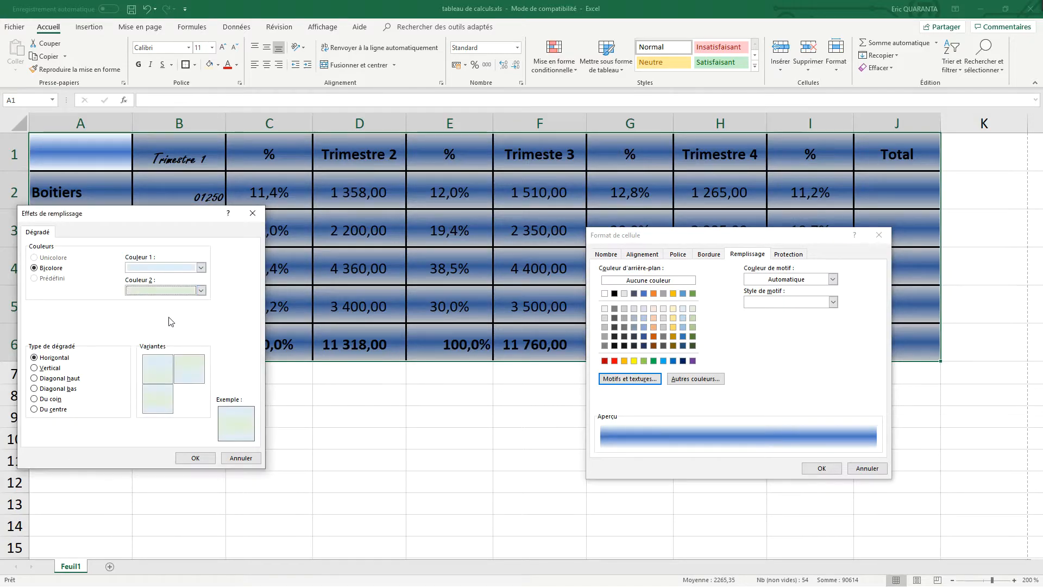
pyautogui.click(34, 378)
pyautogui.click(166, 290)
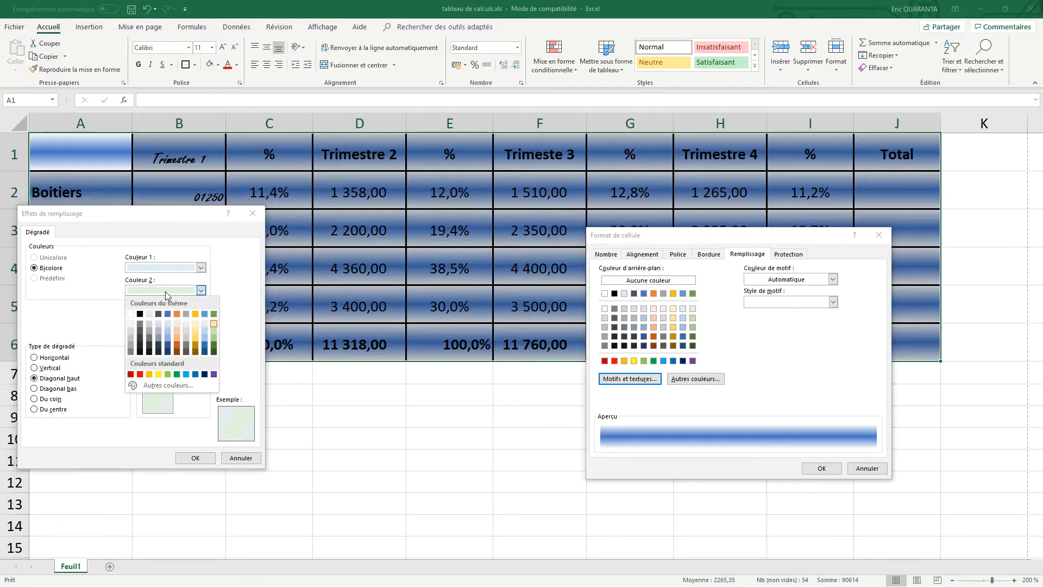
pyautogui.click(213, 340)
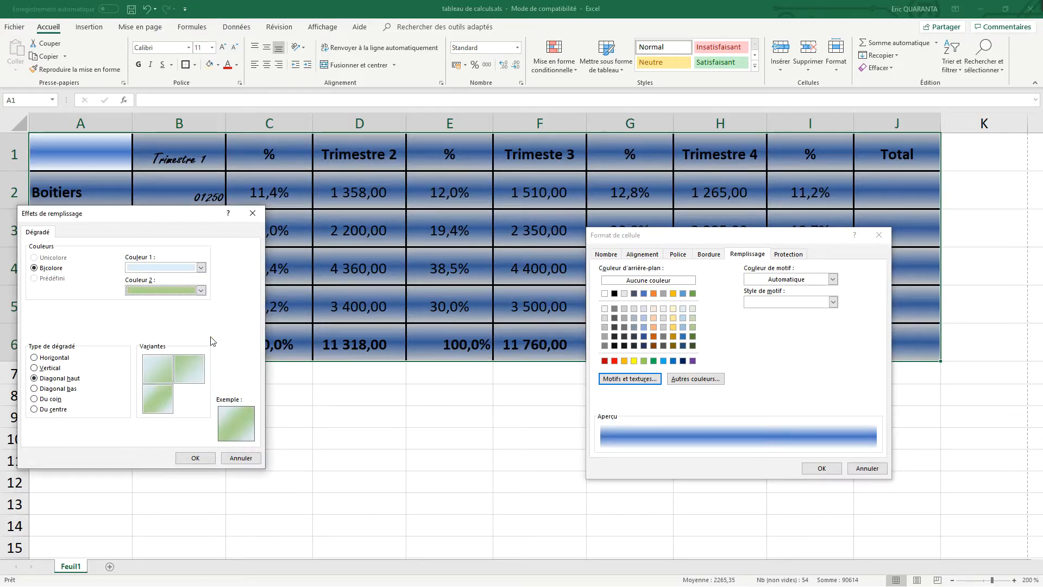
# - Try the Diagonal bas and Du coin gradient types, and confirm the fill effect with Du centre
pyautogui.click(35, 390)
pyautogui.click(35, 400)
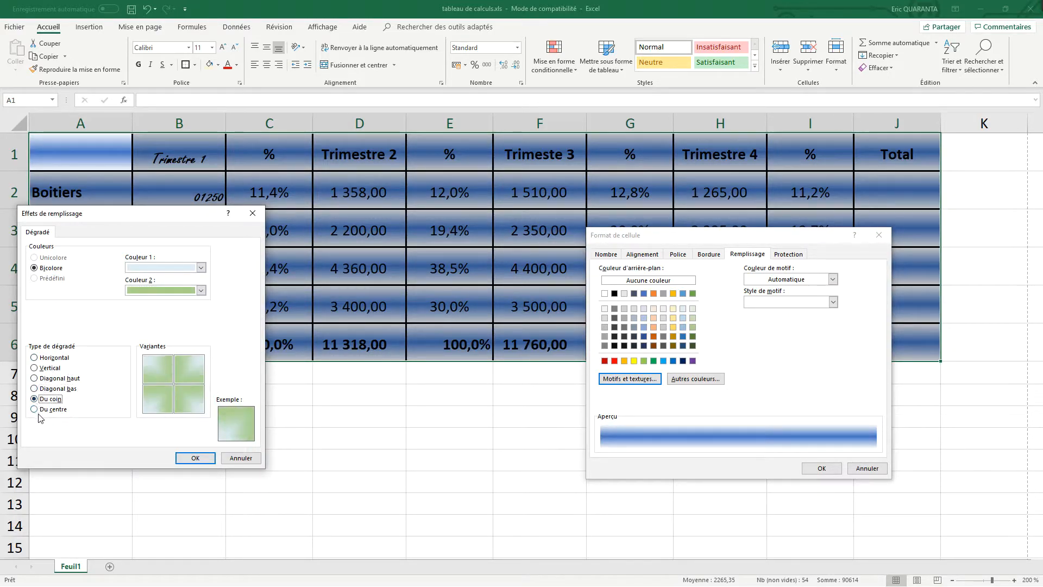
pyautogui.click(36, 410)
pyautogui.click(195, 458)
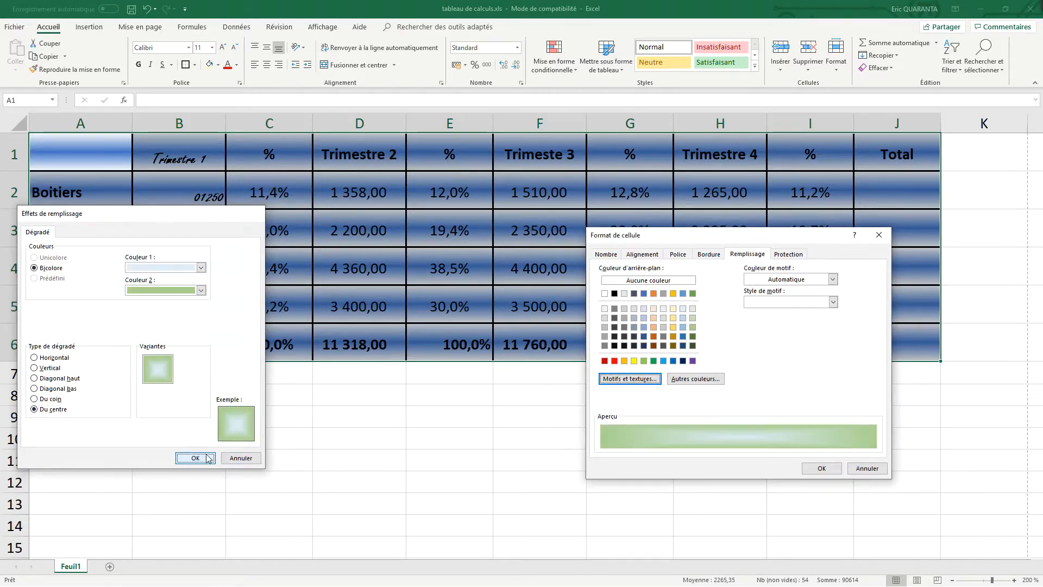
# - Apply the two-color gradient fill to A1:J6 and reopen the cell format settings for the same range
pyautogui.click(822, 468)
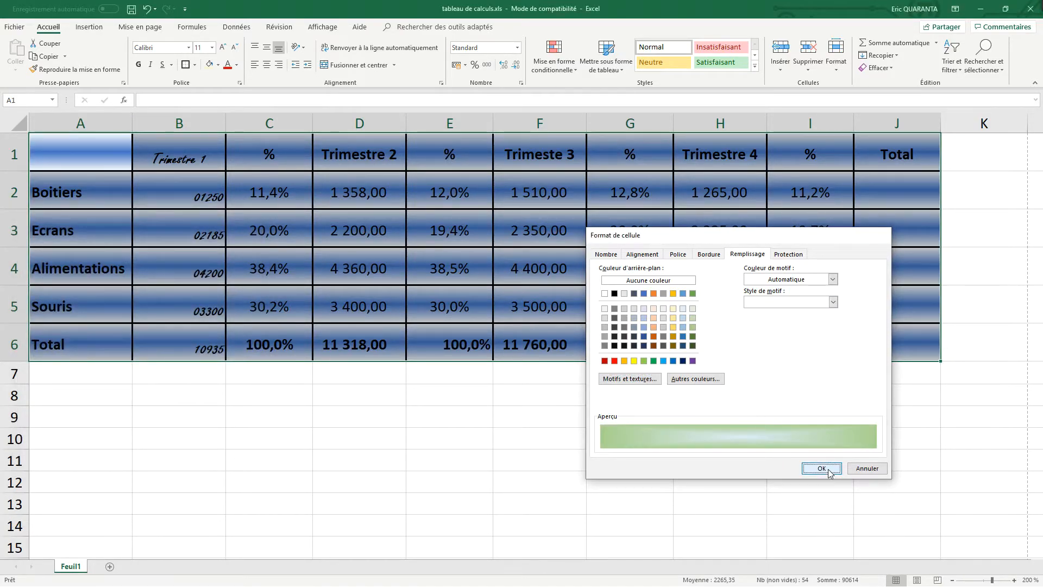
pyautogui.moveTo(81, 152); pyautogui.dragTo(856, 315)
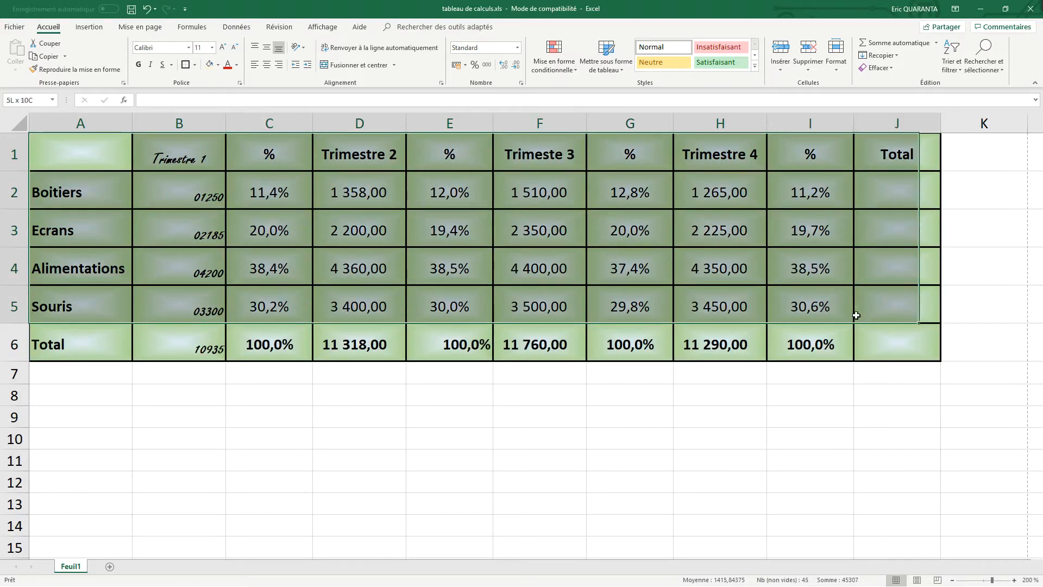
pyautogui.rightClick(889, 328)
pyautogui.click(970, 295)
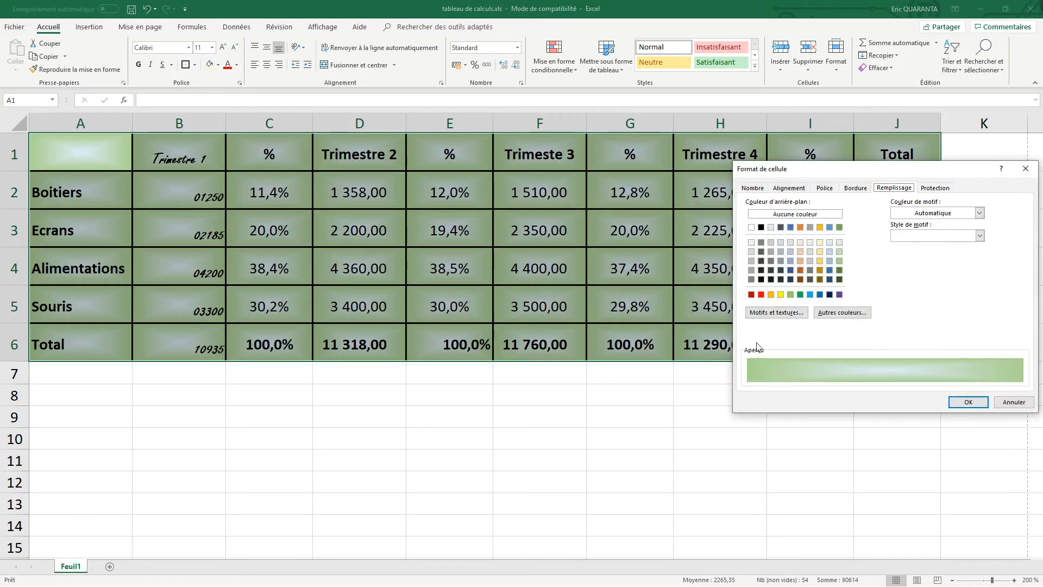
# - Set the background color of A1:J6 to Aucune couleur
pyautogui.click(932, 236)
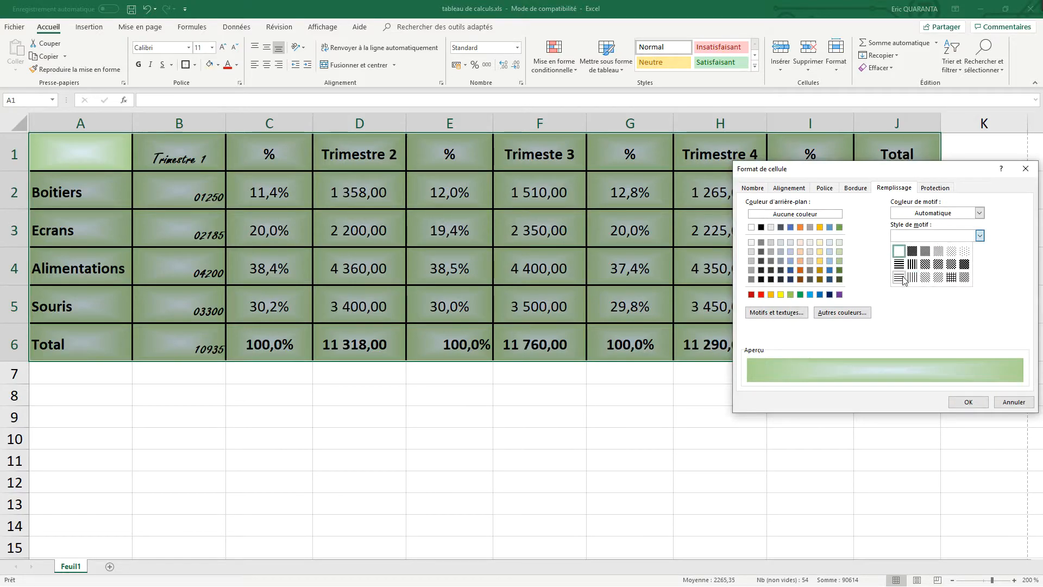
pyautogui.click(773, 217)
pyautogui.click(773, 217)
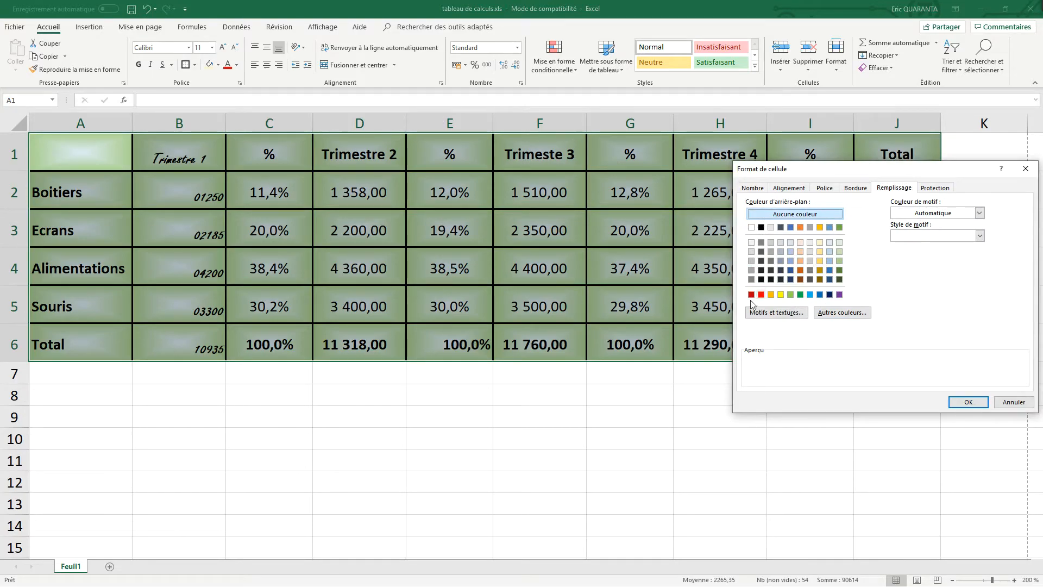
pyautogui.click(929, 213)
pyautogui.click(928, 226)
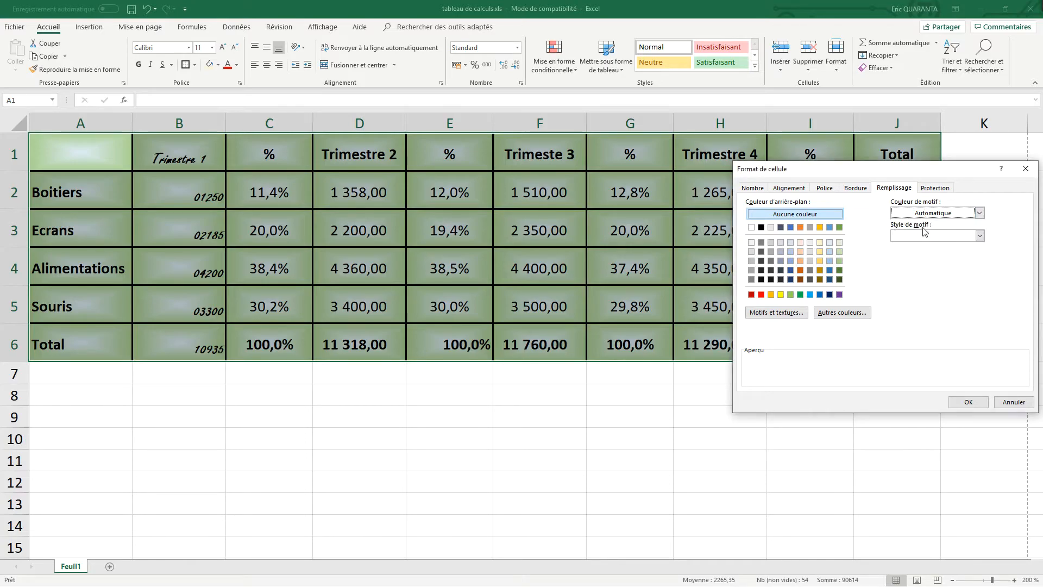
# - Fill A1:J6 with the thin diagonal stripe pattern style and a blue pattern color
pyautogui.click(931, 236)
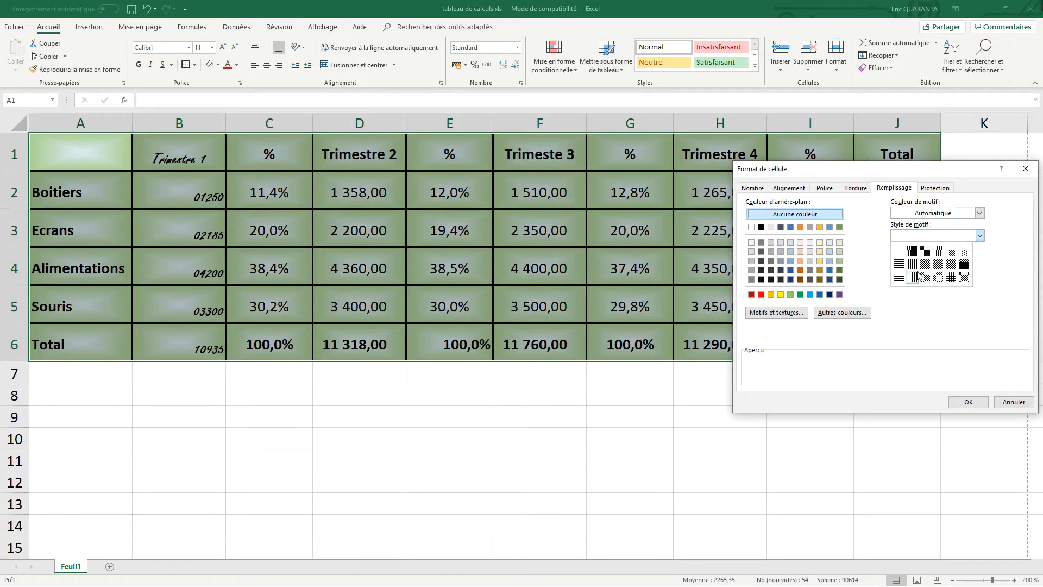
pyautogui.click(940, 277)
pyautogui.click(938, 214)
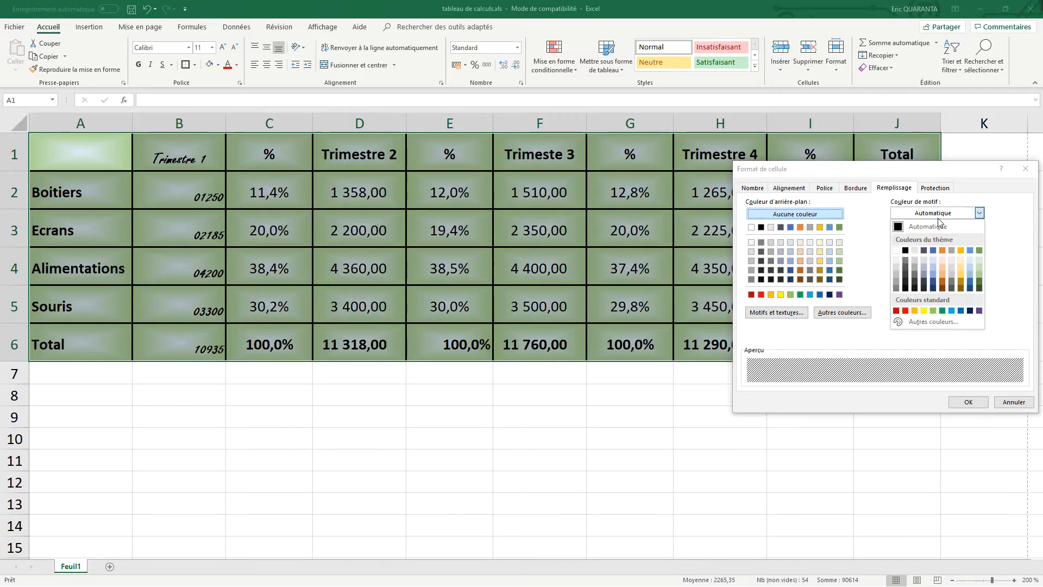
pyautogui.click(933, 251)
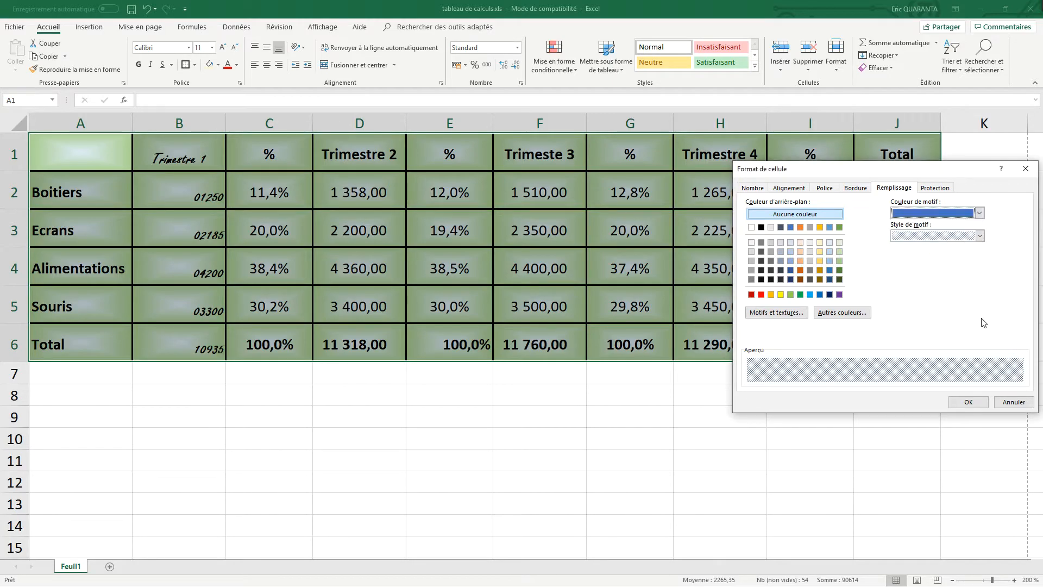
pyautogui.click(968, 402)
pyautogui.click(687, 298)
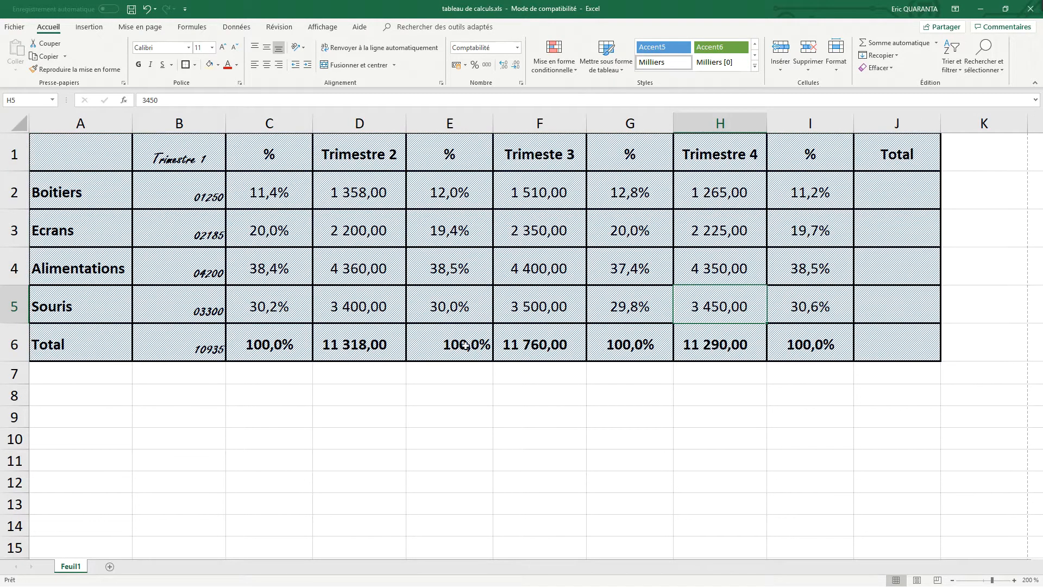
# - For B1:I6, set the pattern color to black and replace the diagonal stripes with the plain pattern style
pyautogui.click(836, 210)
pyautogui.moveTo(808, 186); pyautogui.dragTo(89, 347)
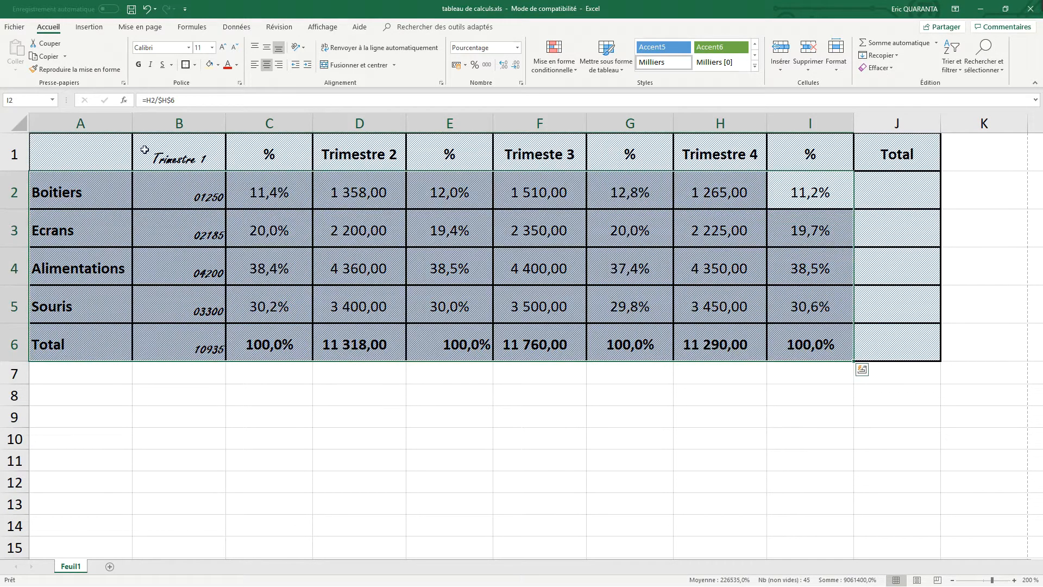
pyautogui.moveTo(161, 144); pyautogui.dragTo(809, 349)
pyautogui.rightClick(800, 262)
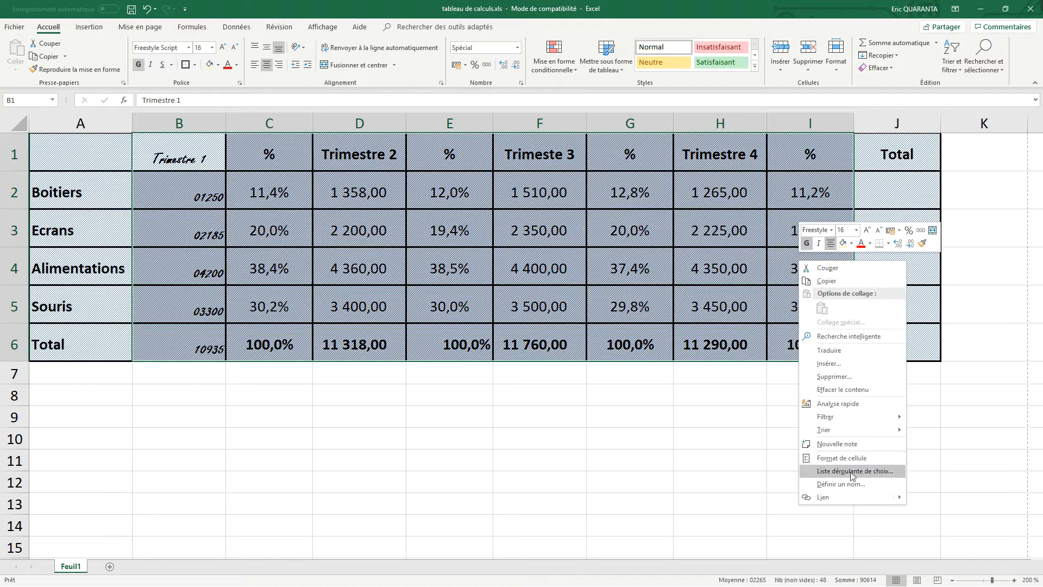
pyautogui.click(841, 457)
pyautogui.click(946, 376)
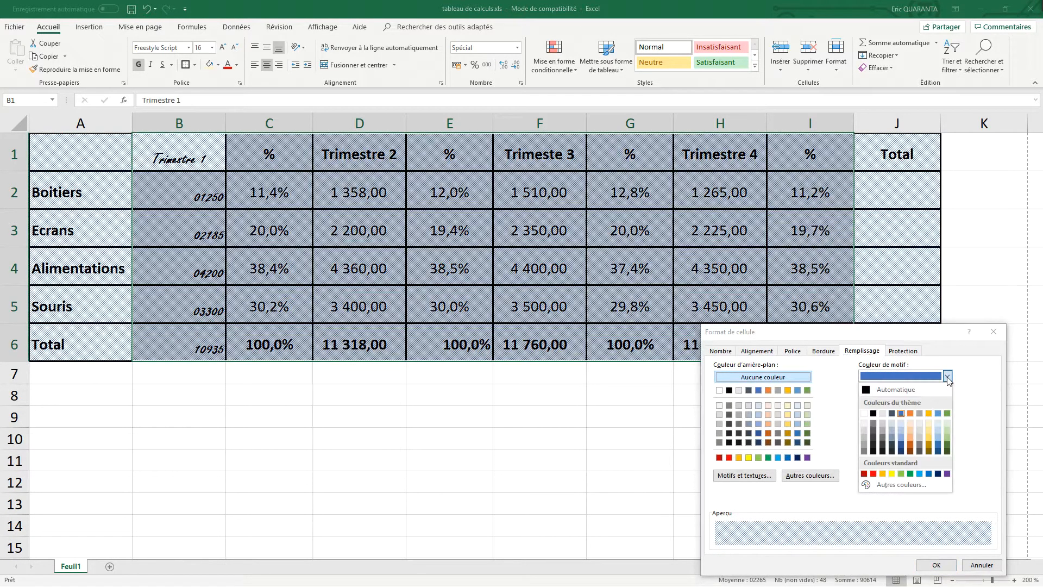
pyautogui.click(867, 408)
pyautogui.click(948, 398)
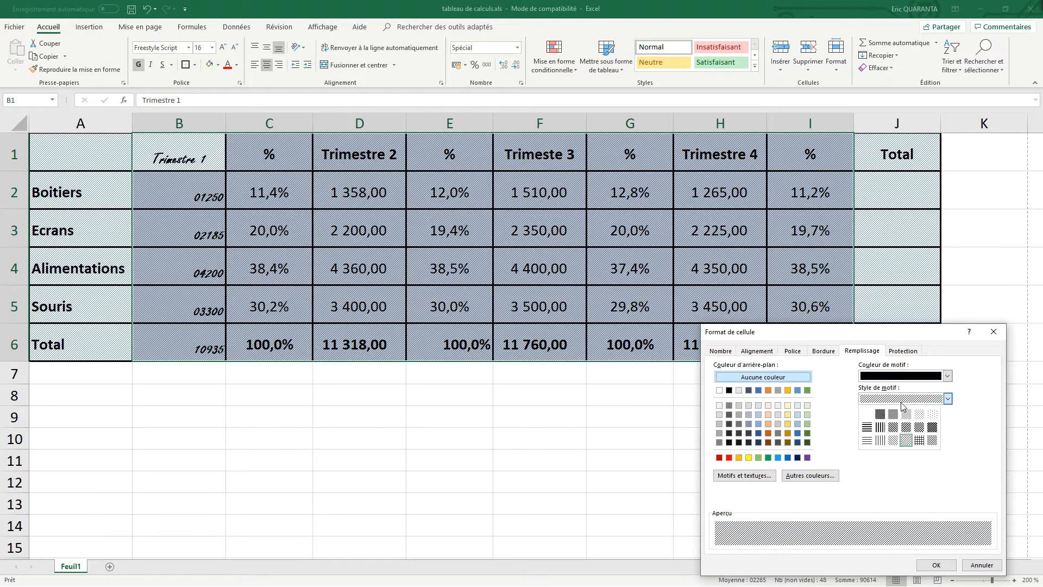
pyautogui.click(867, 411)
pyautogui.click(935, 565)
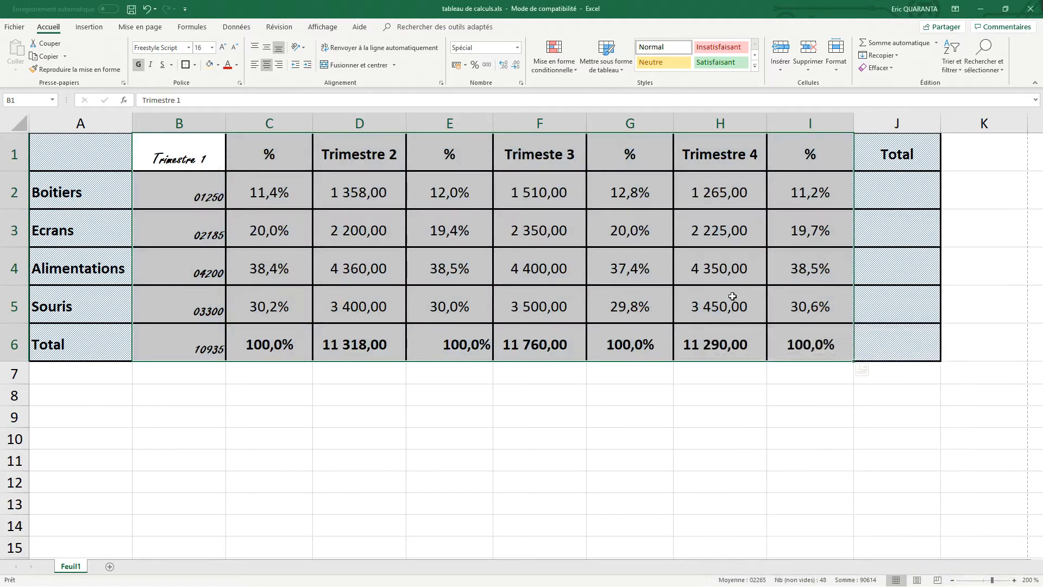
pyautogui.click(752, 249)
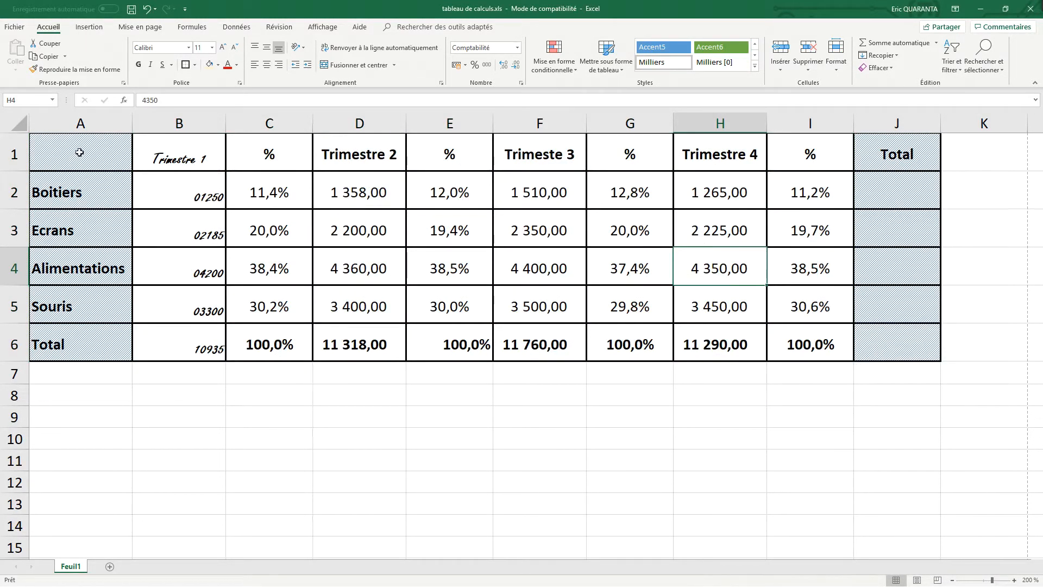
# - Remove the striped fill from A1:A6 by applying Aucun remplissage
pyautogui.moveTo(94, 139); pyautogui.dragTo(109, 351)
pyautogui.rightClick(109, 351)
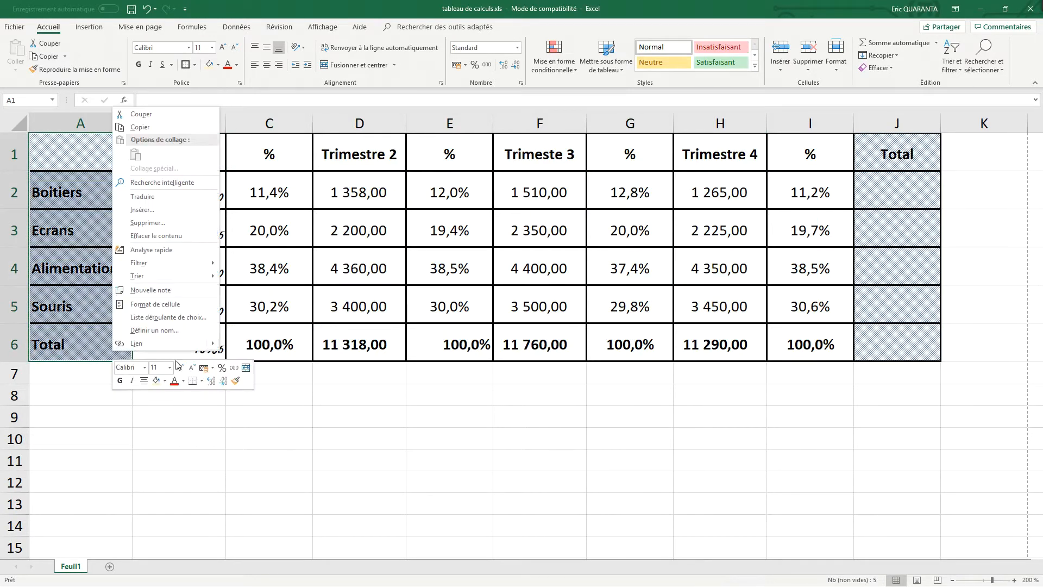
pyautogui.click(217, 66)
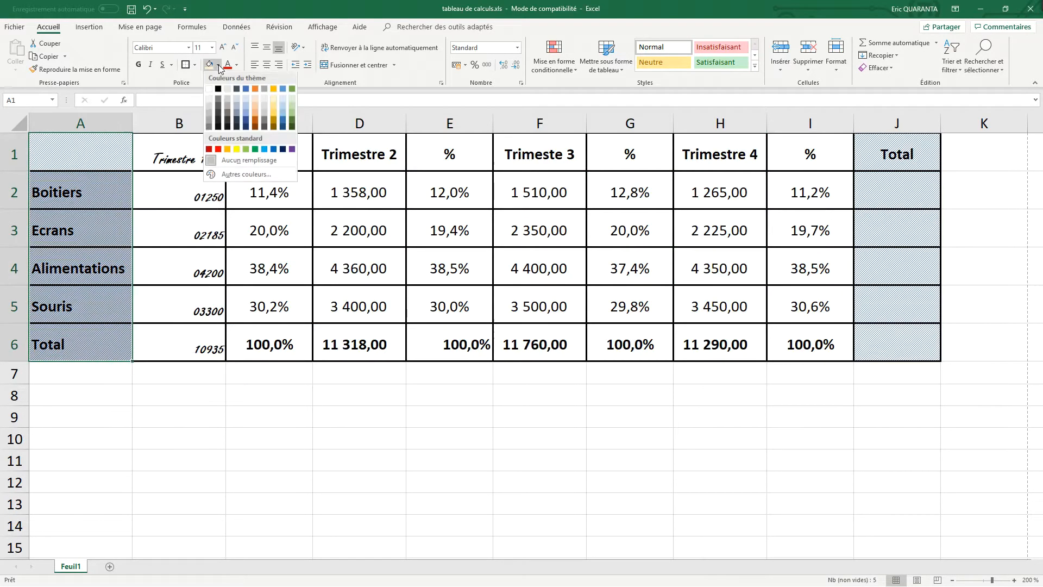
pyautogui.click(250, 165)
pyautogui.click(360, 304)
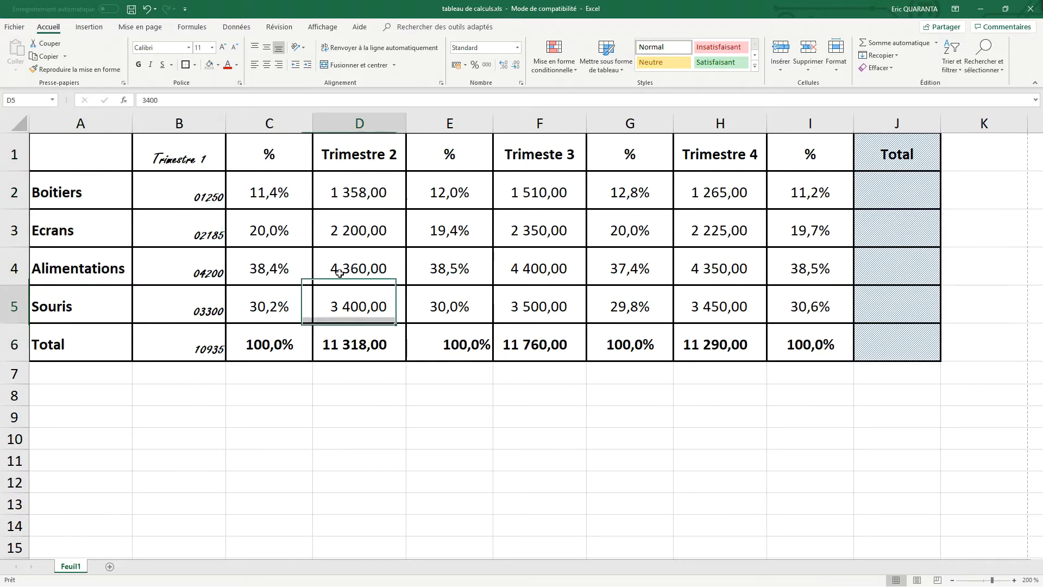
# - Examine the striped cells of the Total column one by one, from J1 to J6
pyautogui.moveTo(890, 158); pyautogui.dragTo(902, 343)
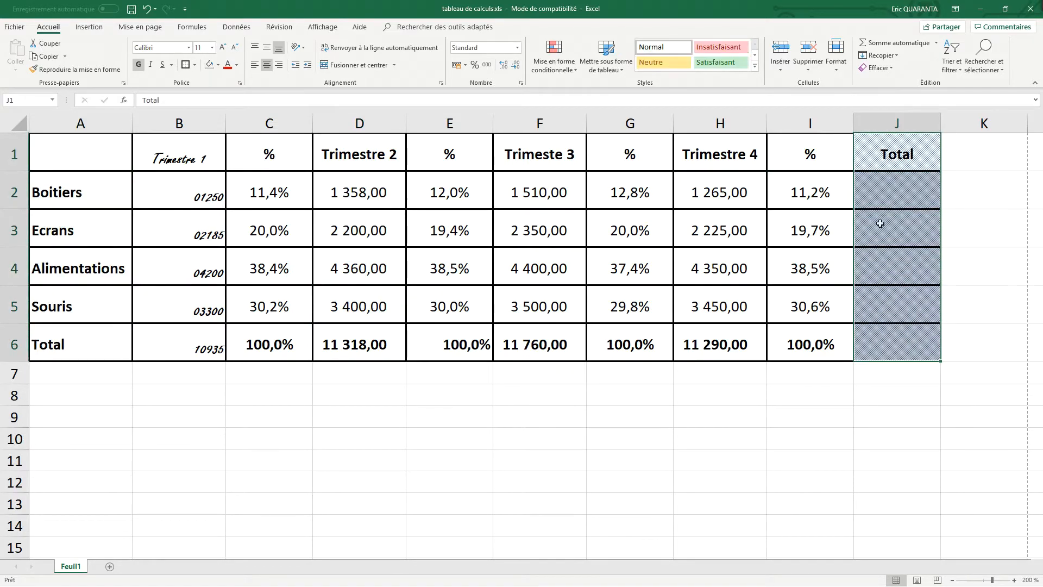
pyautogui.click(872, 148)
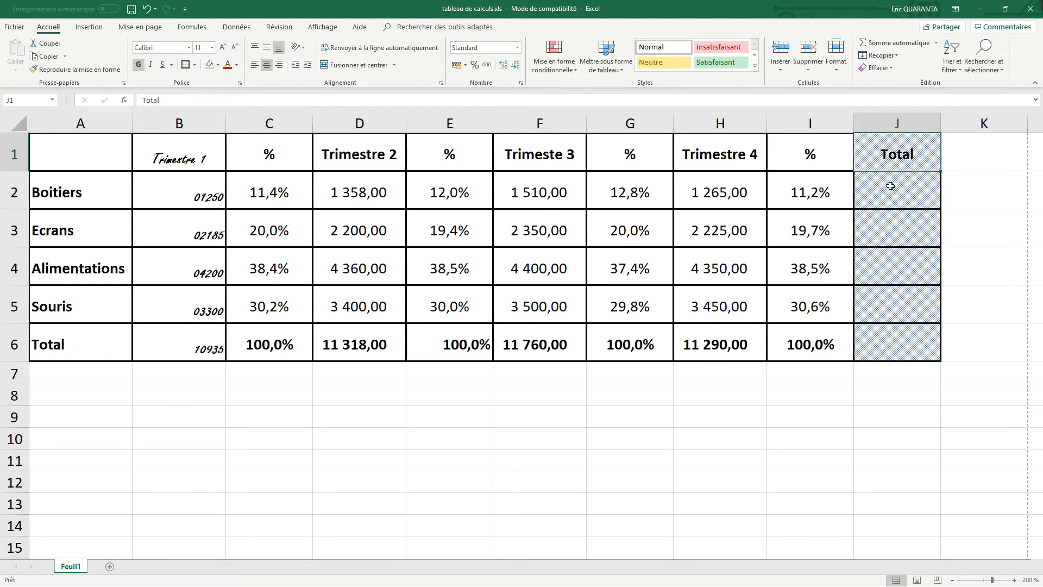
pyautogui.click(890, 186)
pyautogui.click(886, 226)
pyautogui.click(898, 267)
pyautogui.click(915, 304)
pyautogui.click(912, 351)
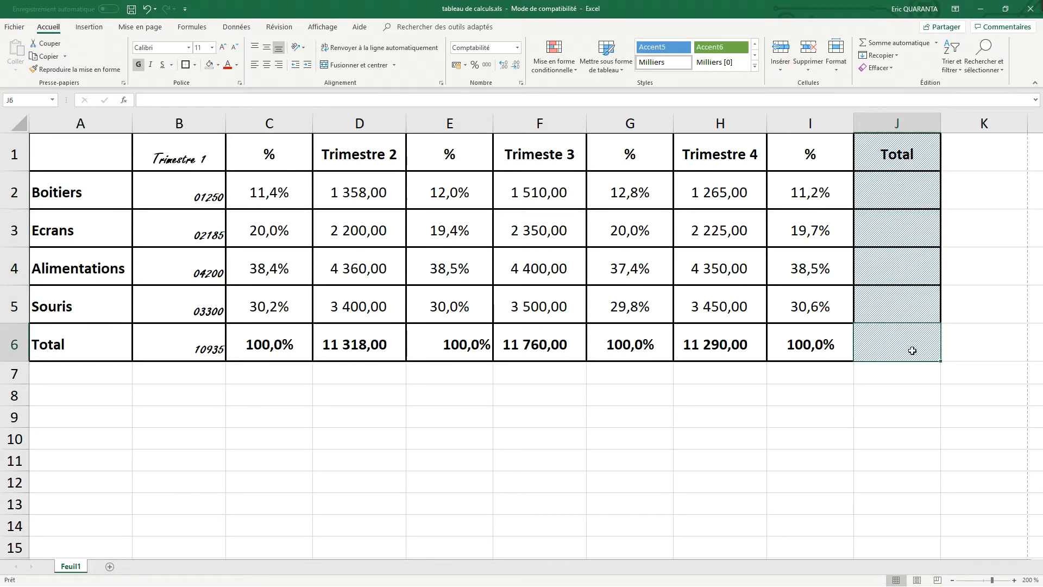
pyautogui.click(887, 164)
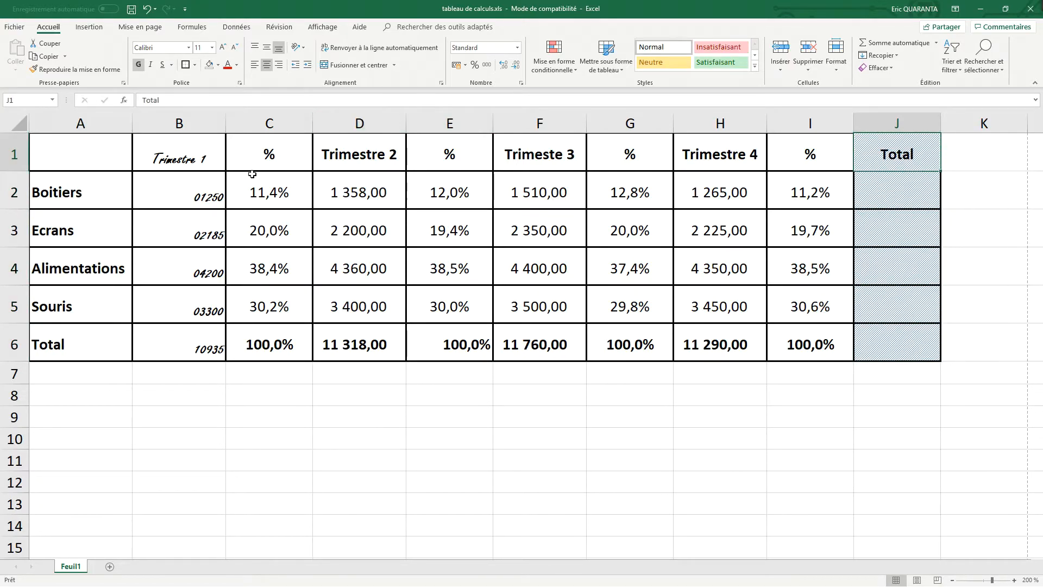
# - Open the fill settings of the cell format for the whole table, A1:J6, and look at its fill effects
pyautogui.moveTo(103, 161); pyautogui.dragTo(908, 347)
pyautogui.rightClick(911, 352)
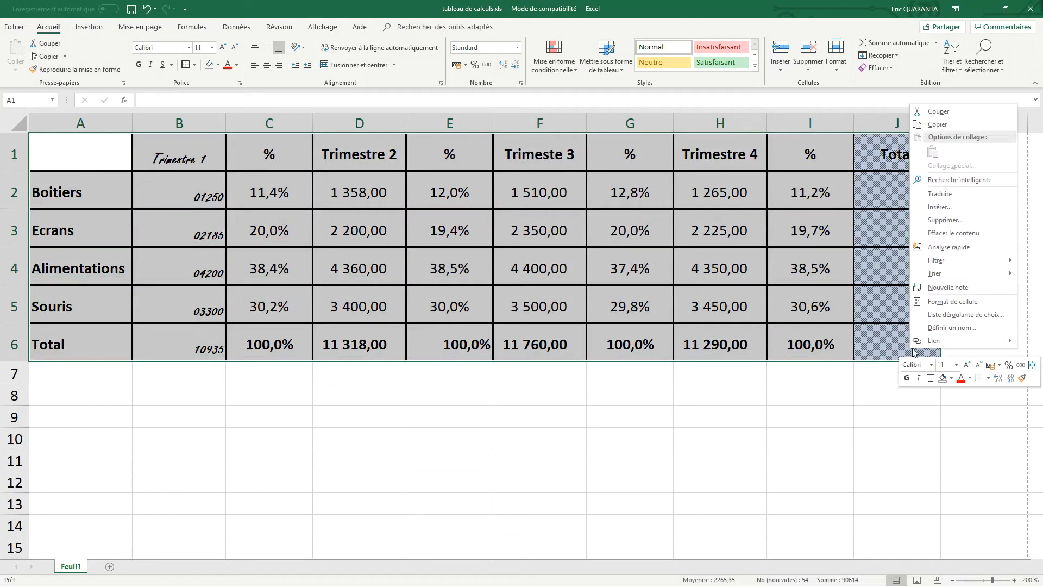
pyautogui.click(950, 302)
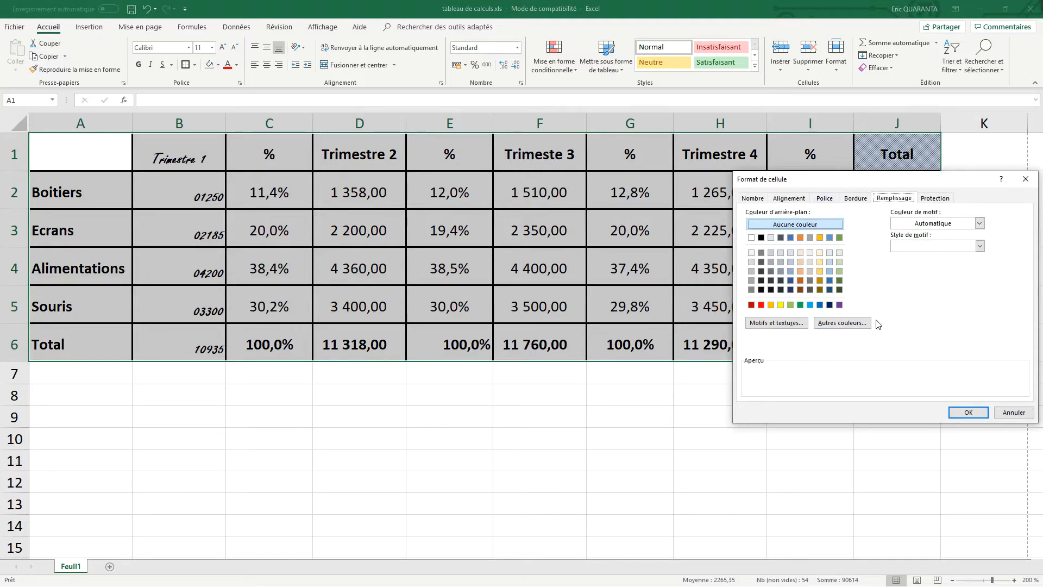
pyautogui.click(797, 326)
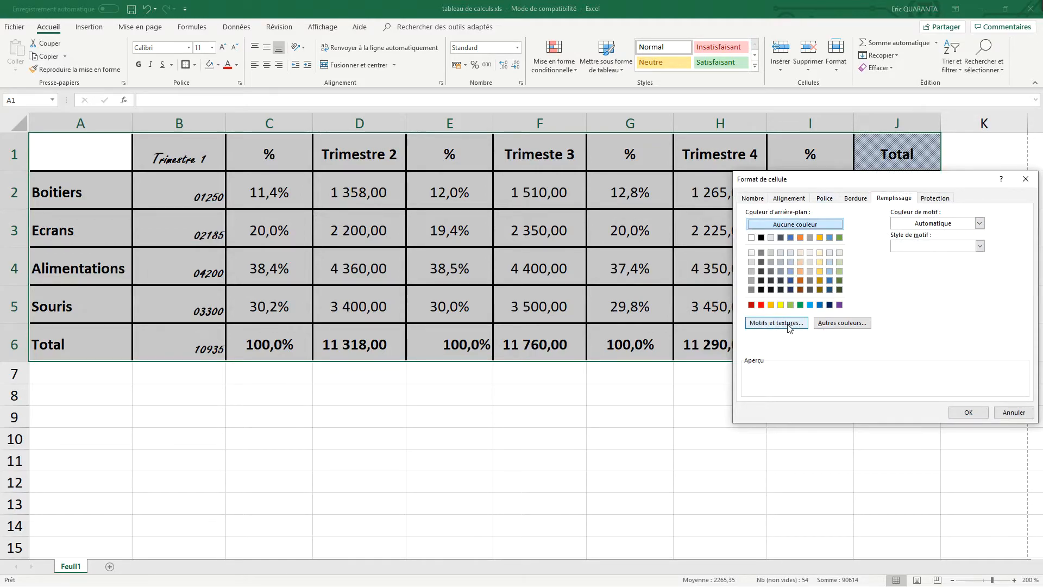
pyautogui.click(1025, 173)
# - Try a custom blue with RVB values 77, 106, 229 as the pattern color
pyautogui.click(979, 246)
pyautogui.click(918, 235)
pyautogui.click(920, 225)
pyautogui.click(918, 330)
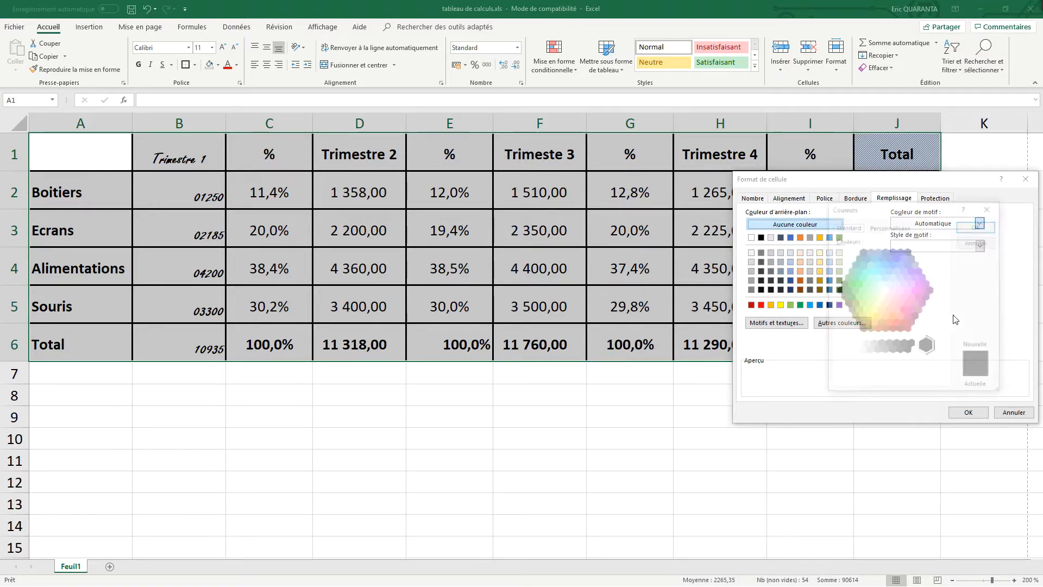
pyautogui.click(893, 278)
pyautogui.click(889, 226)
pyautogui.moveTo(879, 292); pyautogui.dragTo(894, 264)
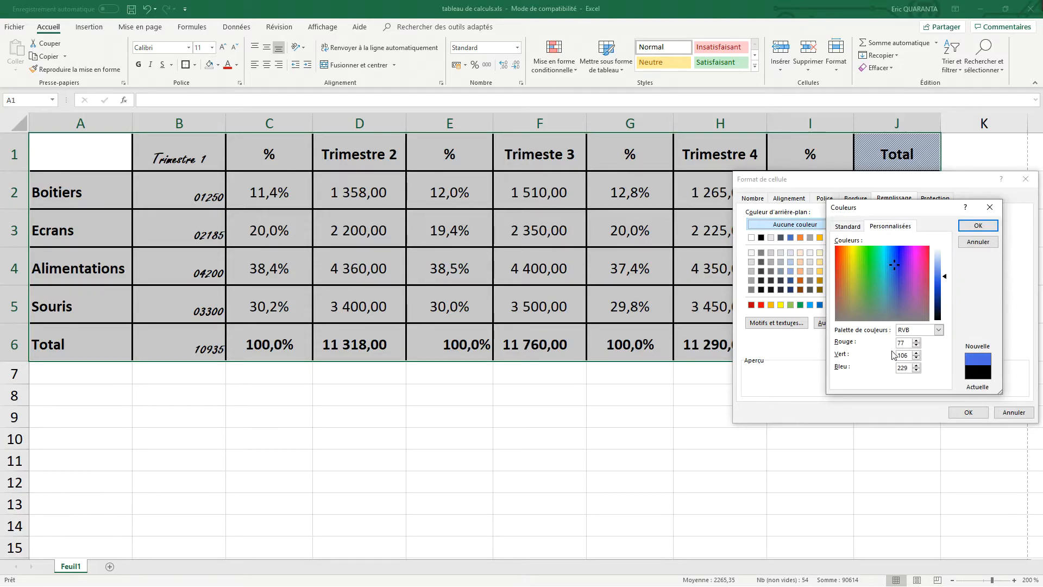
pyautogui.click(981, 246)
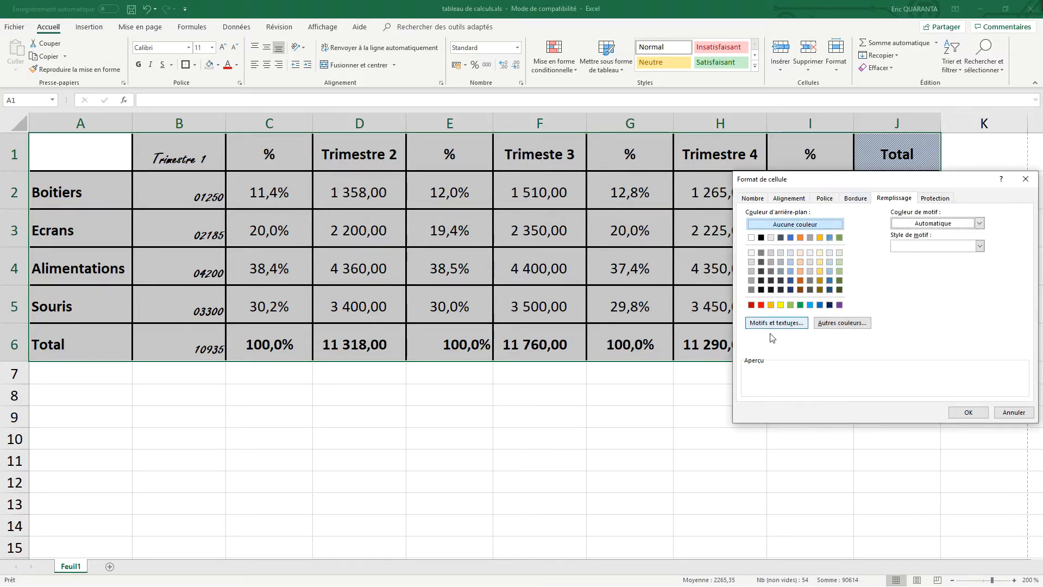
# - Define a horizontal two-color gradient for A1:J6 with a custom pink as color 1 and blue as color 2
pyautogui.click(803, 324)
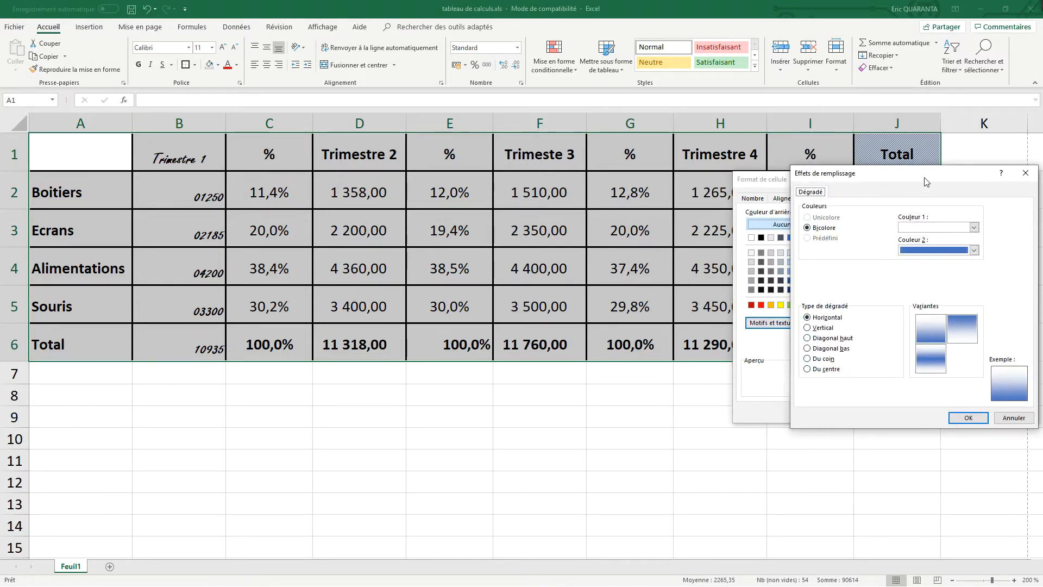
pyautogui.moveTo(934, 180); pyautogui.dragTo(752, 189)
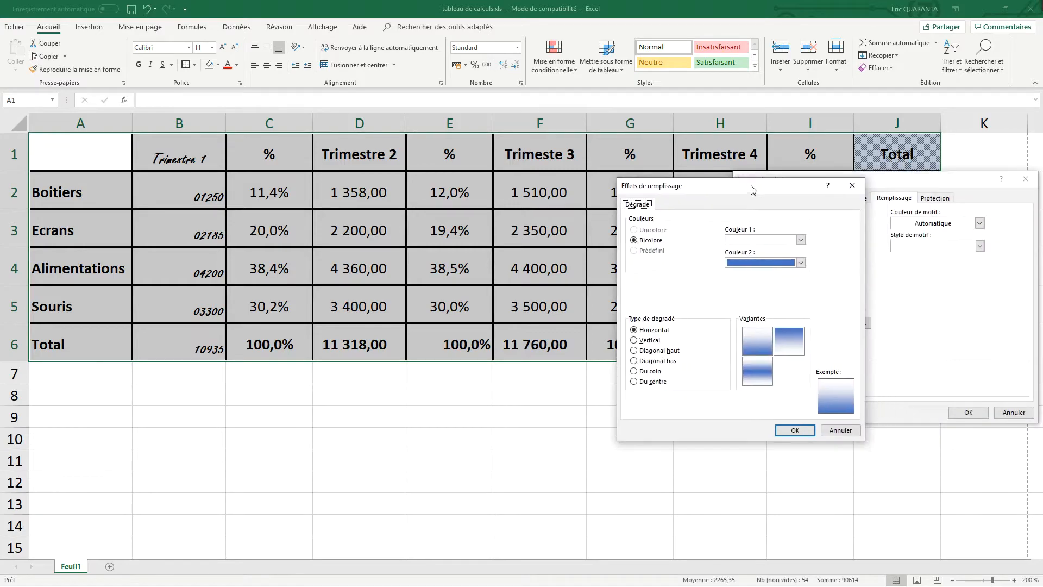
pyautogui.click(801, 263)
pyautogui.click(796, 238)
pyautogui.click(799, 239)
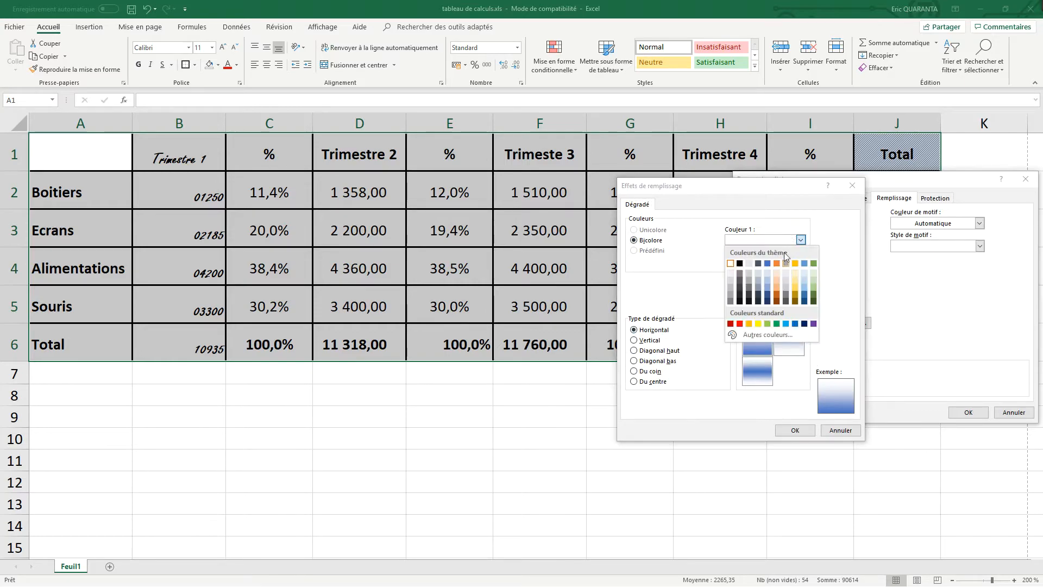
pyautogui.click(760, 336)
pyautogui.click(900, 317)
pyautogui.click(902, 303)
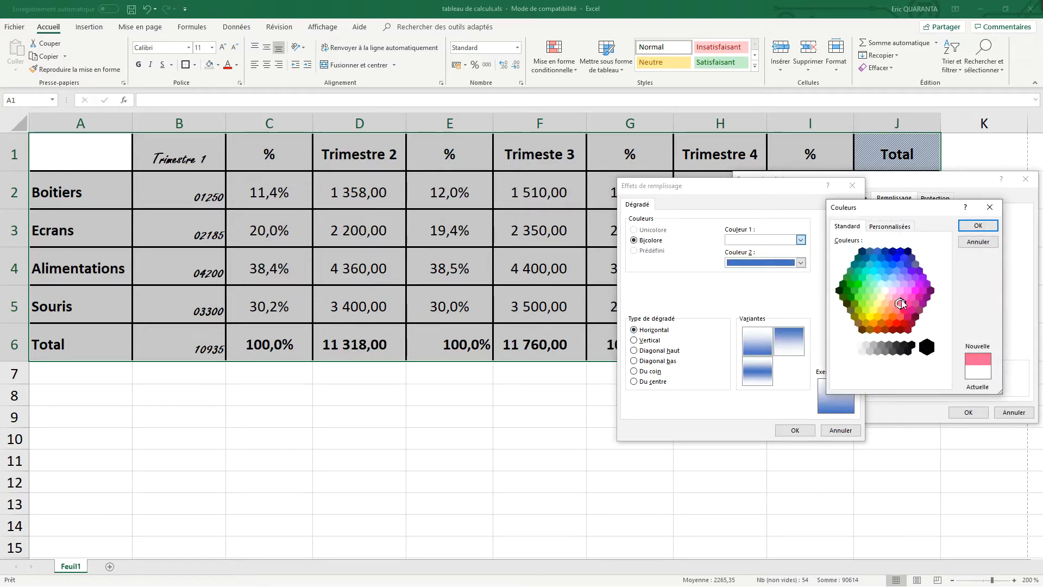
pyautogui.click(978, 226)
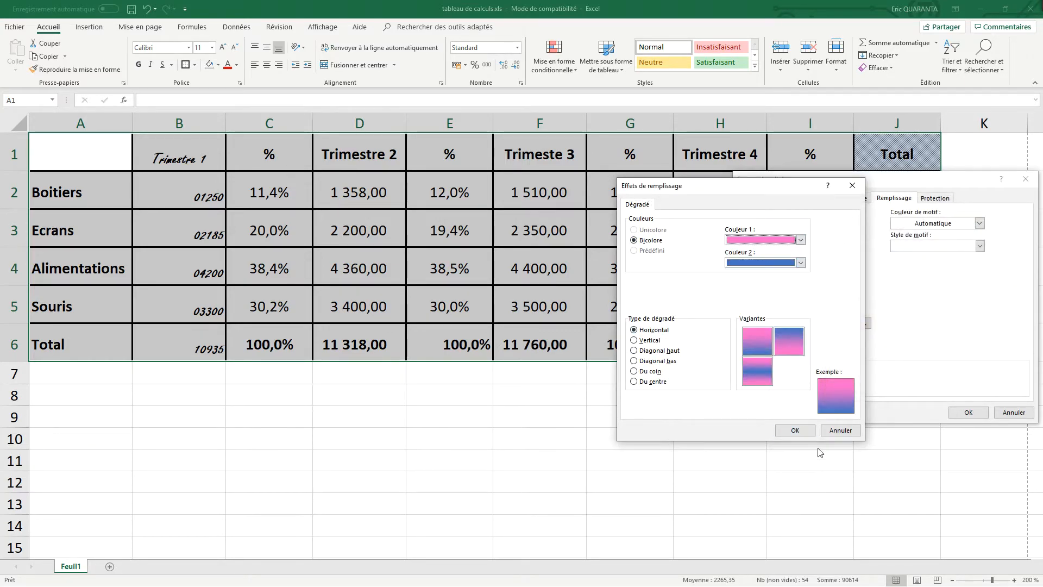
pyautogui.click(795, 430)
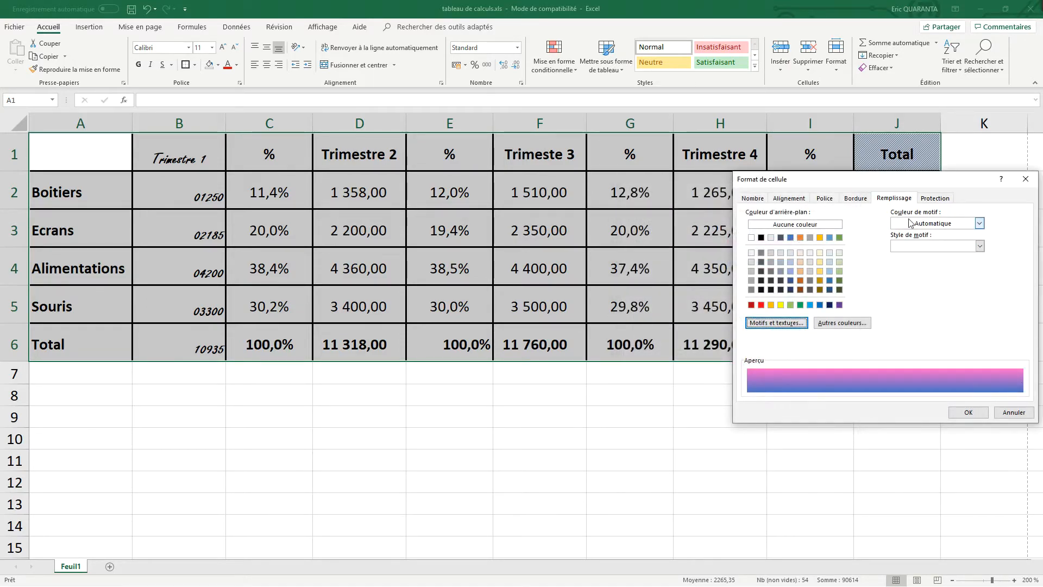
# - Discard the gradient fill and turn on the Masquée protection option for the cells of A1:J6
pyautogui.click(1008, 414)
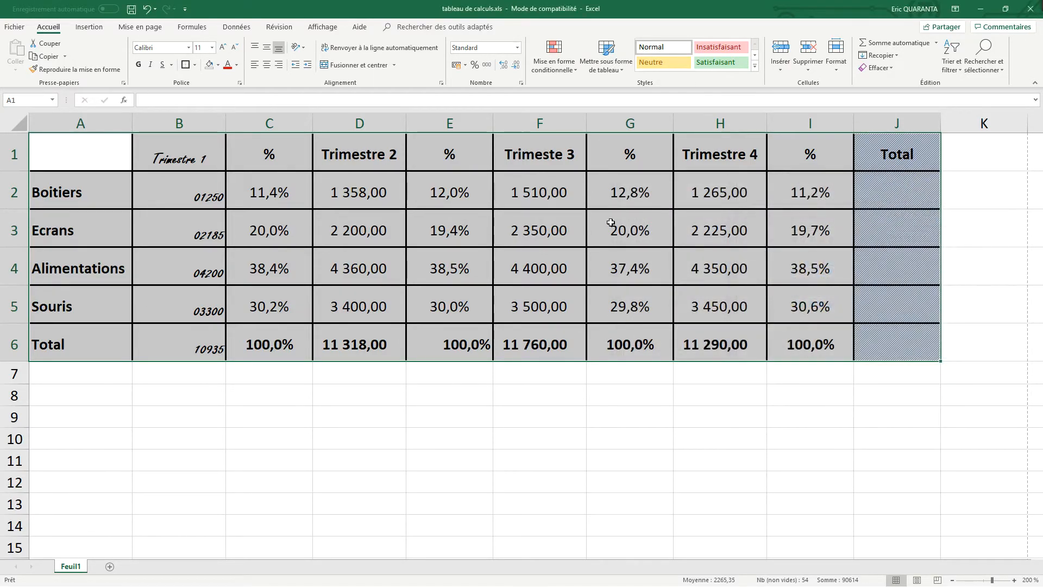
pyautogui.click(580, 334)
pyautogui.moveTo(76, 146); pyautogui.dragTo(937, 339)
pyautogui.rightClick(937, 339)
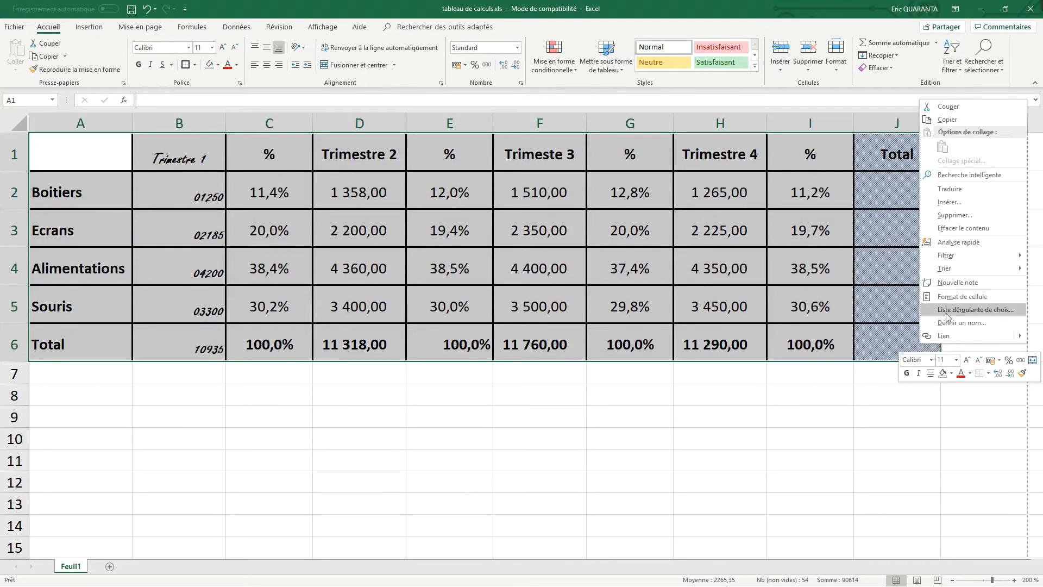
pyautogui.click(960, 301)
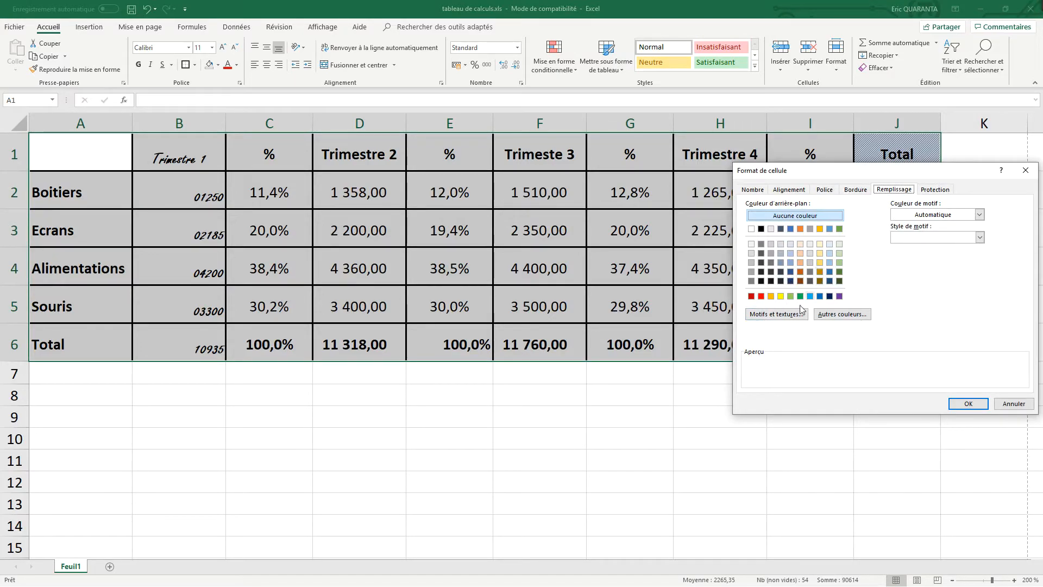
pyautogui.click(937, 189)
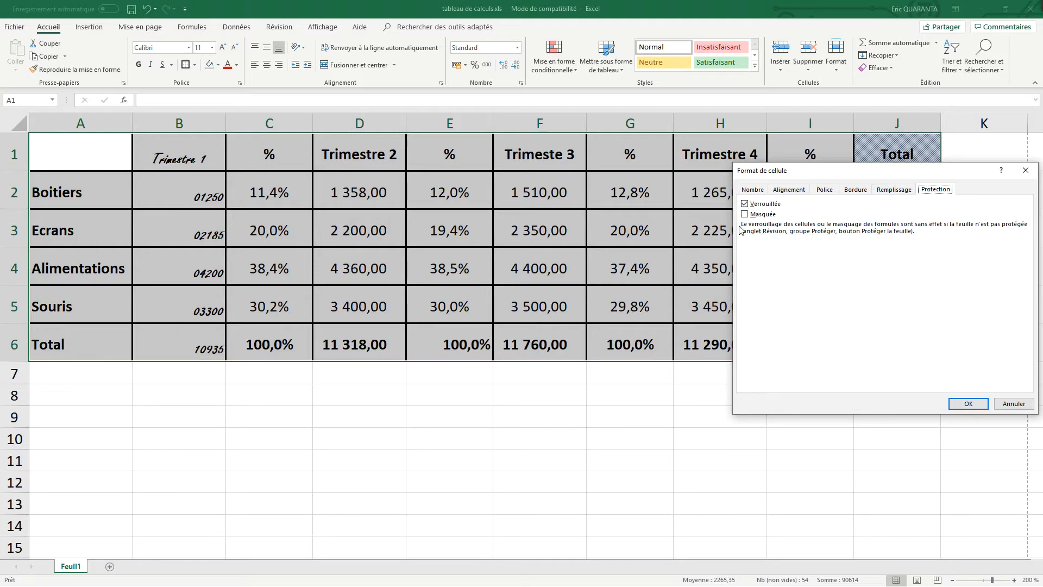
pyautogui.moveTo(851, 176); pyautogui.dragTo(710, 284)
pyautogui.click(606, 324)
pyautogui.click(823, 514)
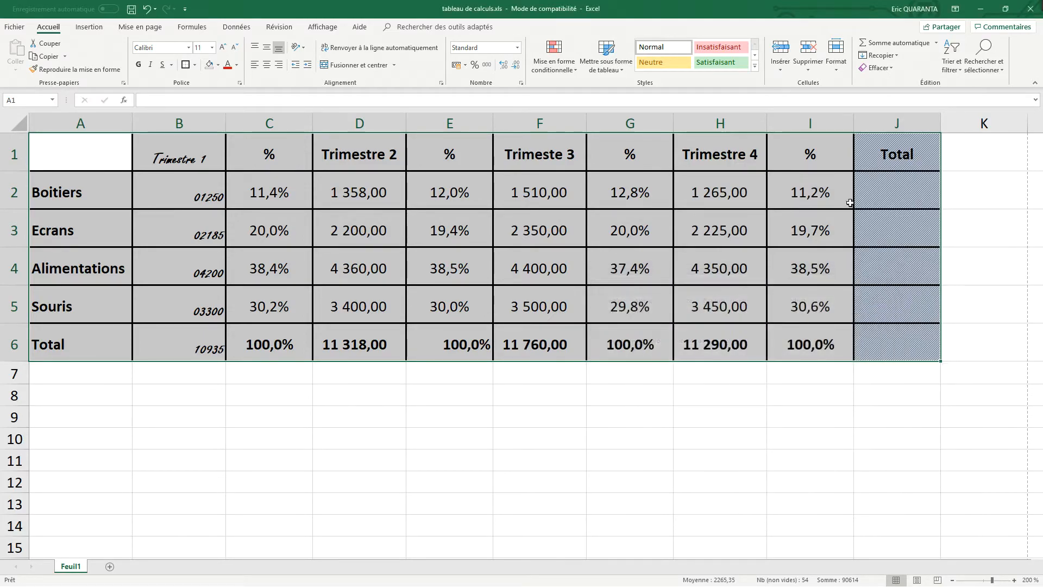
# - Test whether the table can still be edited by entering 123 and 412501 in H4
pyautogui.click(814, 185)
pyautogui.moveTo(45, 167); pyautogui.dragTo(915, 350)
pyautogui.click(790, 289)
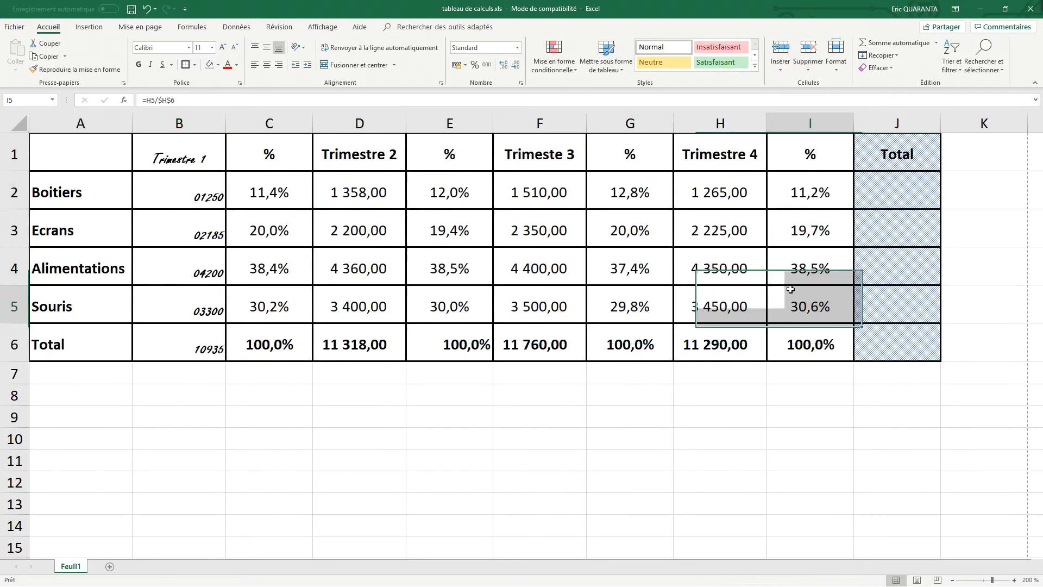
pyautogui.click(730, 274)
pyautogui.write('123')
pyautogui.press('Return')
pyautogui.click(733, 270)
pyautogui.write('412 501')
pyautogui.press('Return')
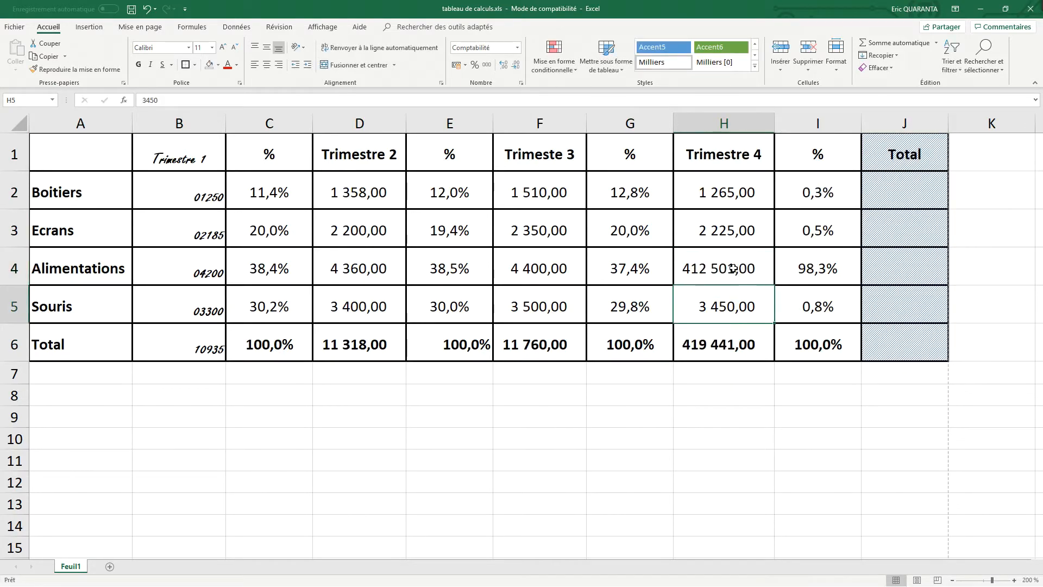
# - Enter 4125 in H5 and 41253 in H4
pyautogui.write('4125')
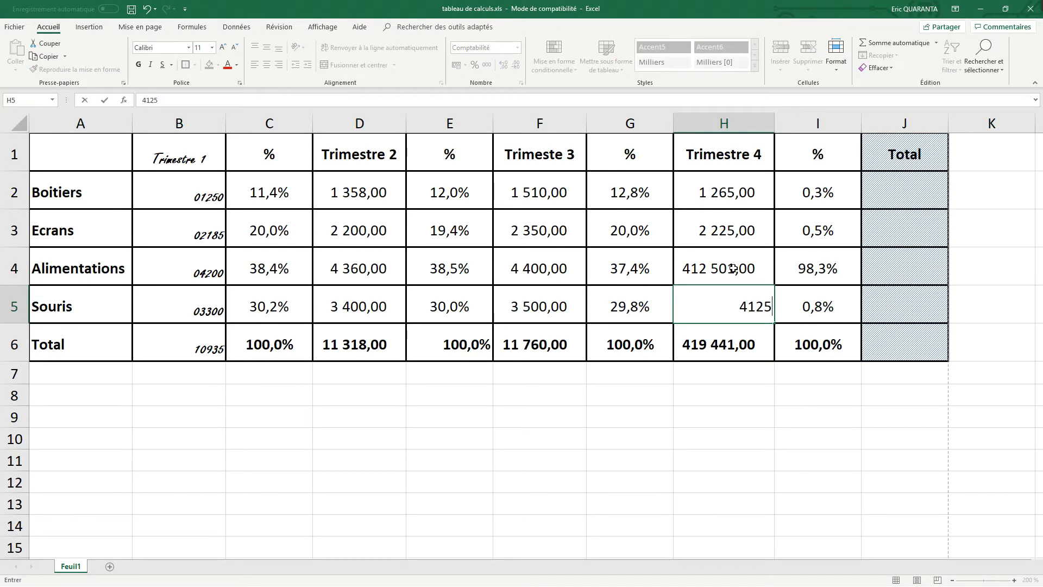
pyautogui.click(738, 253)
pyautogui.write('41253')
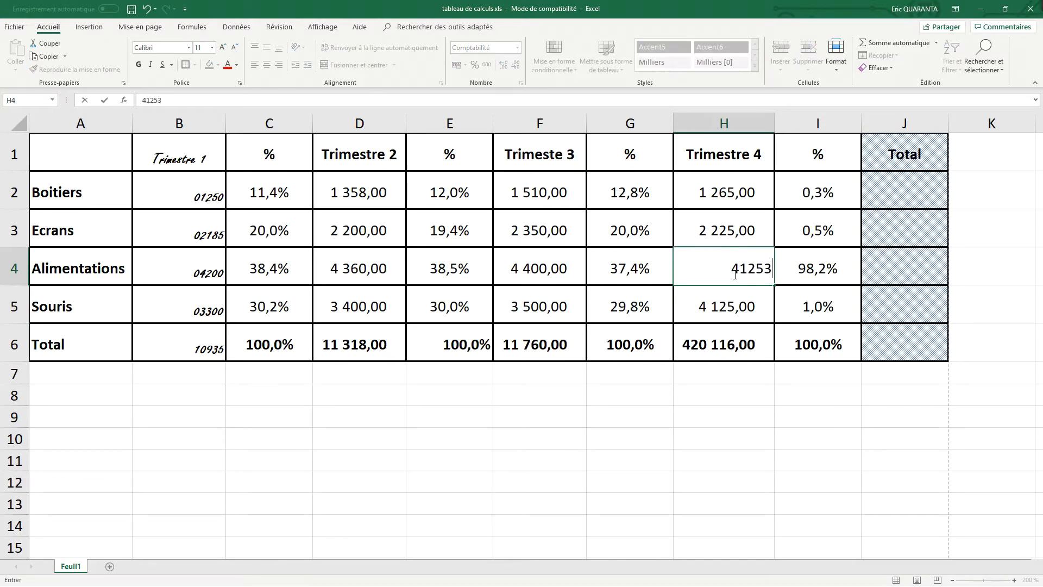
pyautogui.press('Return')
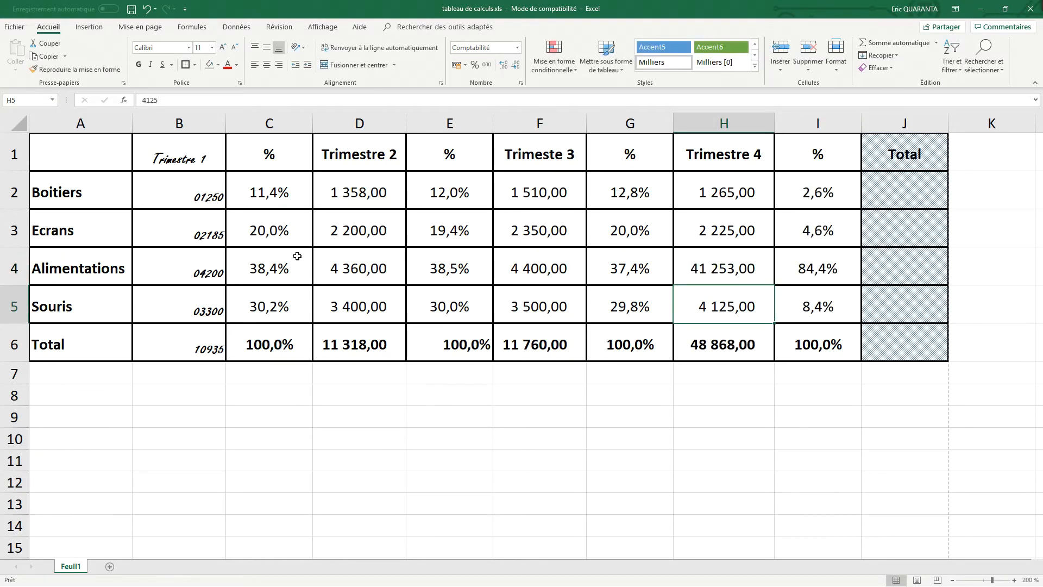
# - Check the protection settings in the cell format of A1:J6 and close them without changes
pyautogui.moveTo(130, 161); pyautogui.dragTo(907, 340)
pyautogui.rightClick(908, 340)
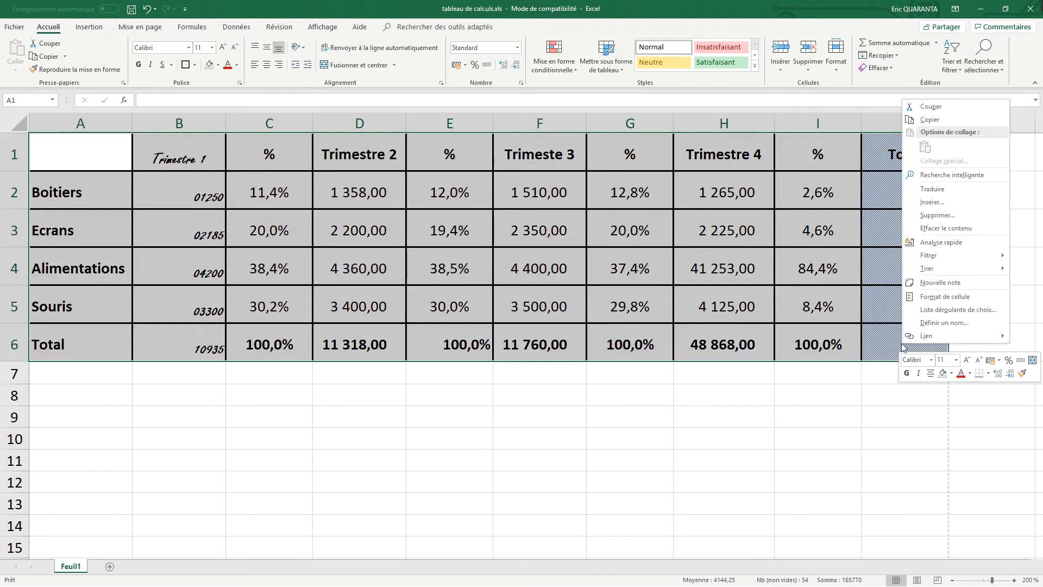
pyautogui.click(942, 296)
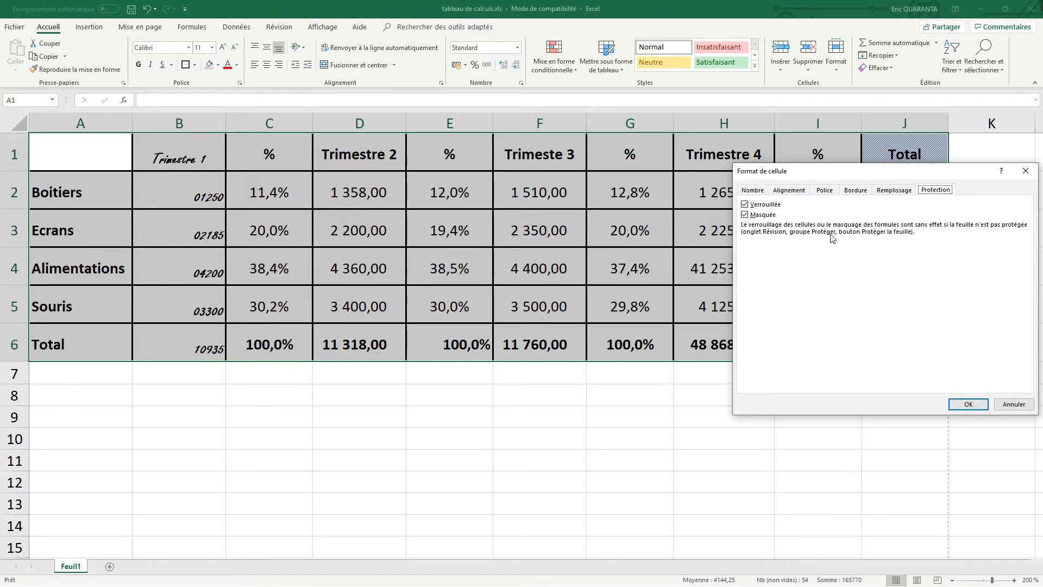
pyautogui.click(1028, 177)
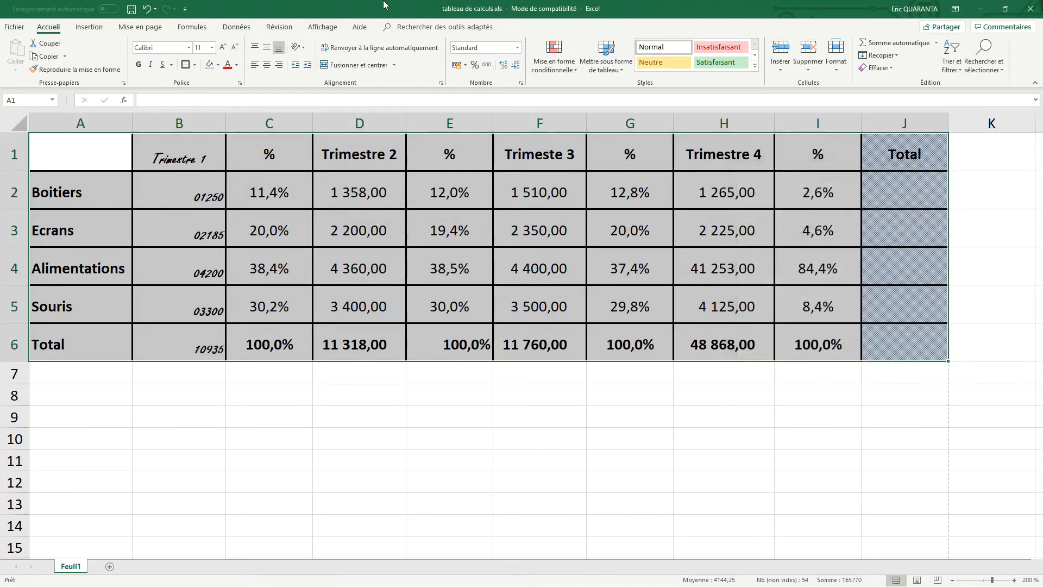
# - Protect the sheet Feuil1 without a password, keeping the default permissions to select locked and unlocked cells
pyautogui.click(279, 27)
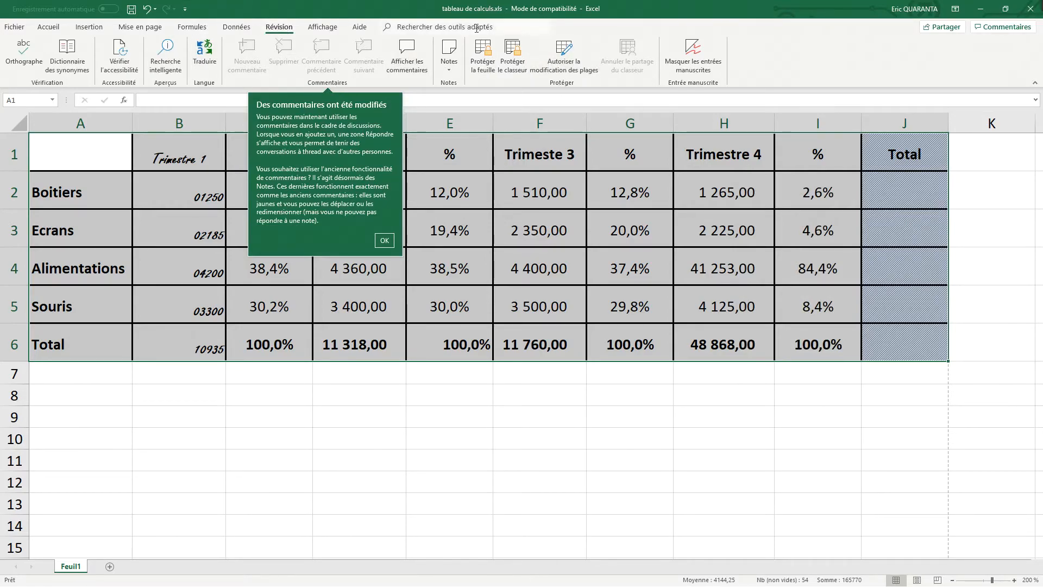
pyautogui.click(385, 240)
pyautogui.click(479, 60)
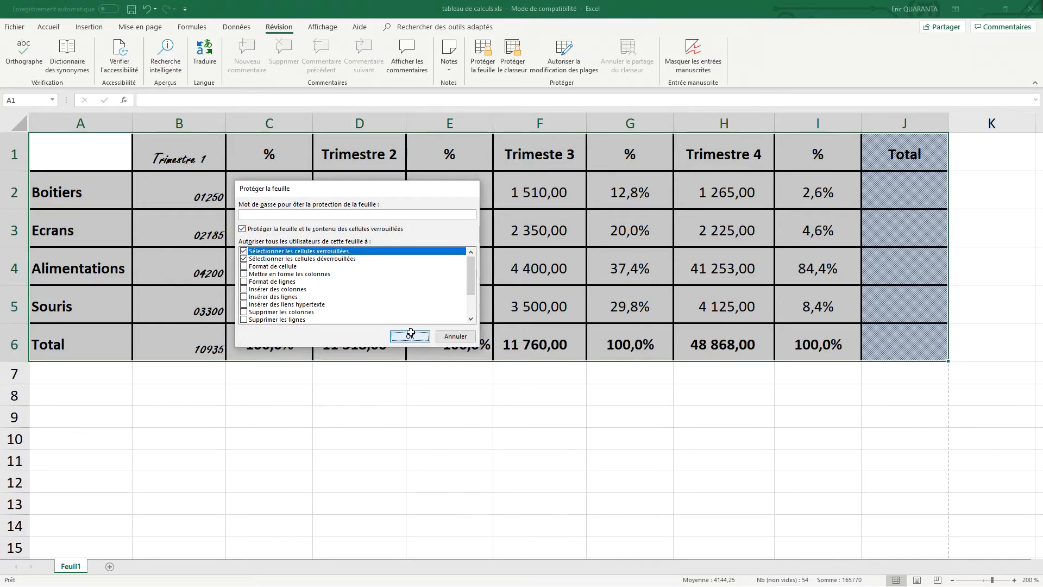
pyautogui.click(402, 336)
# - Try to edit cells I5, H4 and E2 to test the sheet protection
pyautogui.click(830, 311)
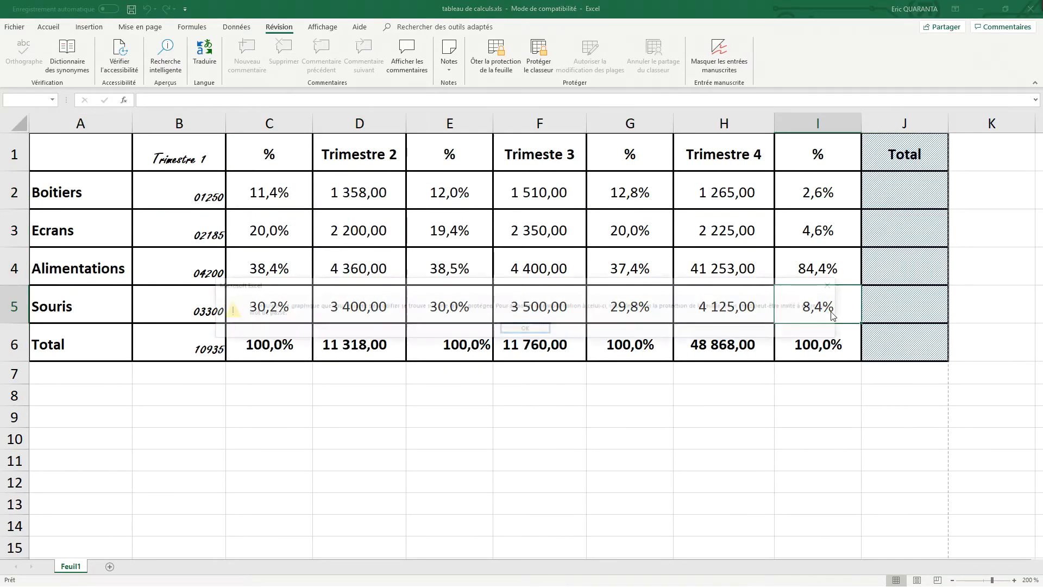
pyautogui.click(720, 268)
pyautogui.doubleClick(720, 268)
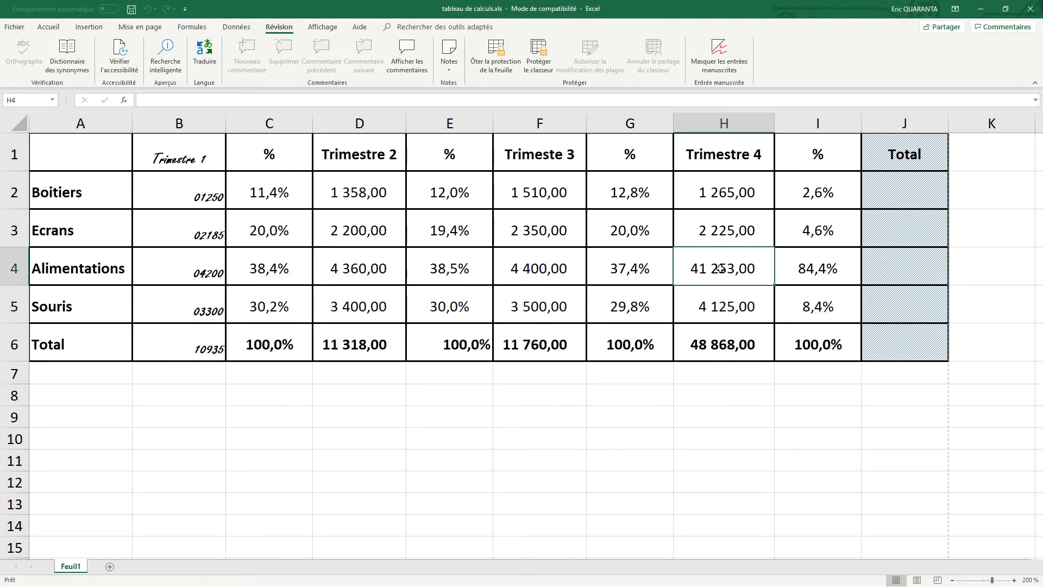
pyautogui.press('Return')
pyautogui.click(479, 194)
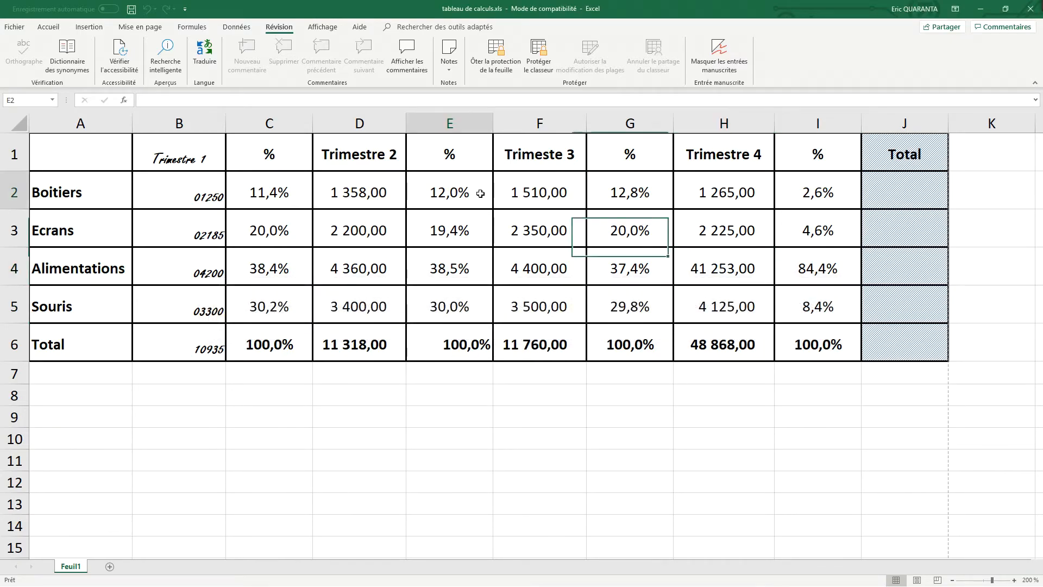
pyautogui.doubleClick(480, 196)
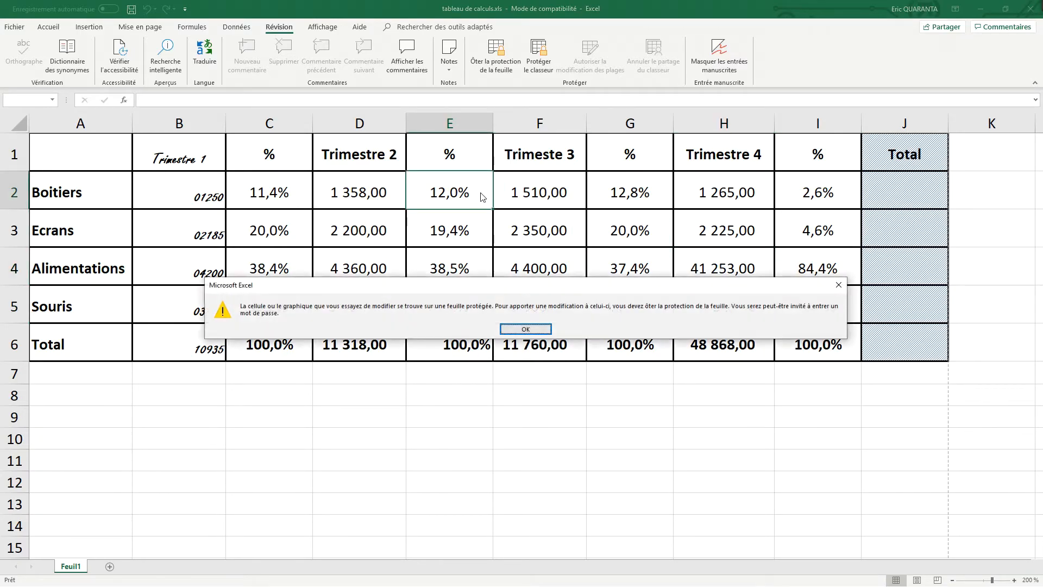
pyautogui.click(544, 336)
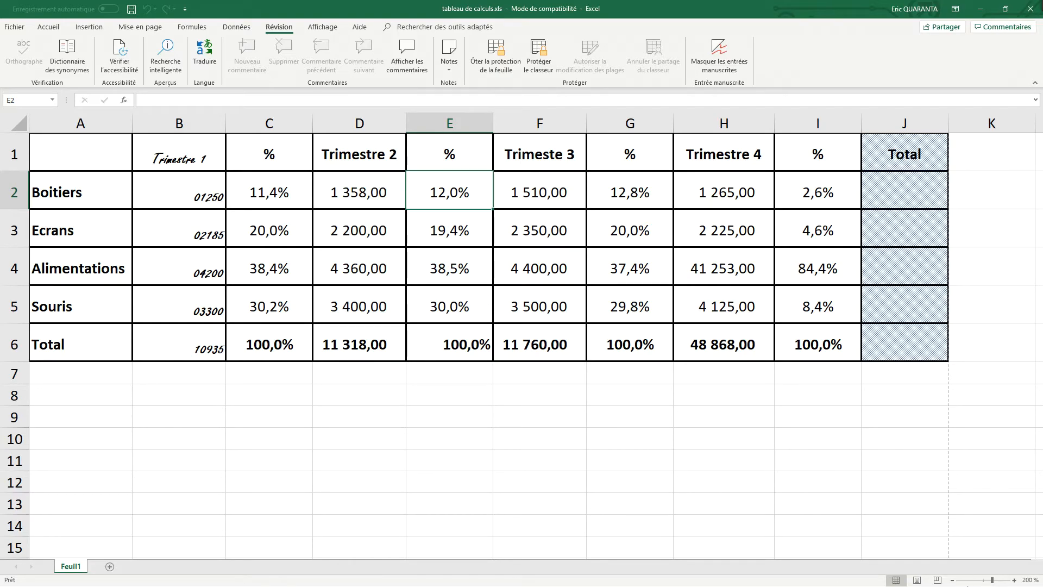
# - Select the table A1:J6 and remove the protection from the sheet
pyautogui.moveTo(108, 165); pyautogui.dragTo(917, 358)
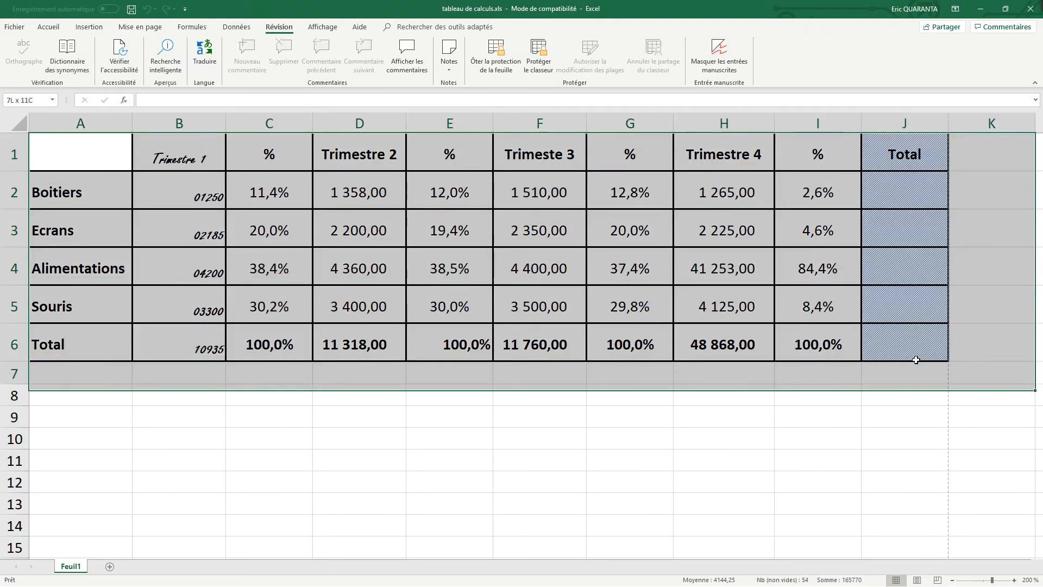
pyautogui.click(500, 64)
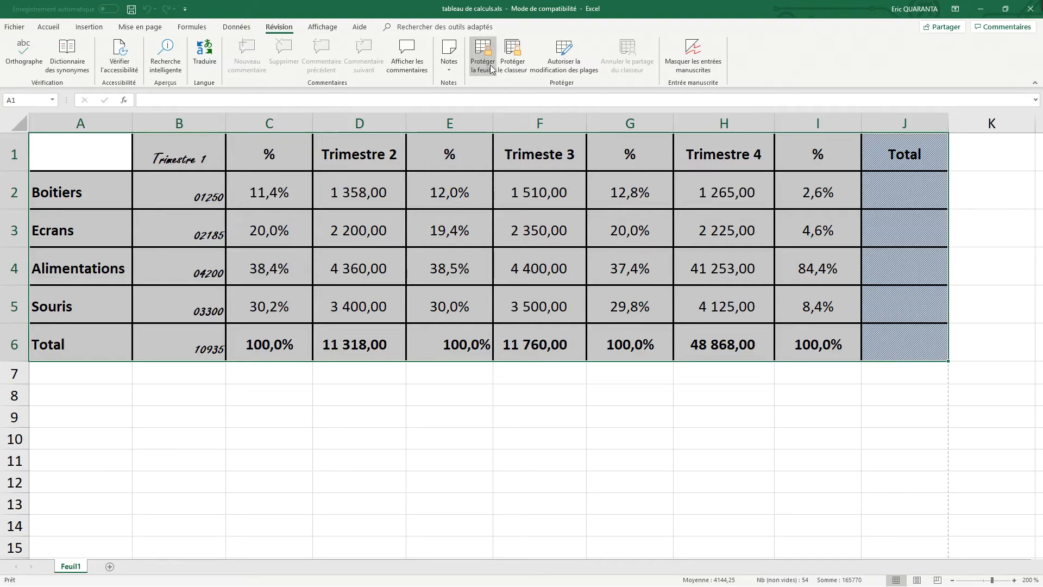
# - Insert a new blank worksheet, place it after Feuil1 and return to Feuil1
pyautogui.rightClick(76, 566)
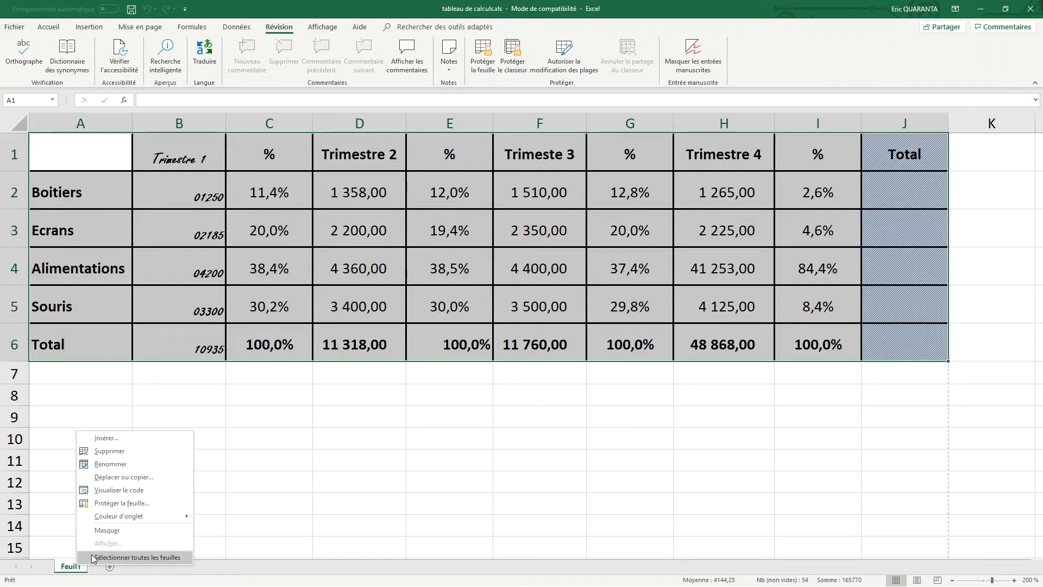
pyautogui.click(117, 439)
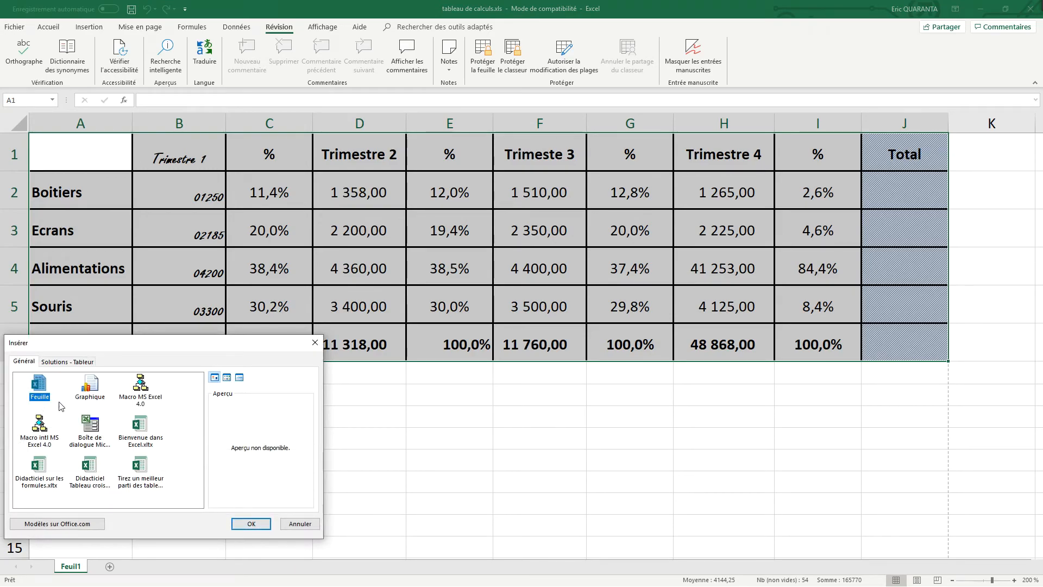
pyautogui.click(251, 523)
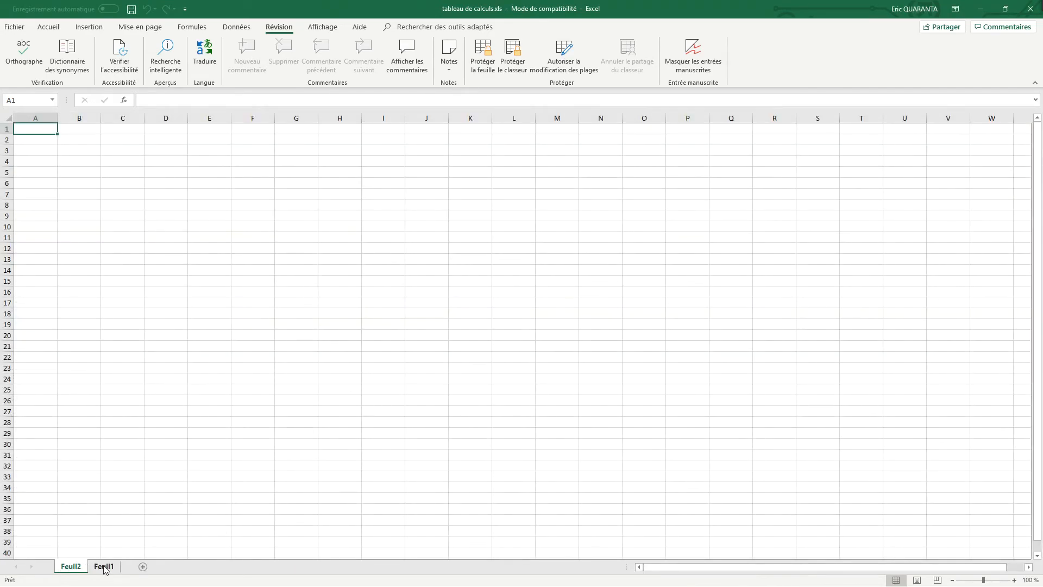
pyautogui.moveTo(126, 568); pyautogui.dragTo(125, 569)
pyautogui.click(71, 566)
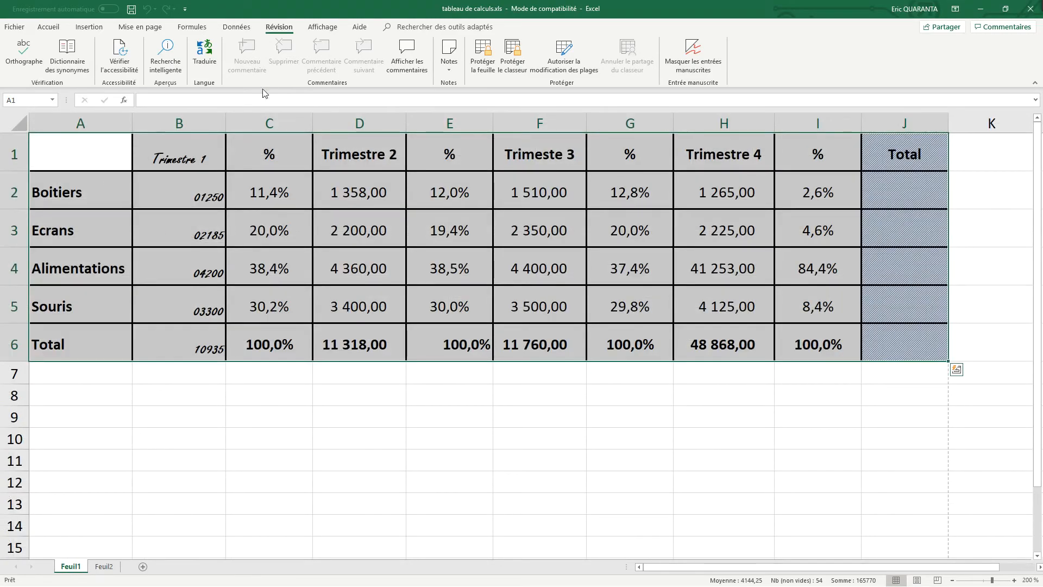
# - Protect the sheet Feuil1 with the default permissions and test it by trying to edit E4
pyautogui.click(492, 48)
pyautogui.click(407, 336)
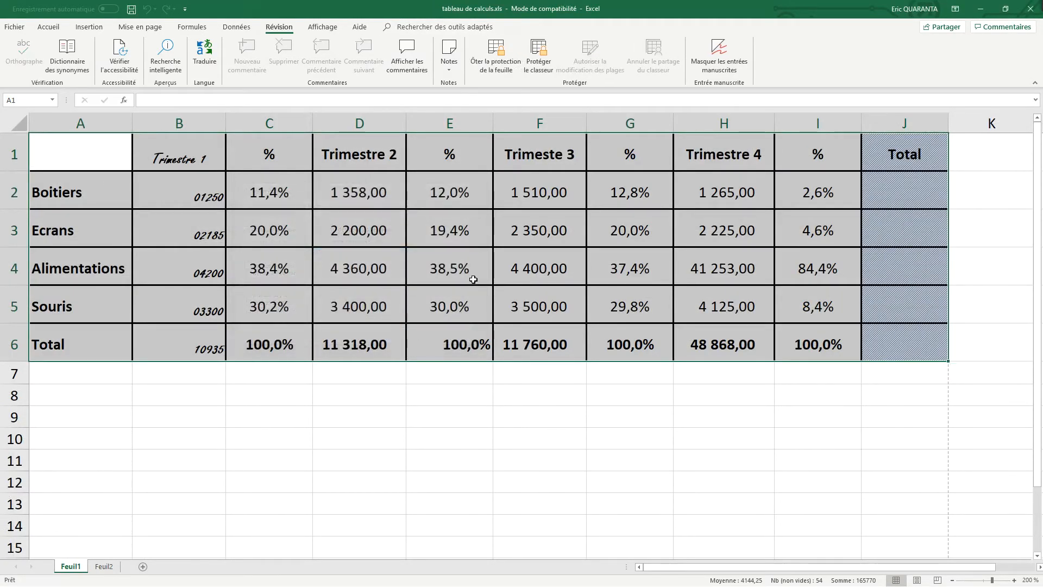
pyautogui.click(474, 270)
pyautogui.doubleClick(474, 270)
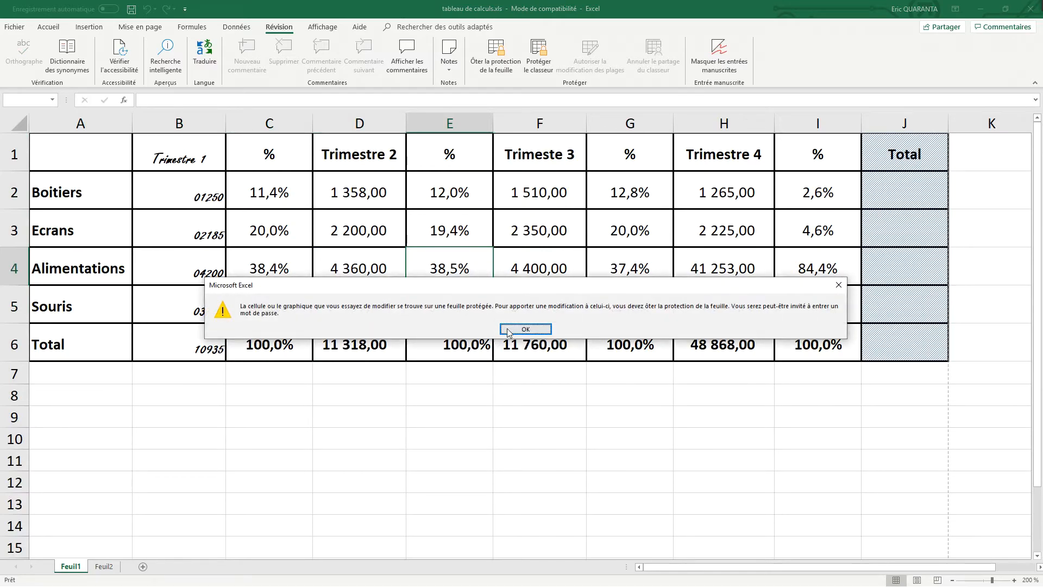
pyautogui.click(525, 329)
# - Test editing on the unprotected sheet Feuil2 by entering 455 in C7 and erasing it
pyautogui.click(104, 566)
pyautogui.click(130, 191)
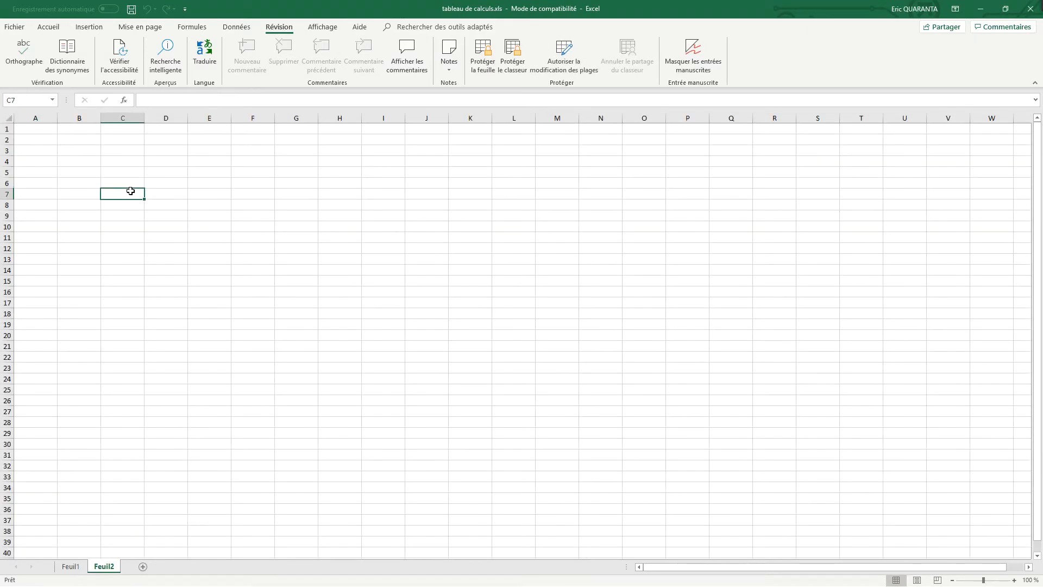
pyautogui.write('455')
pyautogui.press('Return')
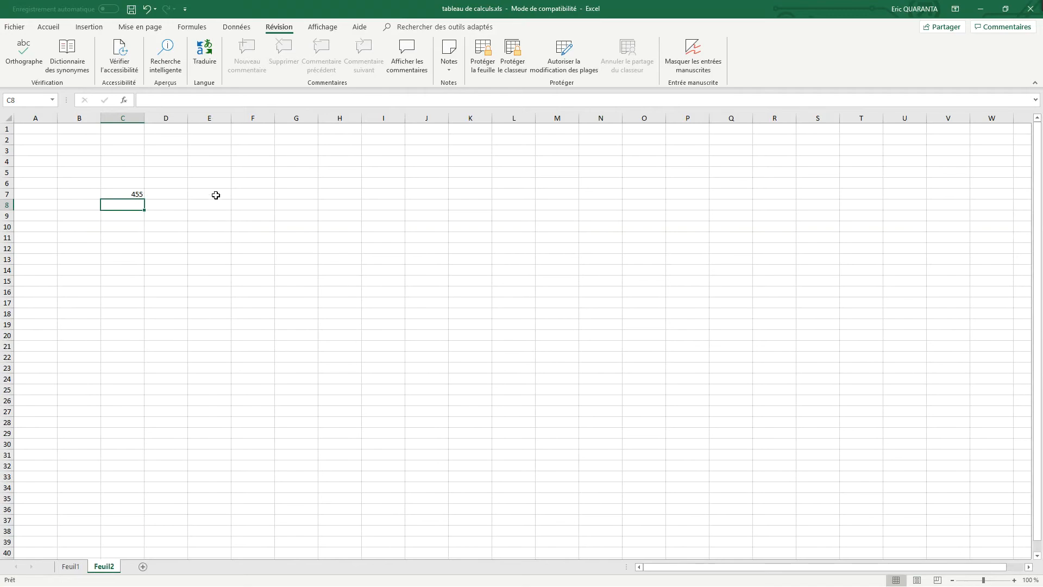
pyautogui.press('Up')
pyautogui.press('BackSpace')
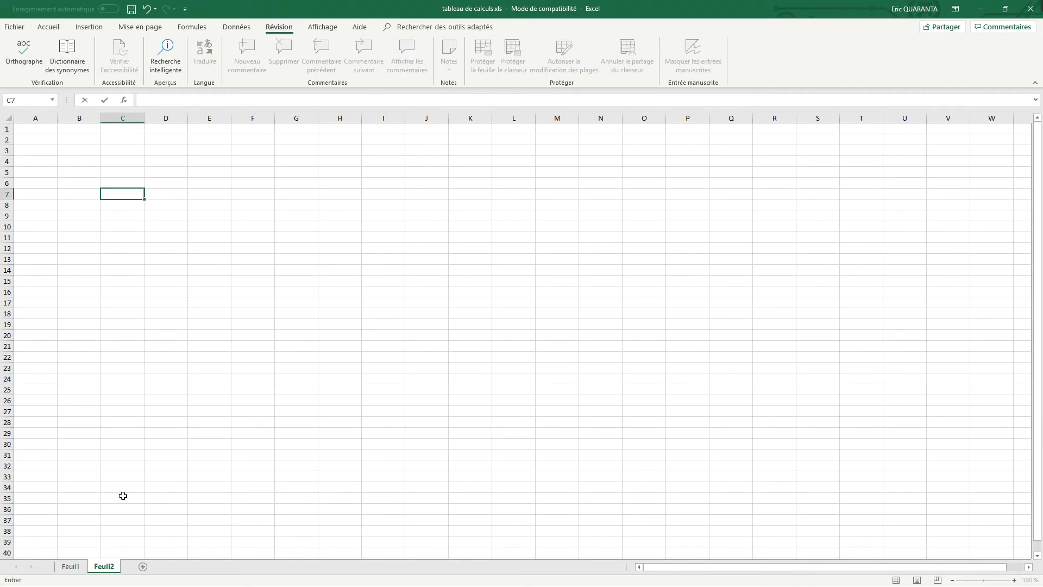
# - Protect the workbook structure from Feuil1, entering a password in the optional password field
pyautogui.click(72, 566)
pyautogui.moveTo(48, 149); pyautogui.dragTo(887, 337)
pyautogui.click(539, 57)
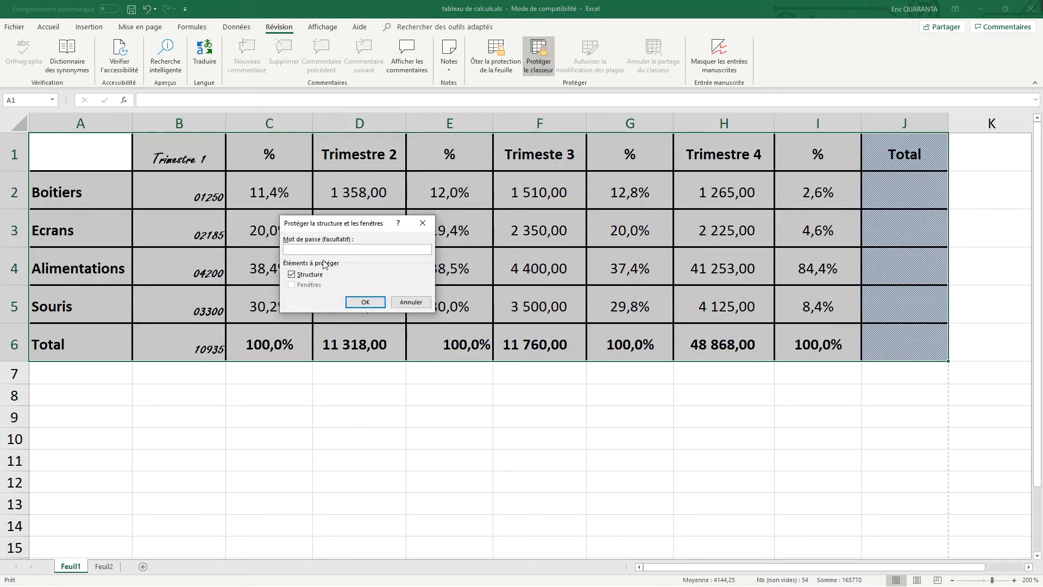
pyautogui.write('•••••')
pyautogui.click(363, 302)
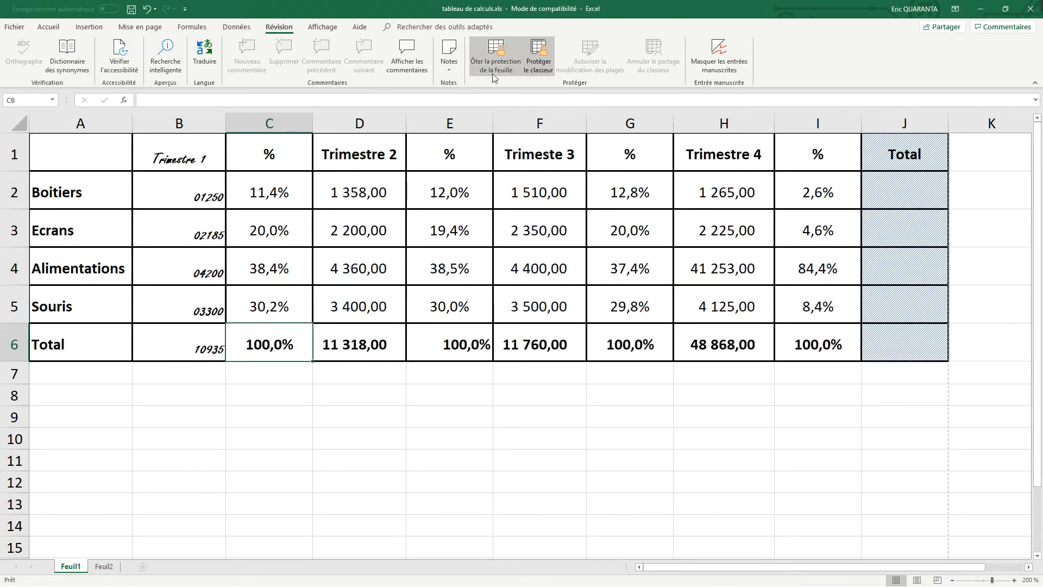
# - Try to edit cell E5 on Feuil1 to test the protection, and check cells in column G
pyautogui.click(474, 299)
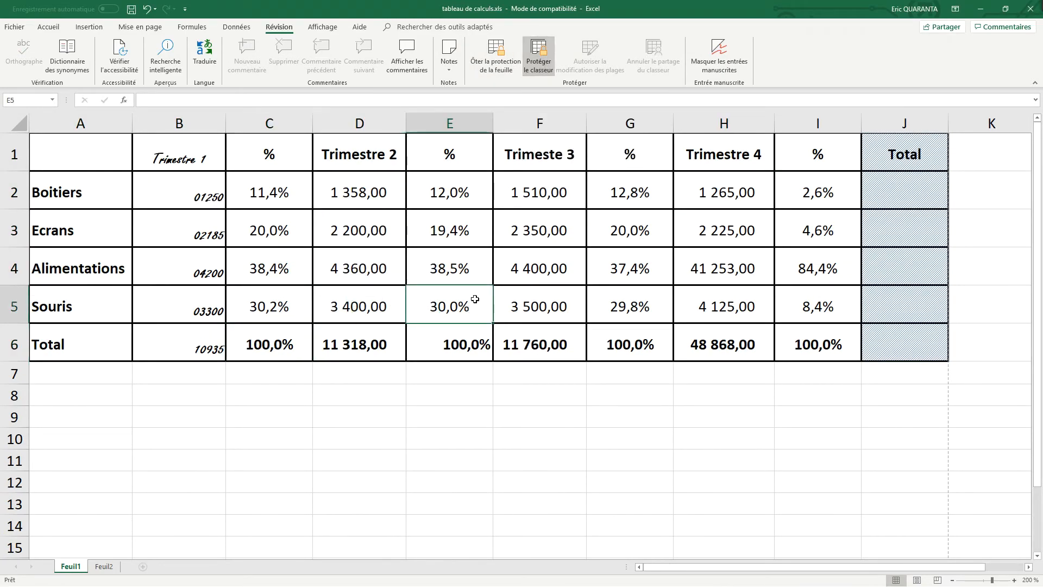
pyautogui.doubleClick(474, 298)
pyautogui.press('Return')
pyautogui.click(619, 213)
pyautogui.press('Down')
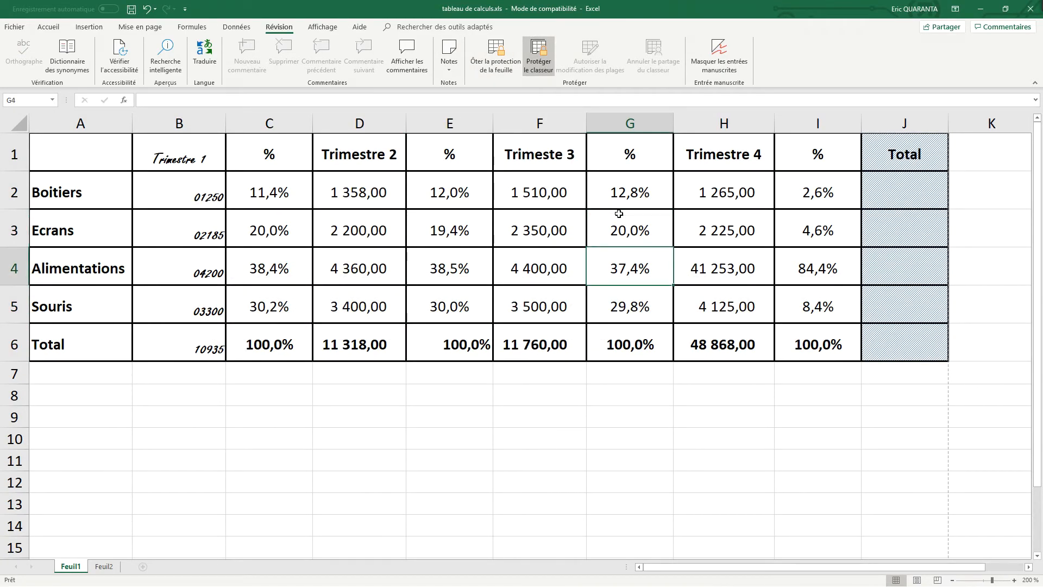
# - Check which sheet management commands the workbook protection leaves available for Feuil2 and Feuil1
pyautogui.rightClick(103, 566)
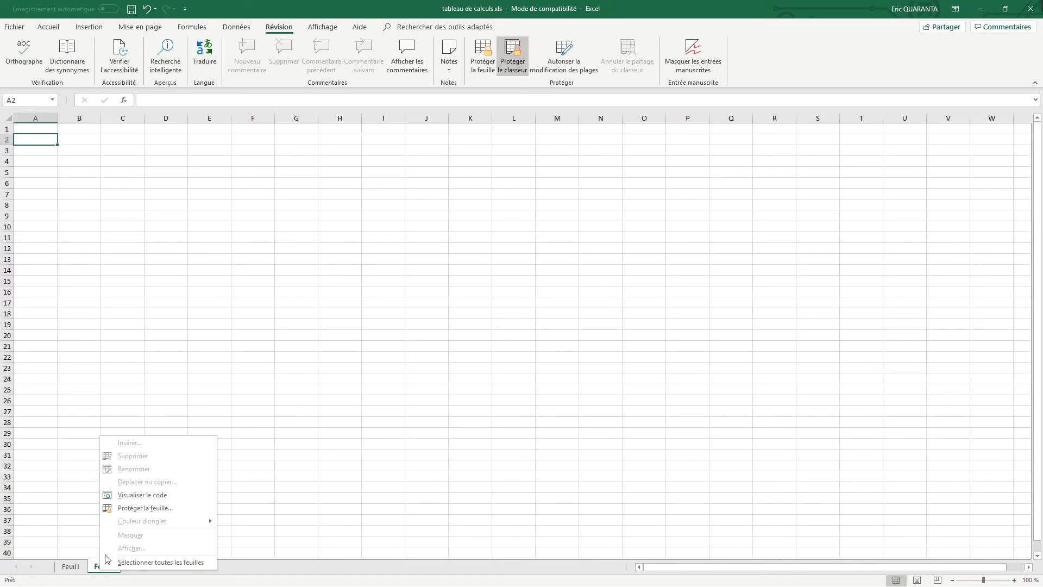
pyautogui.click(86, 441)
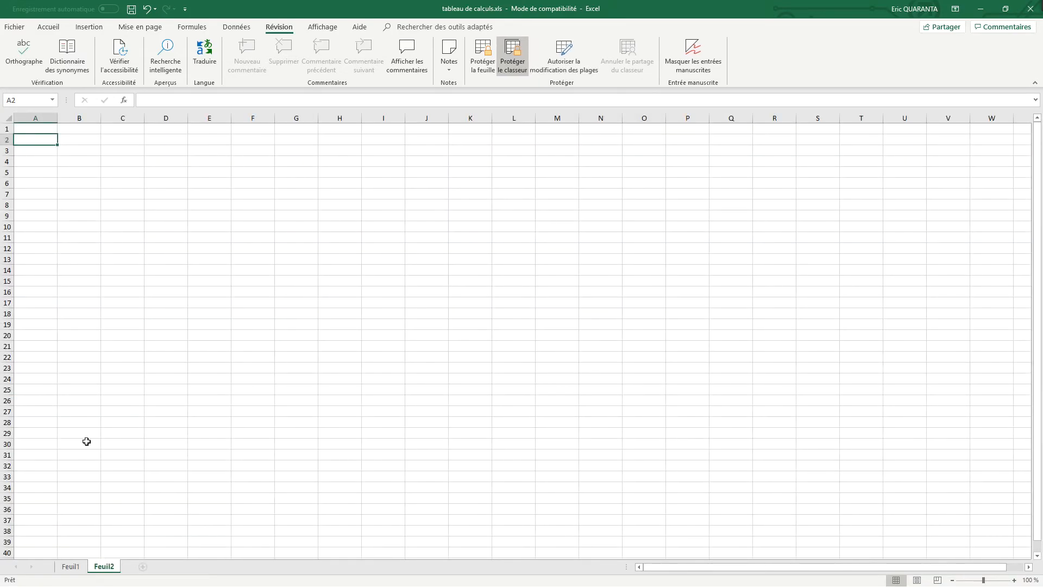
pyautogui.rightClick(86, 565)
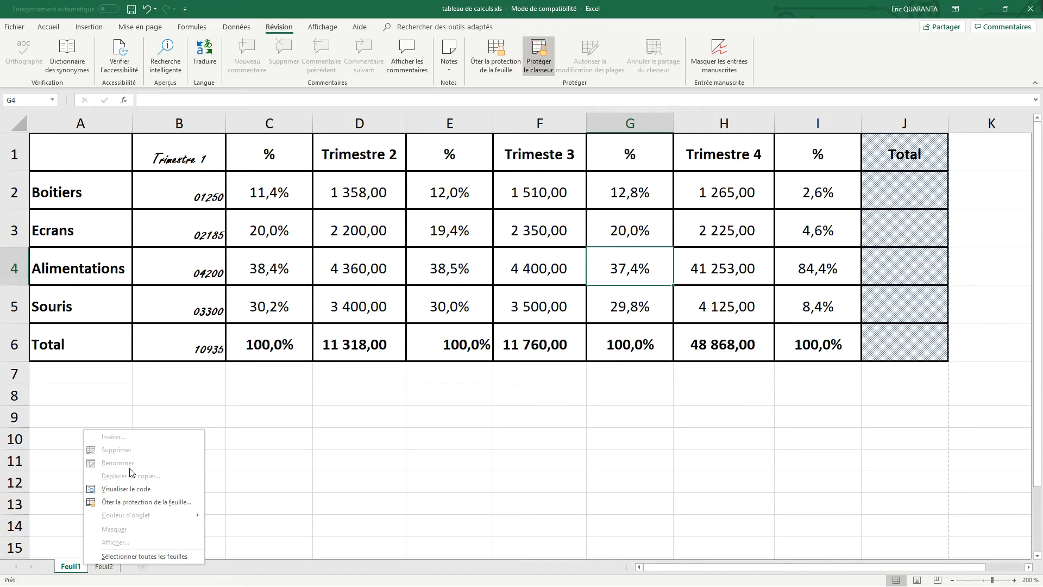
pyautogui.click(344, 412)
pyautogui.click(93, 569)
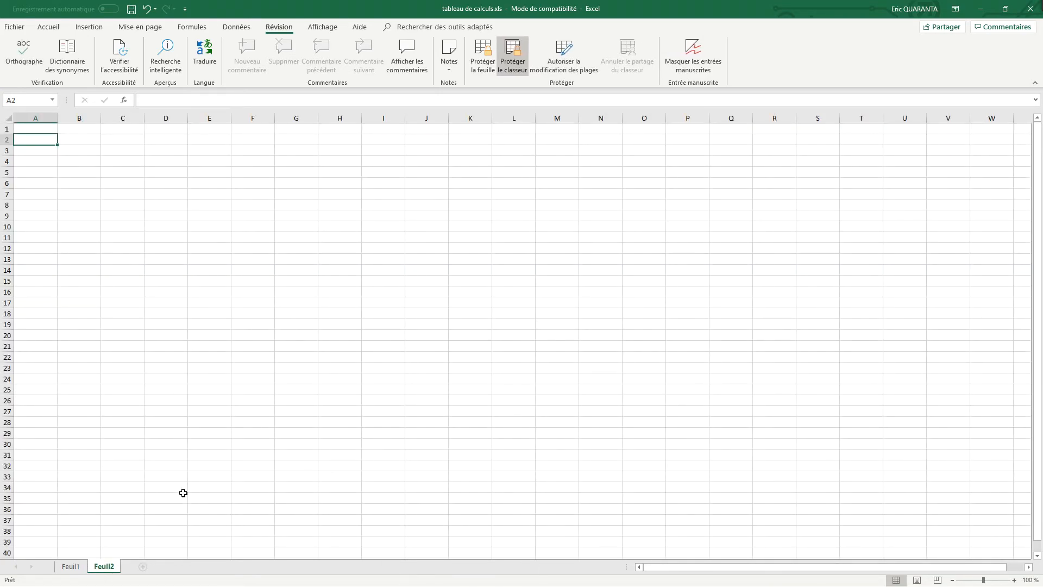
pyautogui.click(71, 566)
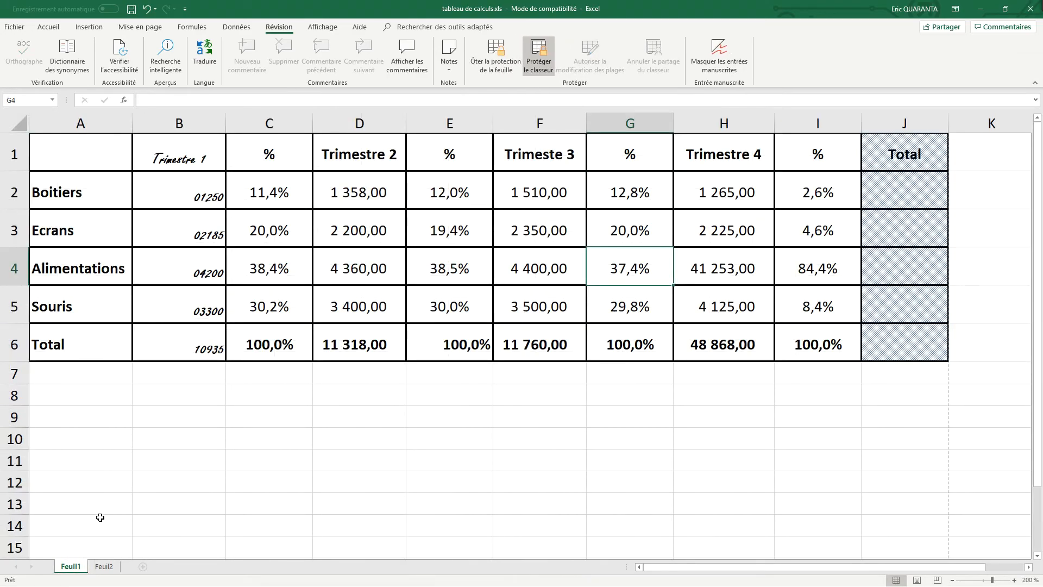
# - Test cell editing on Feuil2 under workbook protection by entering 45466 in D6
pyautogui.click(102, 567)
pyautogui.click(155, 182)
pyautogui.write('45466')
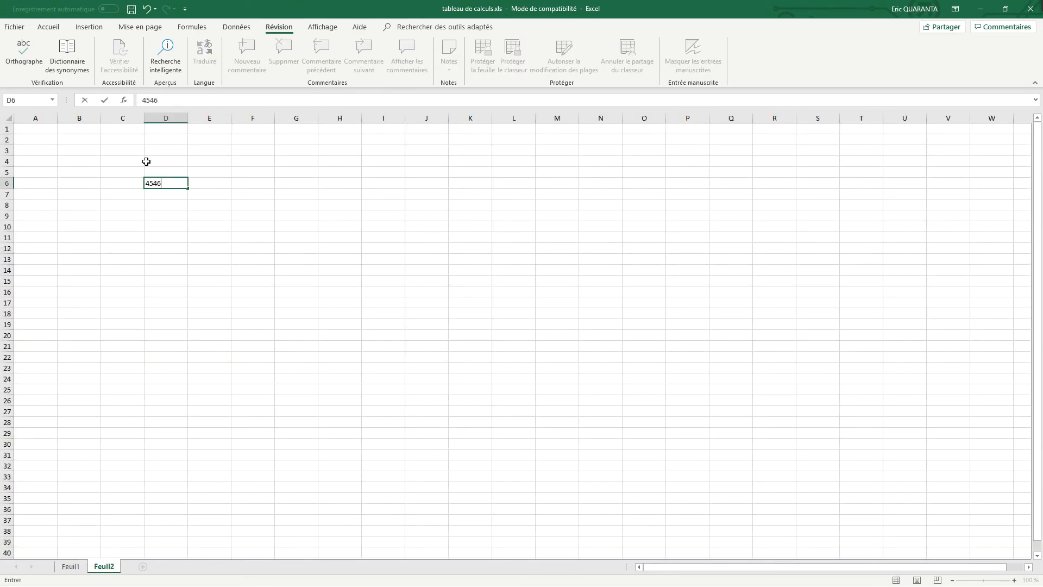
pyautogui.click(241, 236)
# - Protect the sheet Feuil2 with the default permissions and test it by trying to edit D4
pyautogui.moveTo(32, 131); pyautogui.dragTo(223, 190)
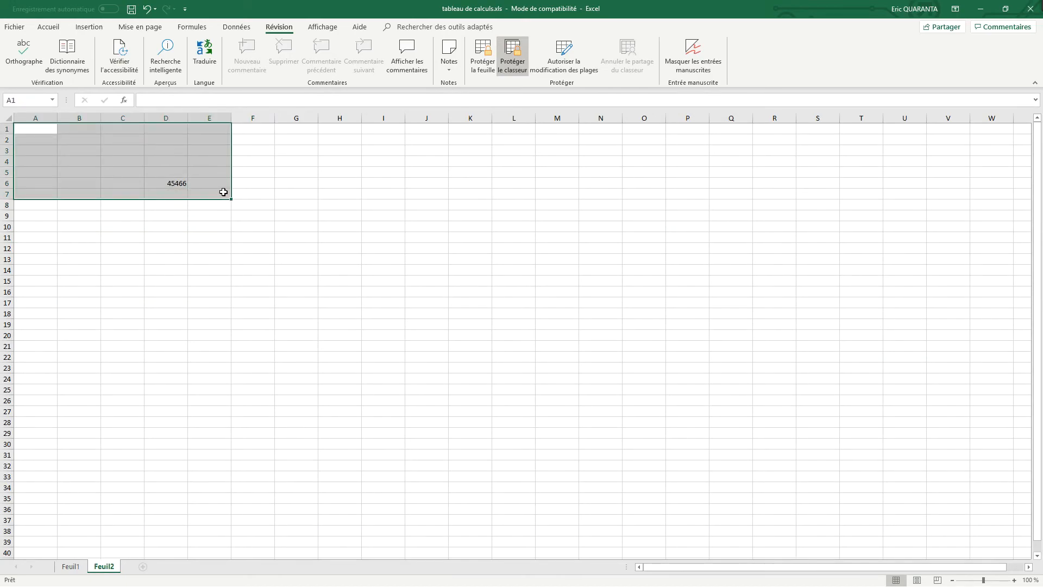
pyautogui.click(481, 56)
pyautogui.click(409, 335)
pyautogui.click(161, 163)
pyautogui.doubleClick(161, 163)
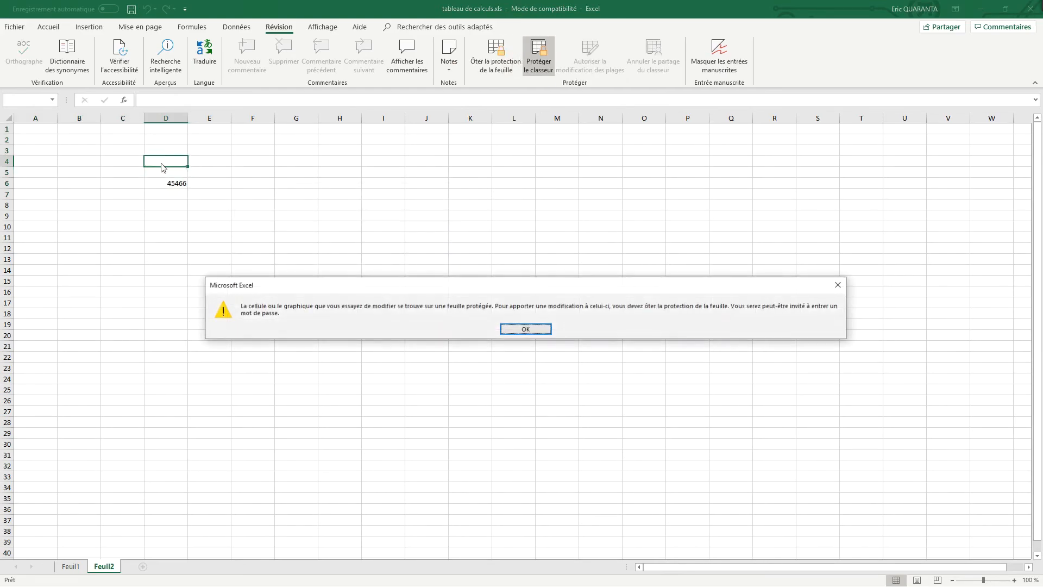
pyautogui.click(515, 329)
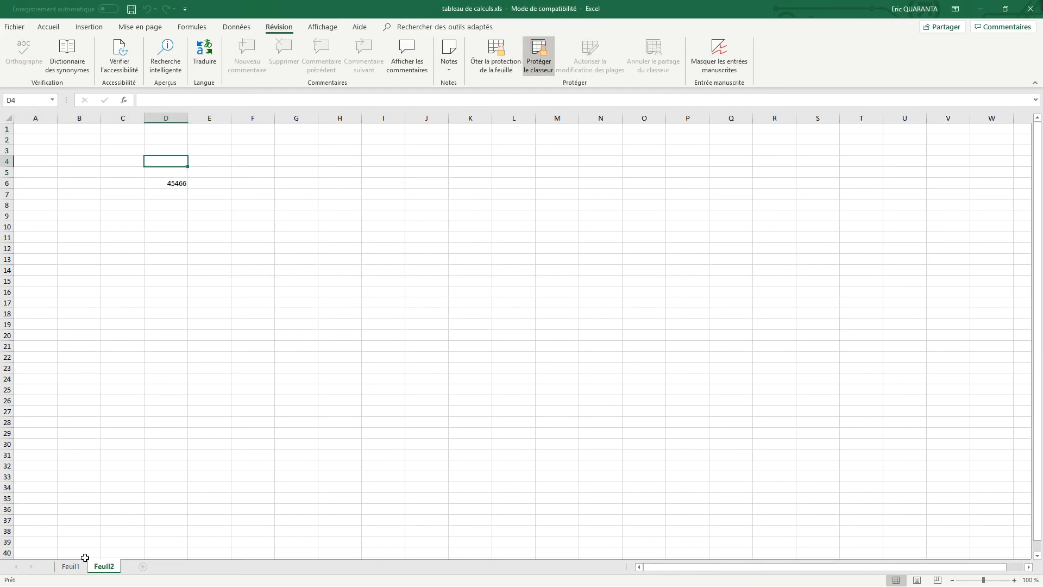
# - Check which cell commands are available for the table range A1:J6 on the protected sheet Feuil1
pyautogui.click(71, 566)
pyautogui.moveTo(70, 140); pyautogui.dragTo(895, 350)
pyautogui.rightClick(895, 350)
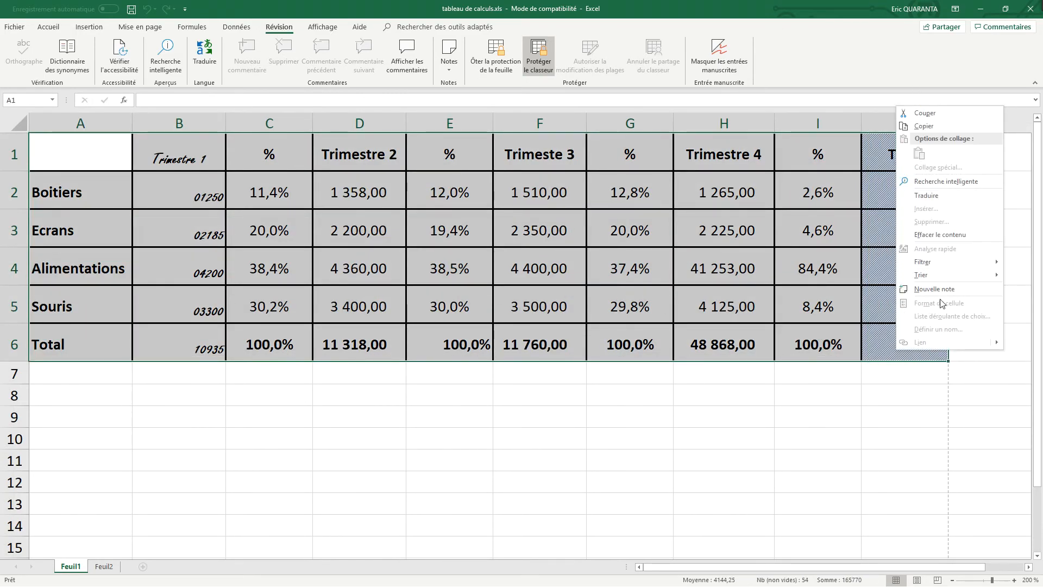
pyautogui.press('Escape')
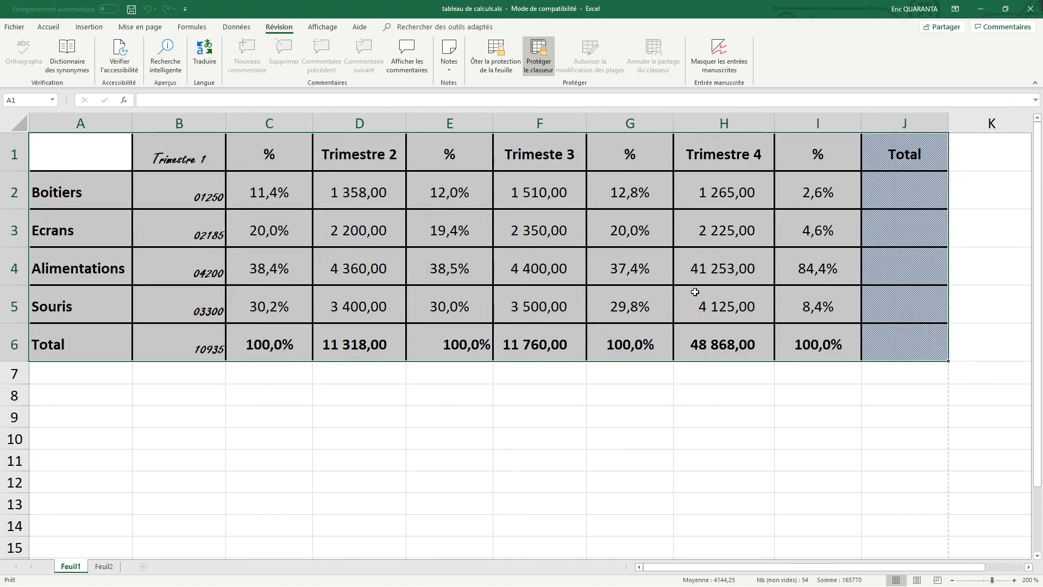
# - Remove the sheet protection from Feuil1 and the workbook structure protection, and select E4
pyautogui.click(500, 70)
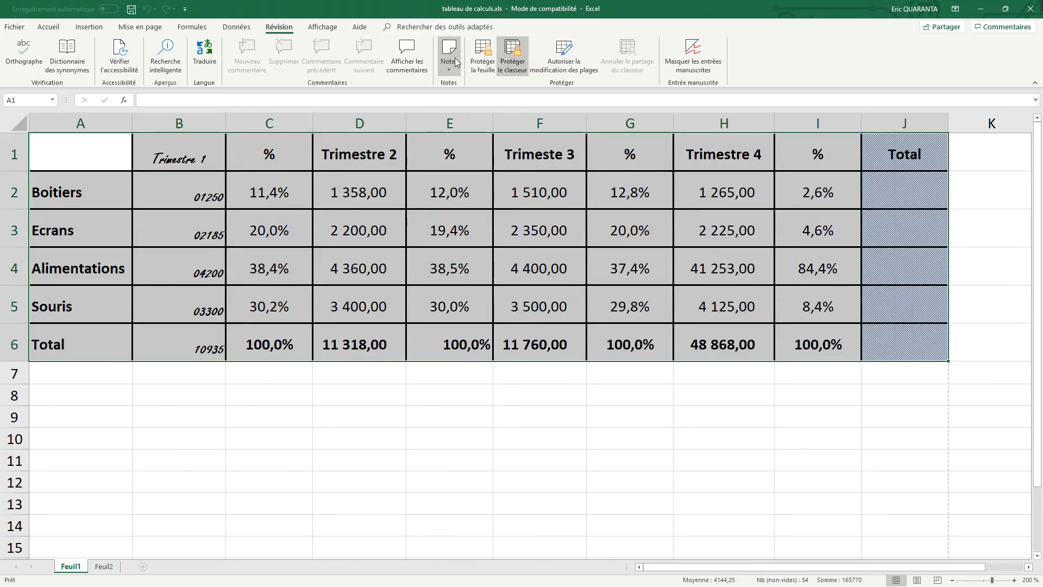
pyautogui.click(449, 266)
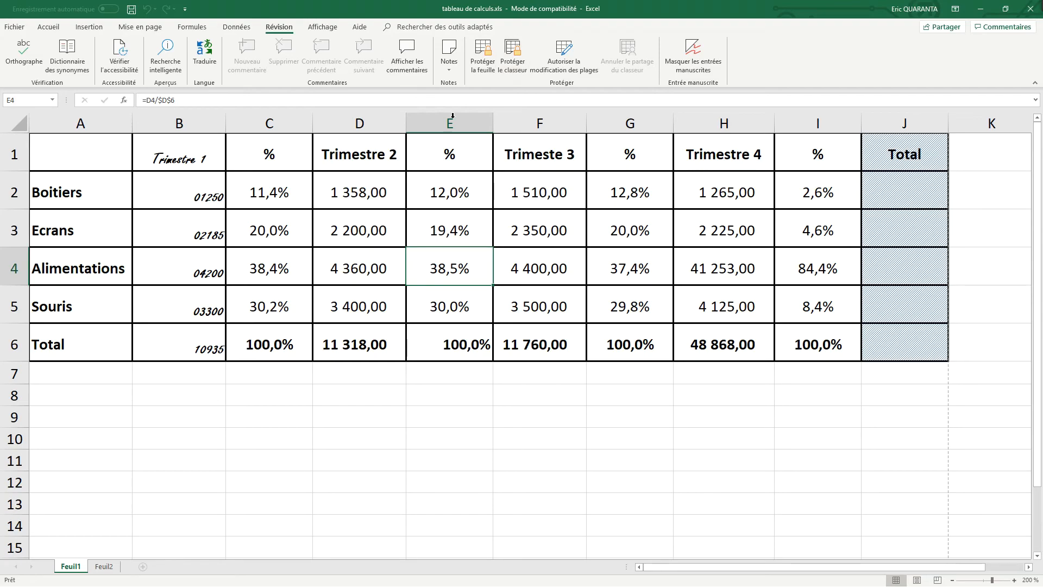
# - Set the cell protection of the table range A1:J6 to Verrouillée with Masquée turned off
pyautogui.moveTo(80, 162); pyautogui.dragTo(869, 350)
pyautogui.rightClick(871, 340)
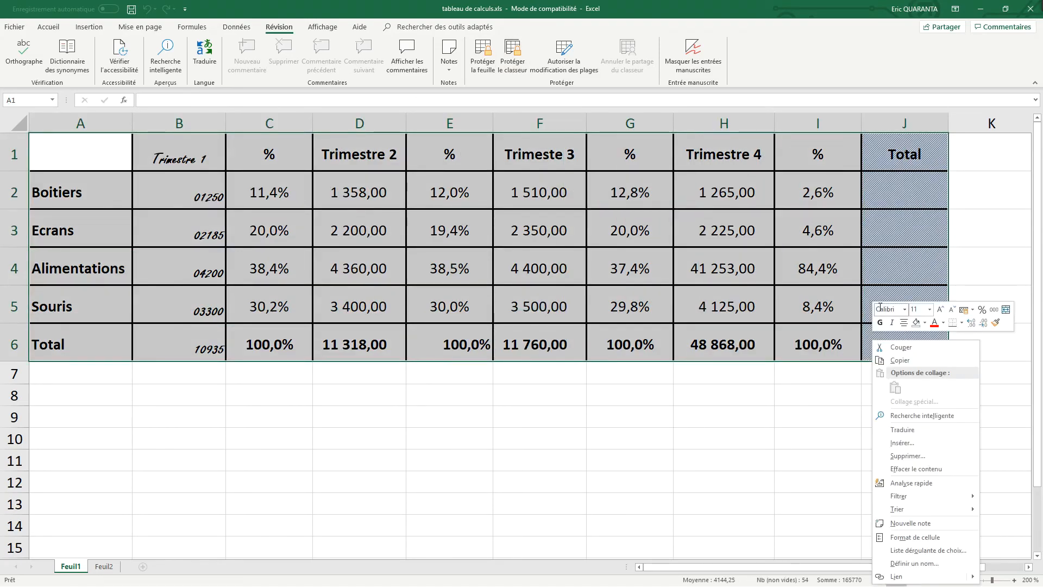
pyautogui.click(923, 536)
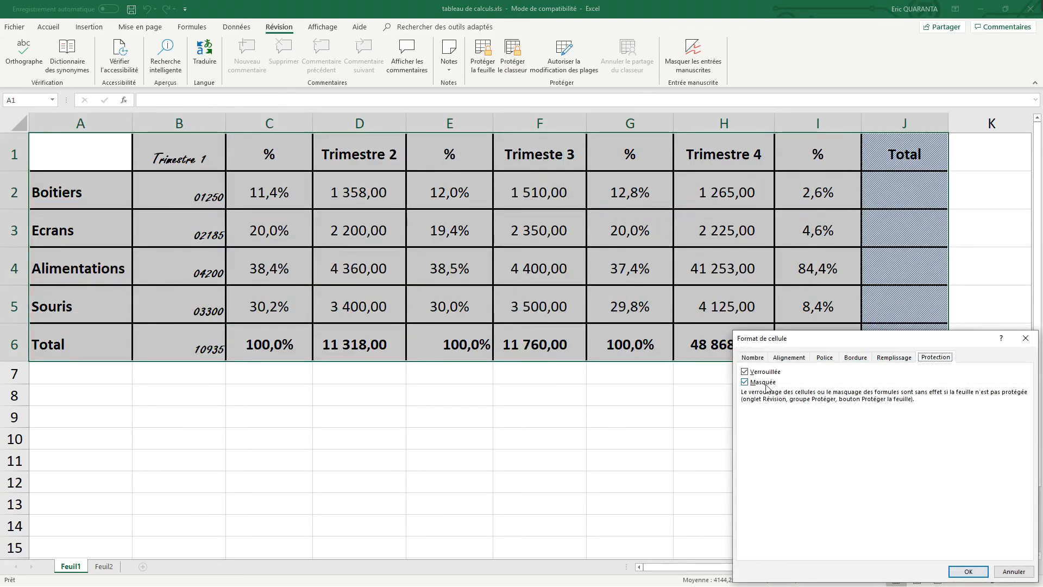
pyautogui.click(747, 372)
pyautogui.click(745, 382)
pyautogui.click(745, 373)
pyautogui.click(968, 571)
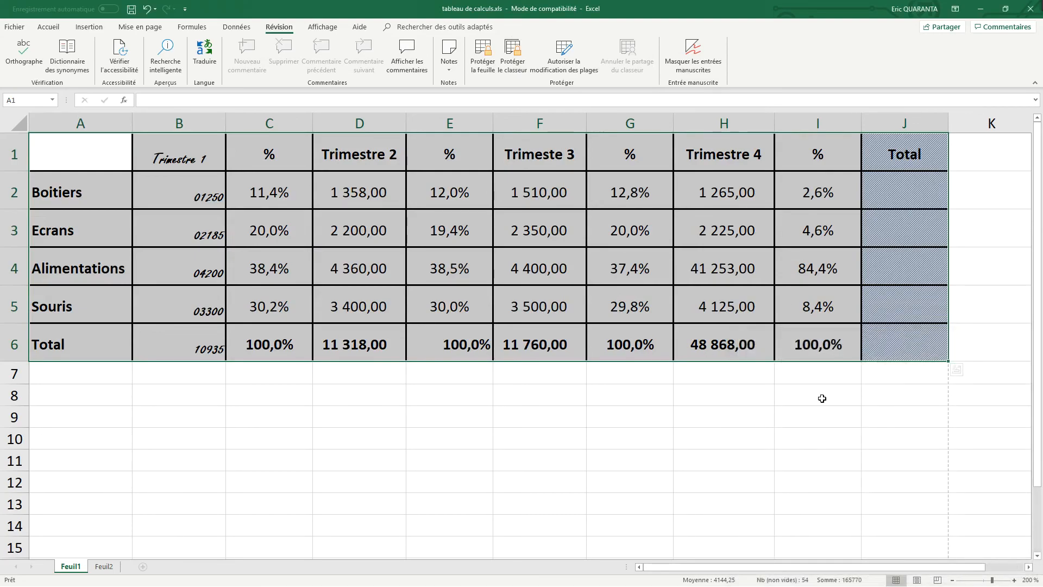
pyautogui.click(707, 387)
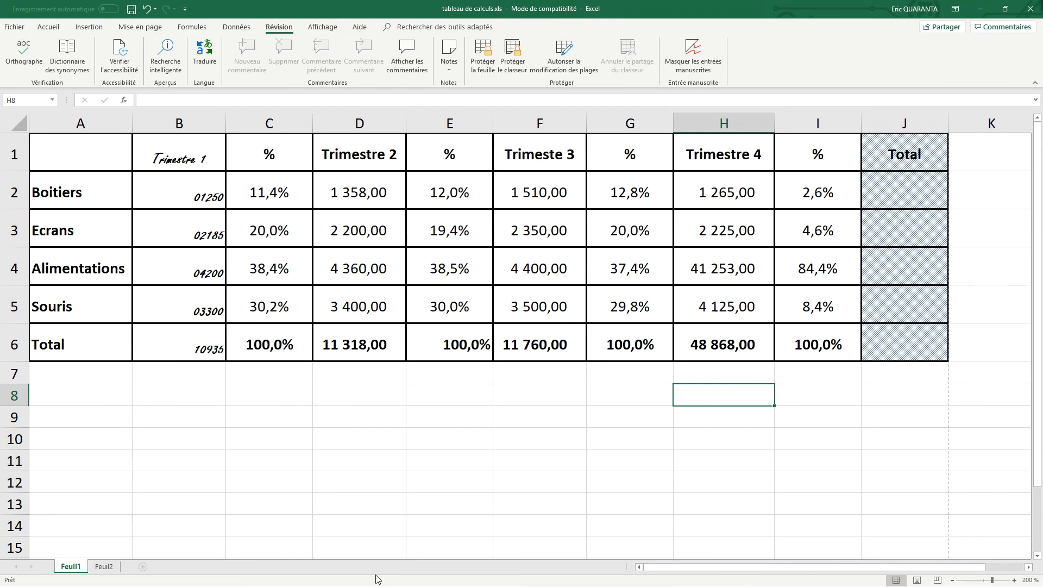
pyautogui.click(1039, 3)
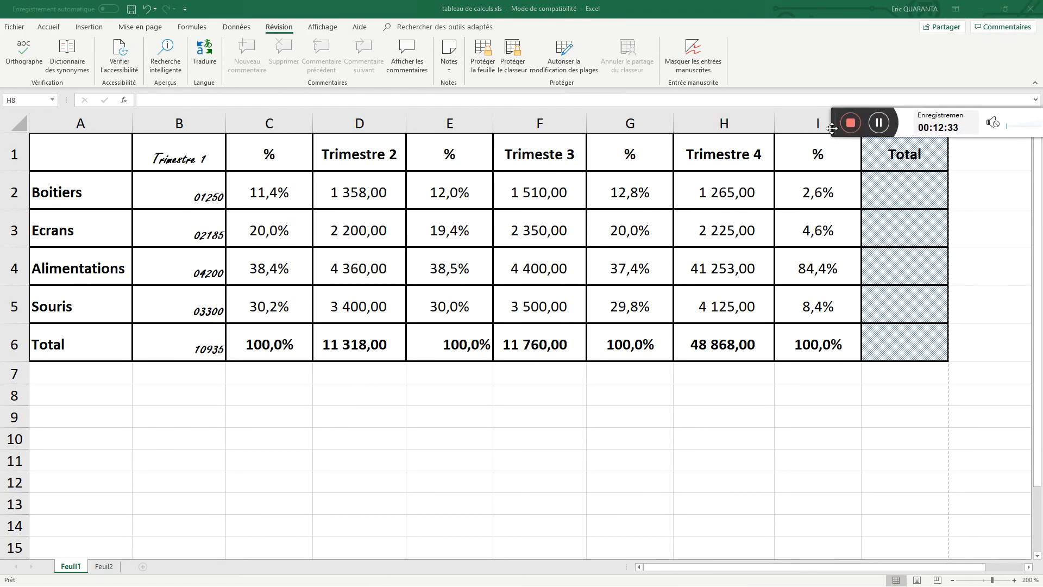